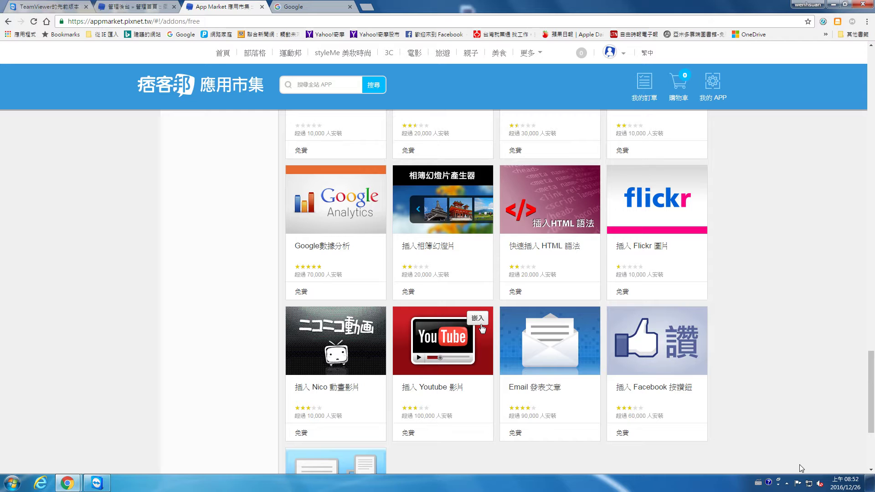
Scroll the App Market free-app list back to the top and switch to the 管理後台 tab.
left_click(788, 484)
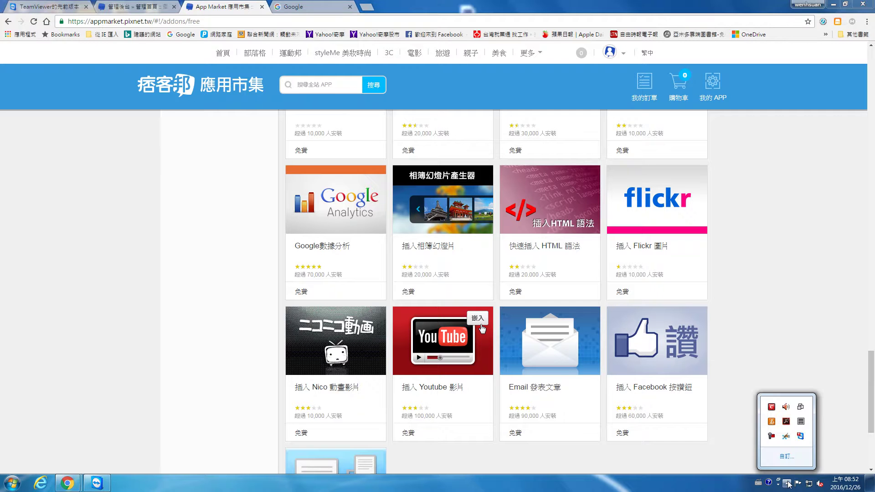
left_click(787, 437)
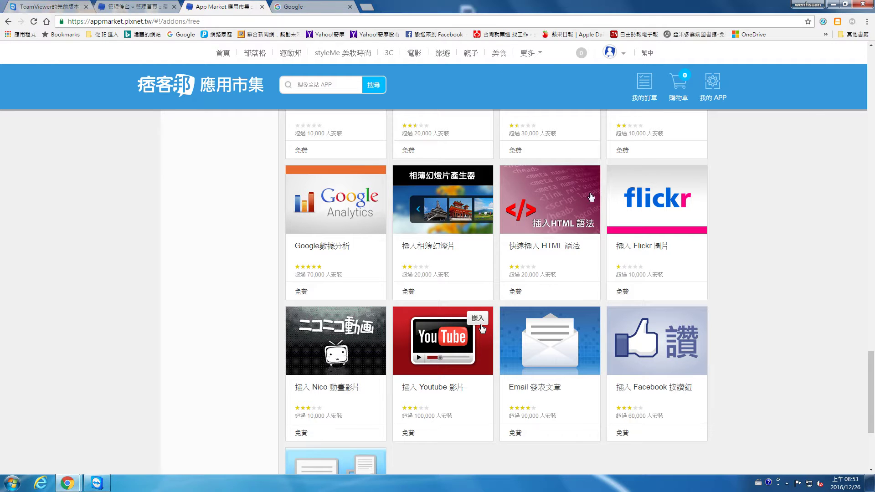
scroll(597, 292, "up", 4)
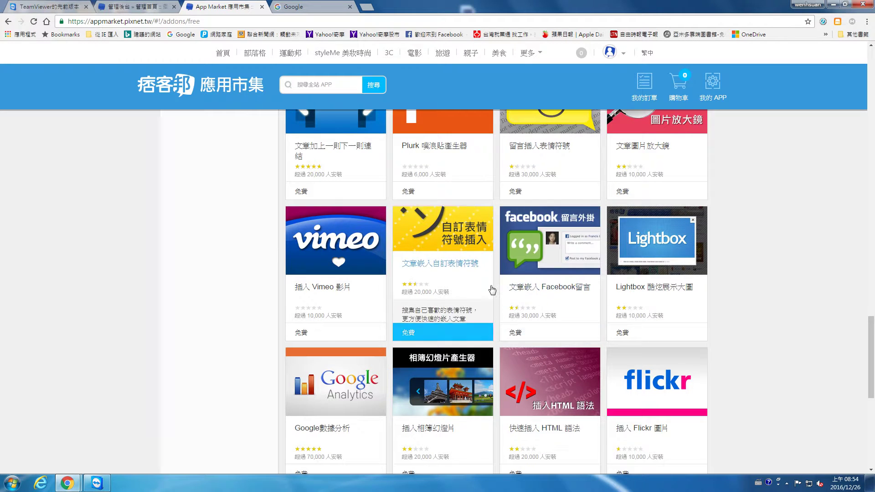
scroll(511, 283, "up", 9)
scroll(509, 284, "up", 15)
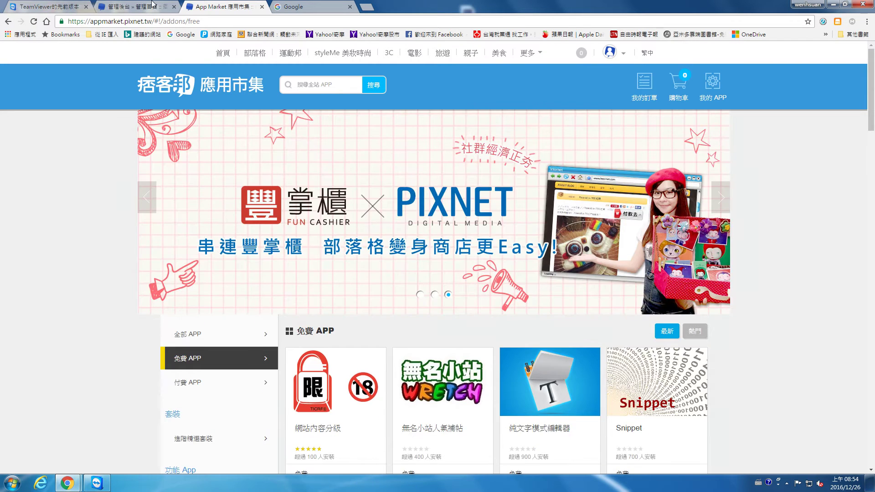
key("ctrl+shift+Tab")
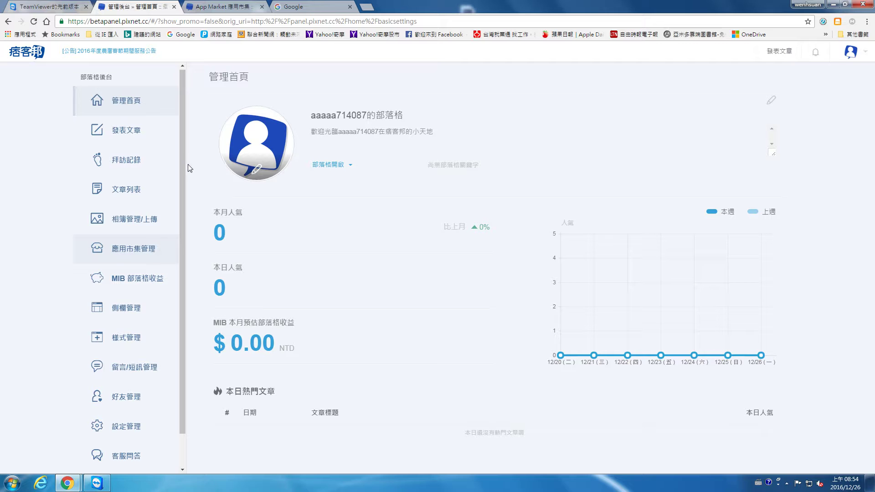
Open 樣式管理 and browse the theme gallery to page 4, then back to page 1.
scroll(184, 166, "down", 2)
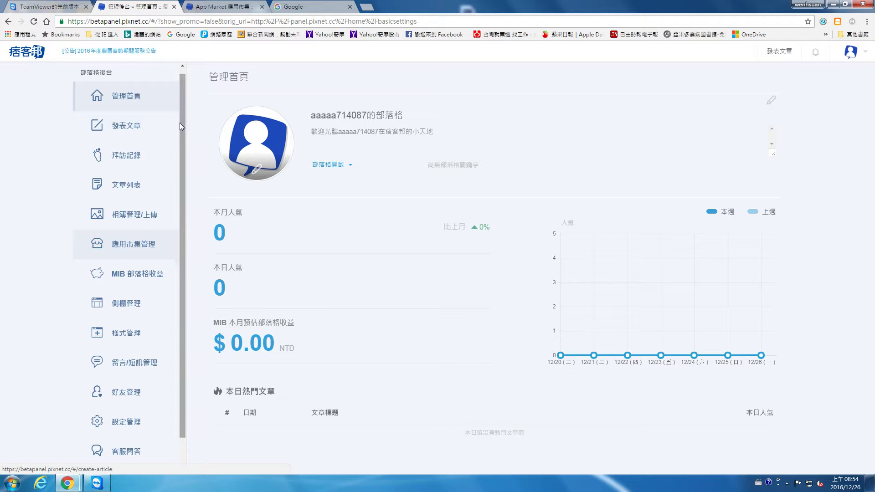
left_click(128, 343)
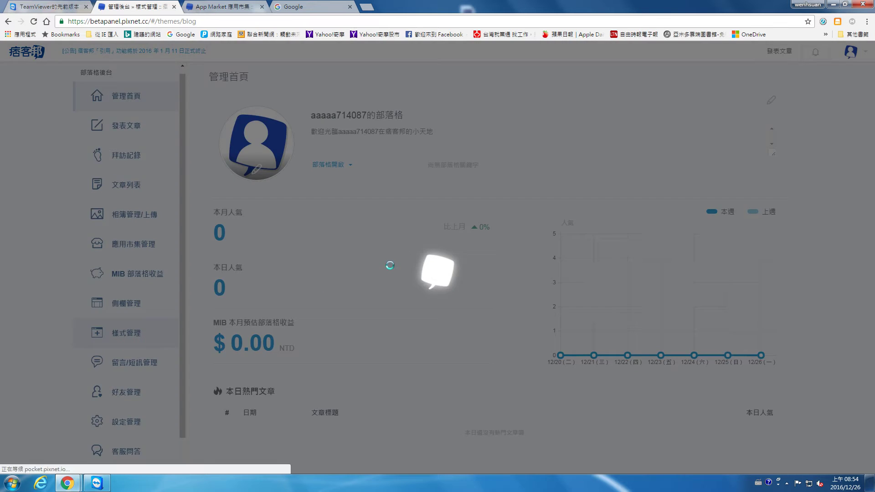
scroll(655, 225, "down", 1)
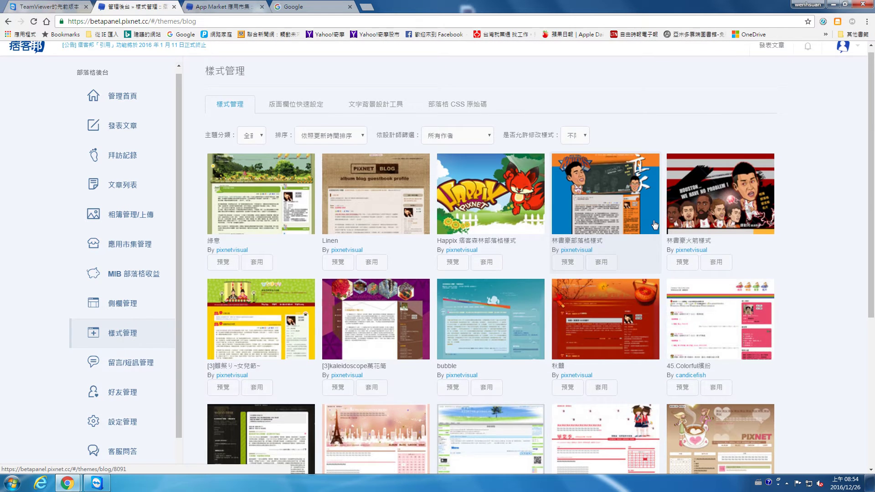
scroll(655, 226, "down", 5)
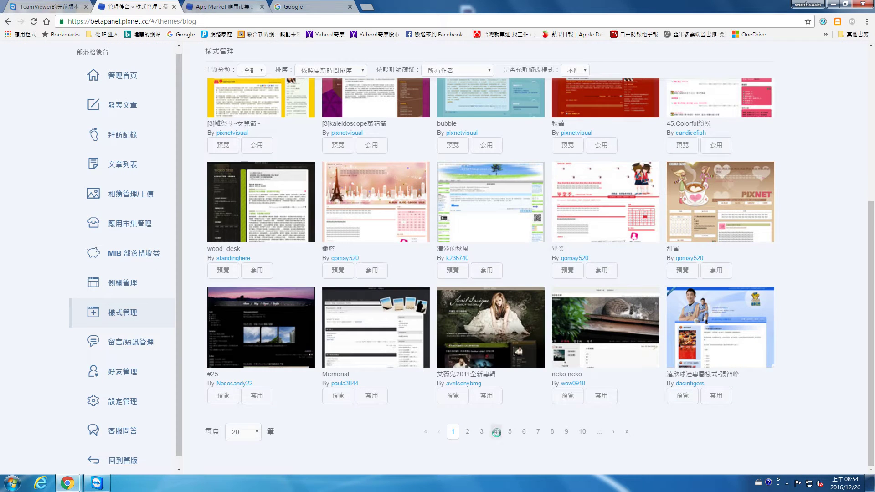
left_click(496, 432)
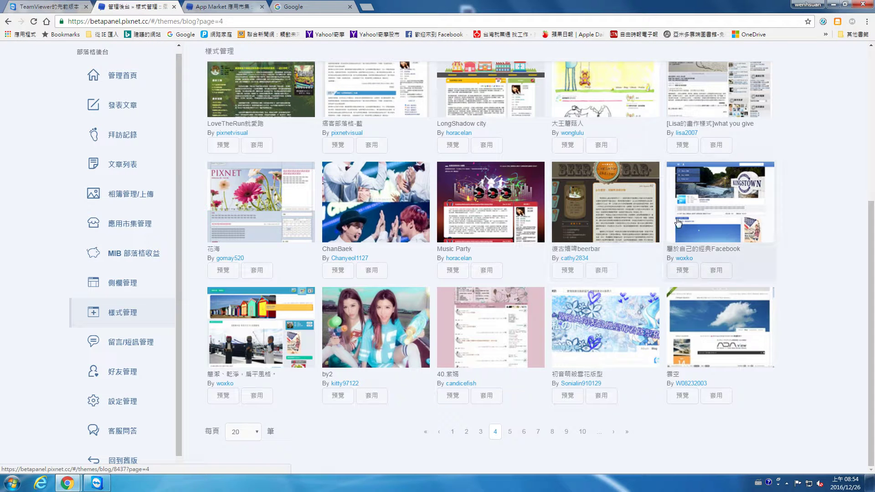
scroll(355, 246, "up", 3)
scroll(345, 245, "down", 3)
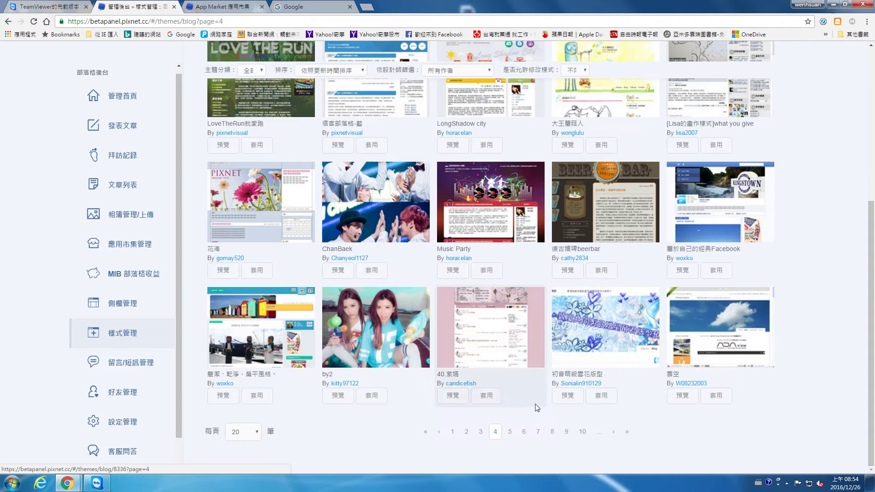
left_click(453, 432)
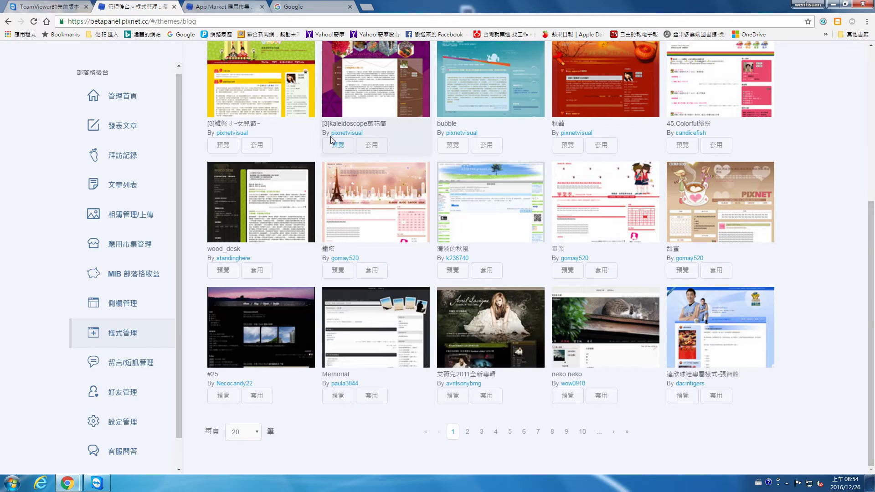
Apply the 綠意 theme to the blog, confirming each prompt.
left_click(255, 250)
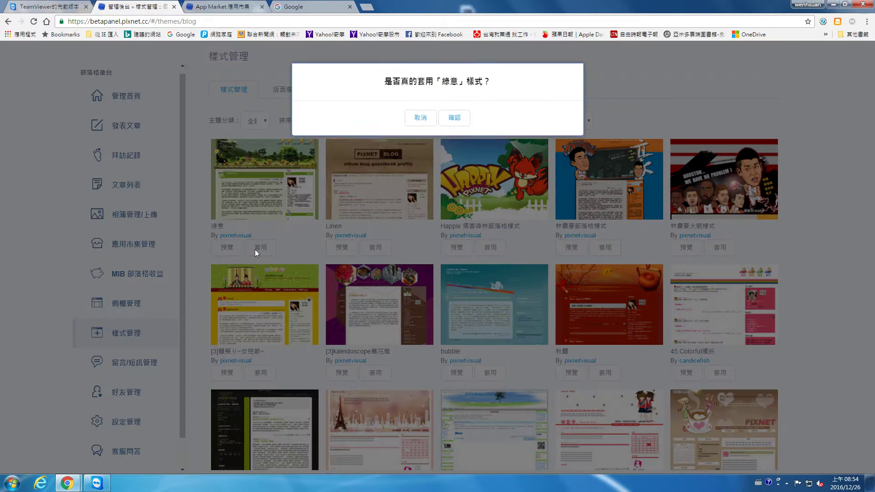
left_click(455, 118)
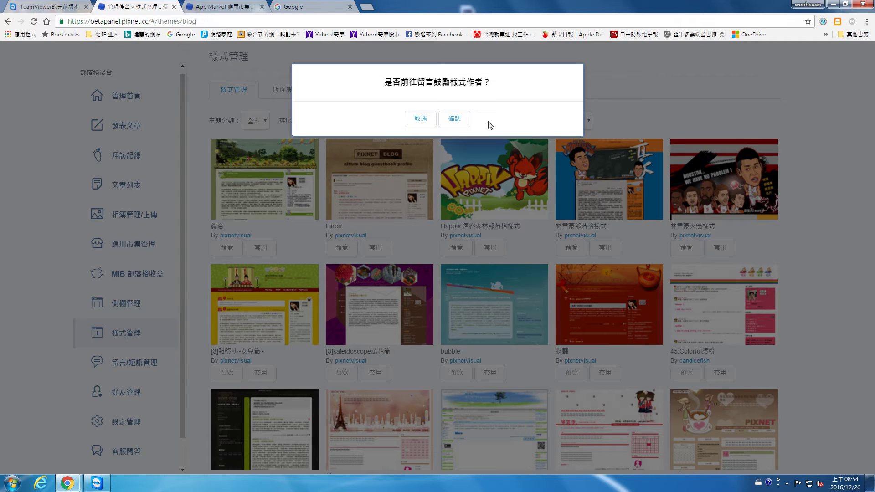
left_click(463, 123)
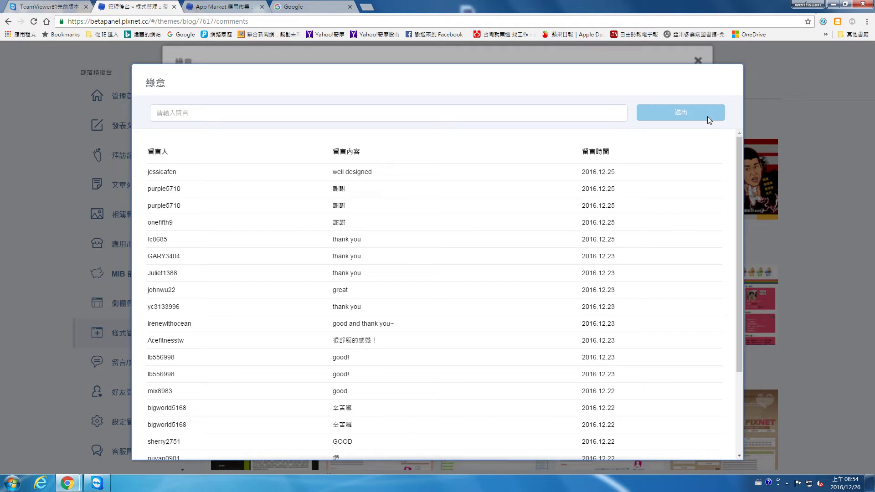
key("Escape")
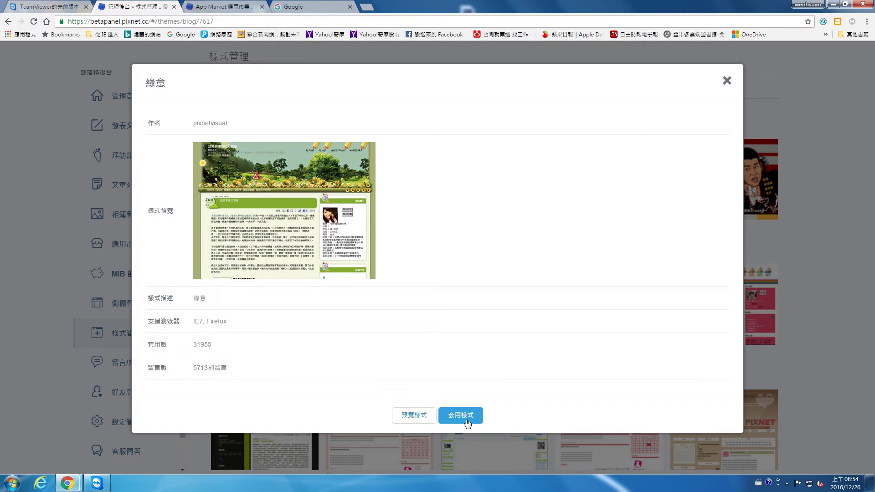
left_click(461, 416)
left_click(456, 118)
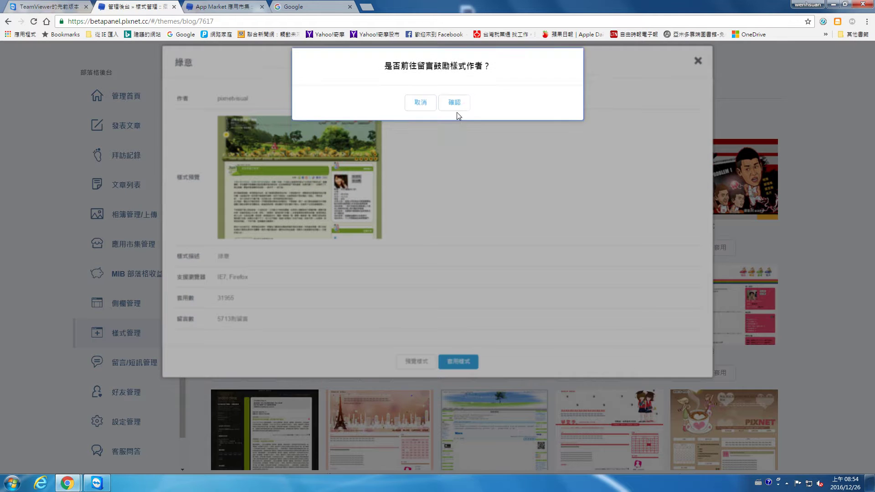
left_click(425, 123)
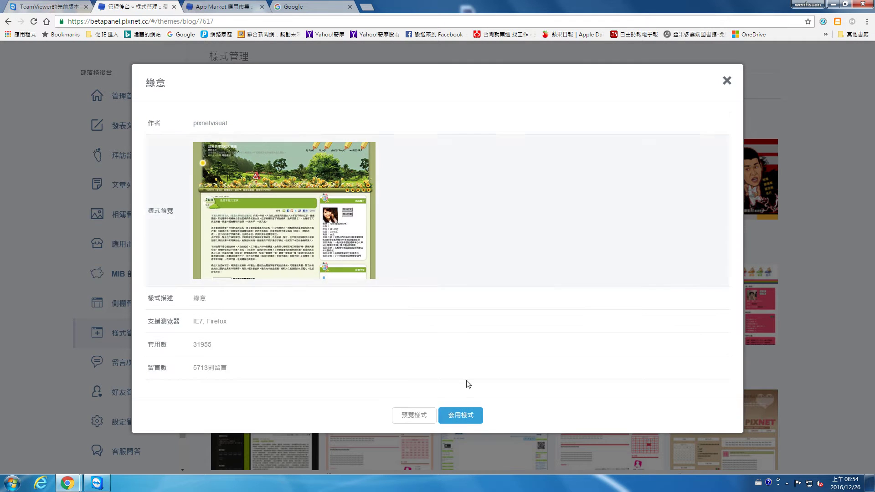
left_click(460, 416)
Post the comment '11111' for the 綠意 theme author, then reapply the theme.
left_click(457, 118)
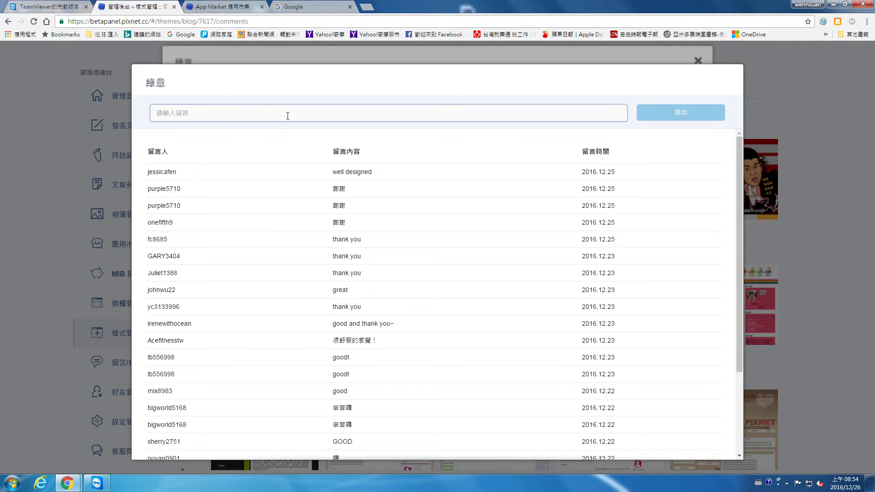
type("11111")
left_click(702, 120)
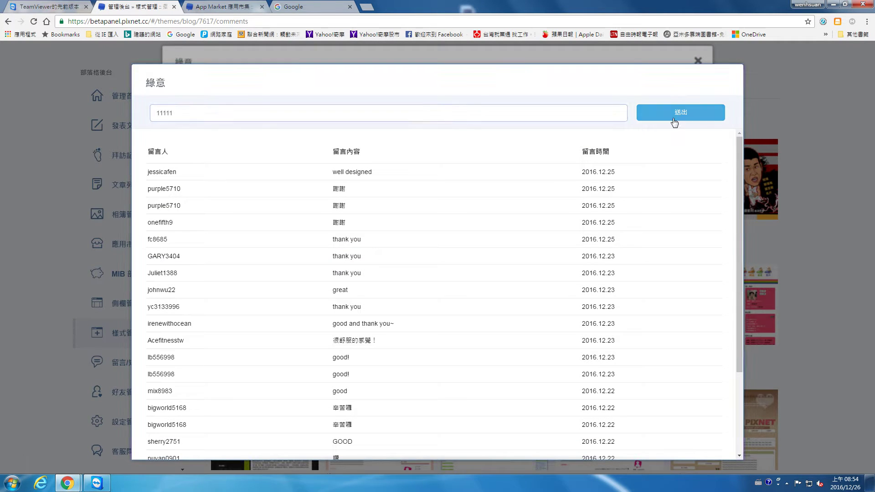
left_click(437, 120)
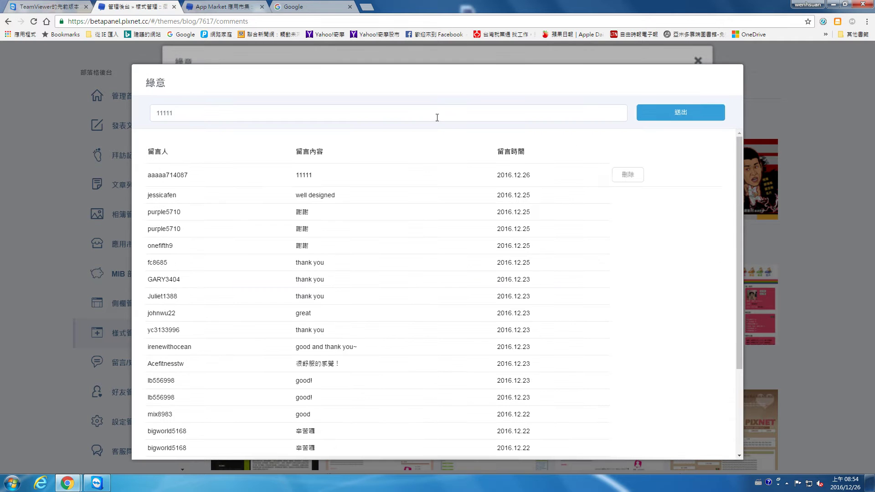
scroll(714, 261, "down", 3)
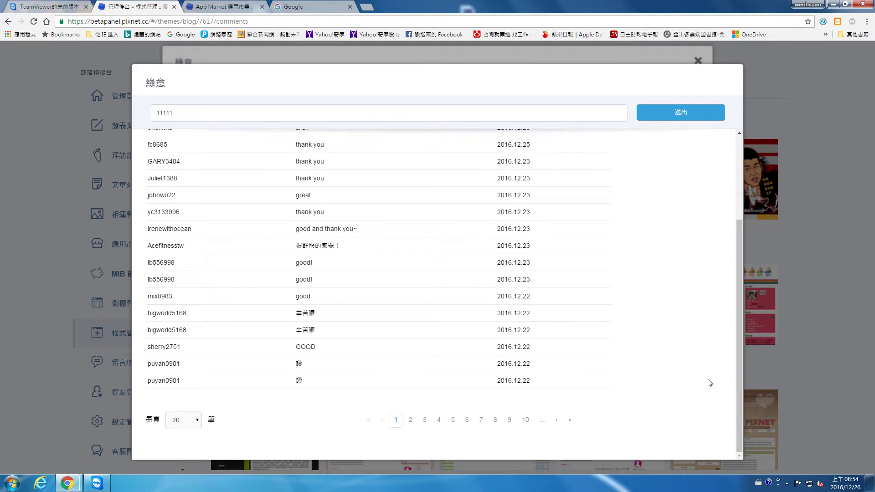
left_click(770, 143)
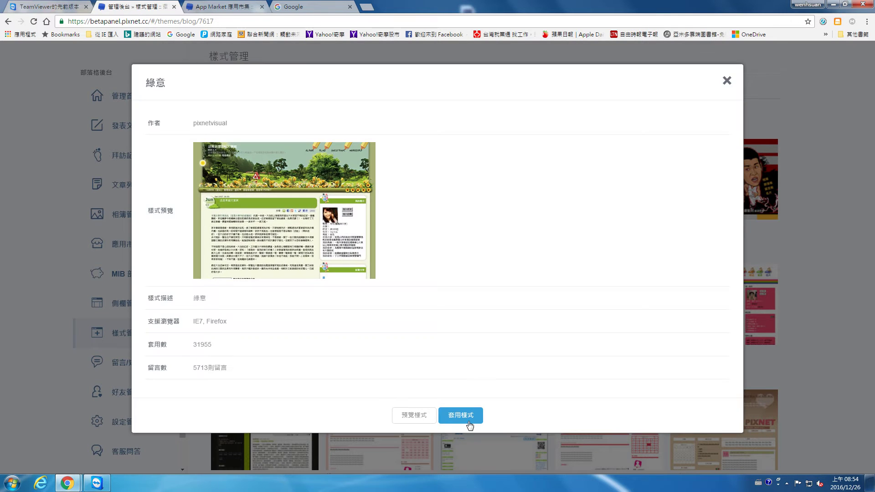
left_click(474, 406)
left_click(454, 120)
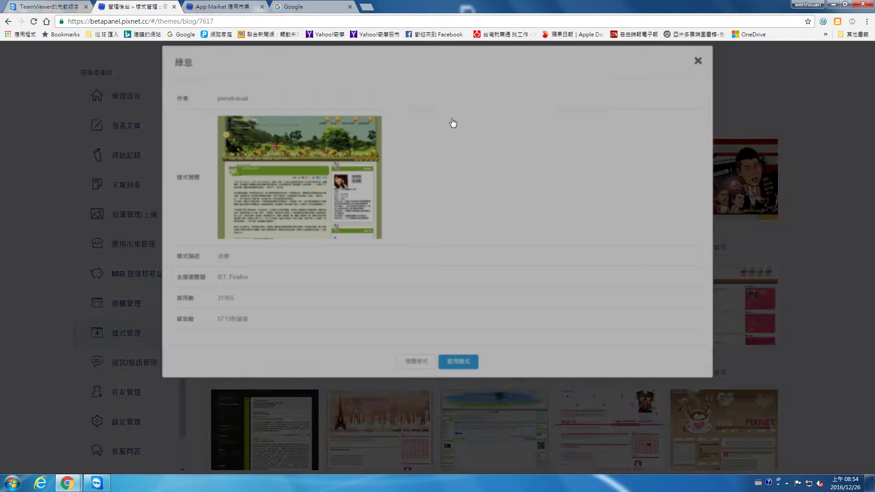
left_click(454, 119)
Post a second comment, 'thank', for the 綠意 theme author.
left_click(320, 115)
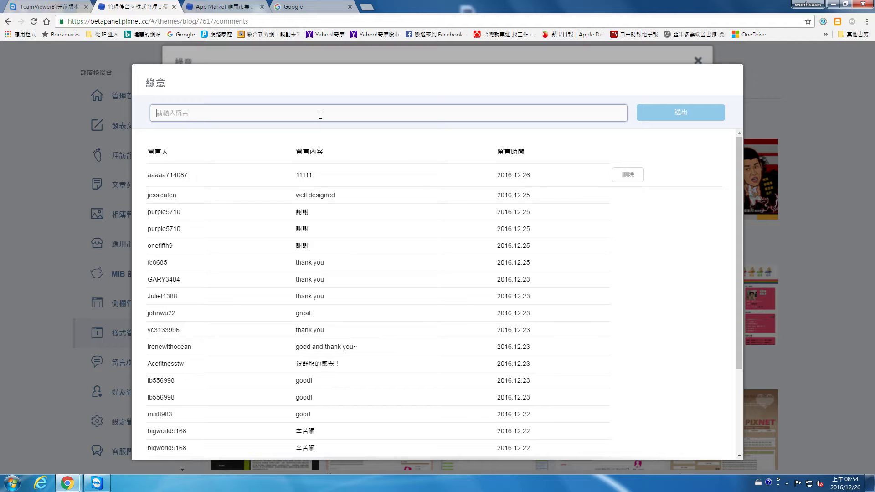
type("thank")
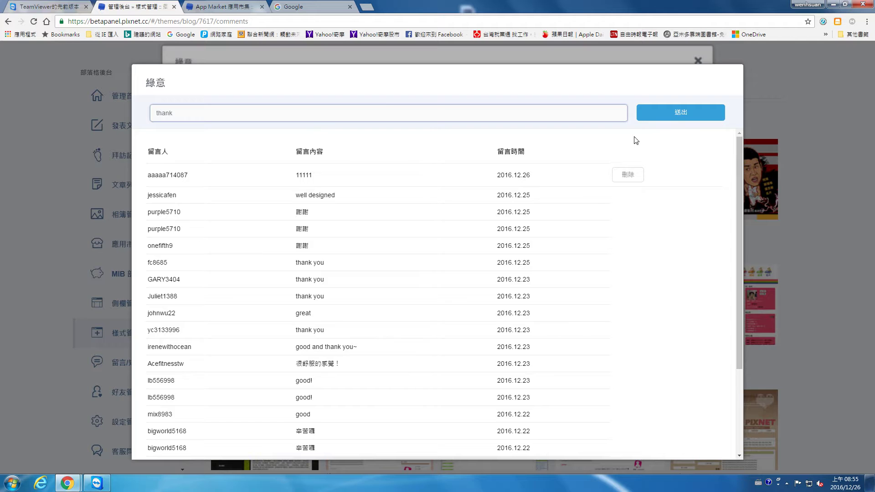
left_click(675, 103)
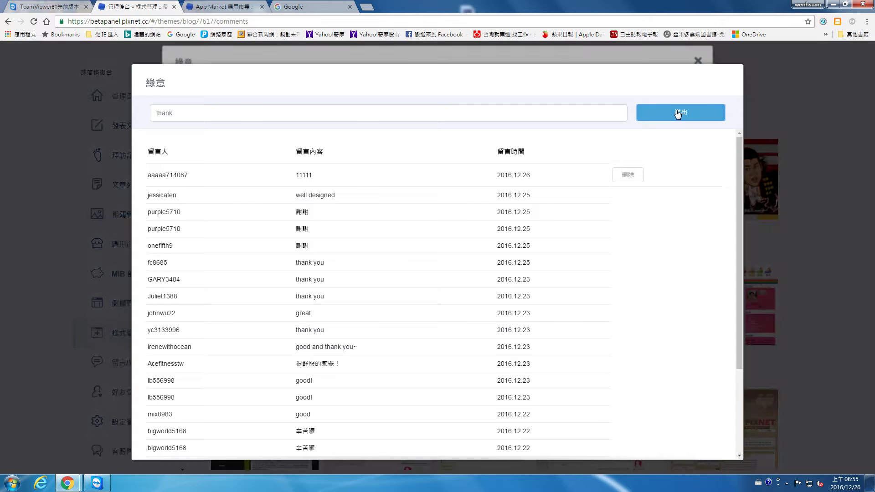
left_click(425, 120)
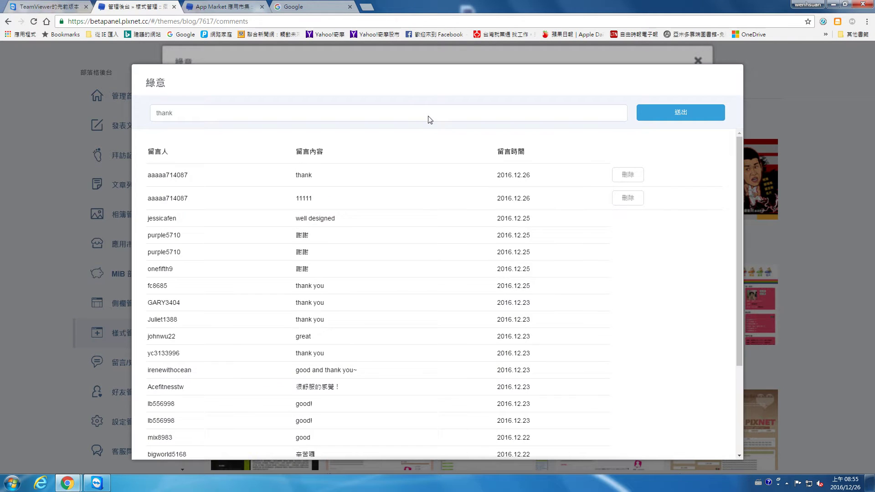
Close the comments list and the 綠意 theme details, returning to the admin tab.
scroll(600, 197, "down", 3)
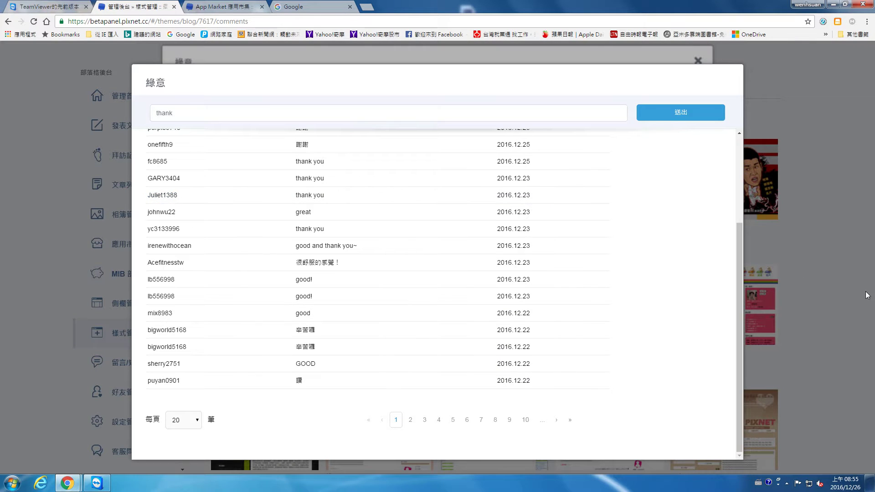
left_click(867, 295)
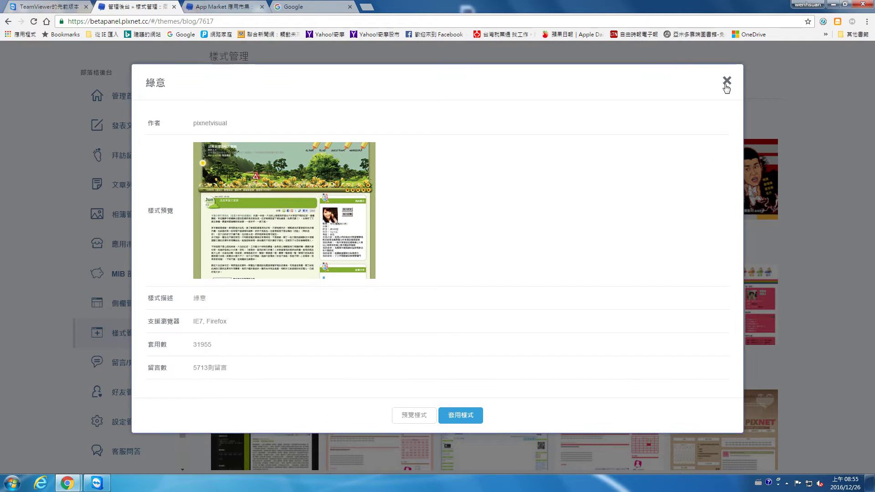
left_click(727, 82)
left_click(197, 5)
left_click(146, 5)
scroll(821, 91, "up", 1)
left_click(841, 57)
Open the live blog in a new tab and go to 側欄管理 in the admin panel.
left_click(841, 77)
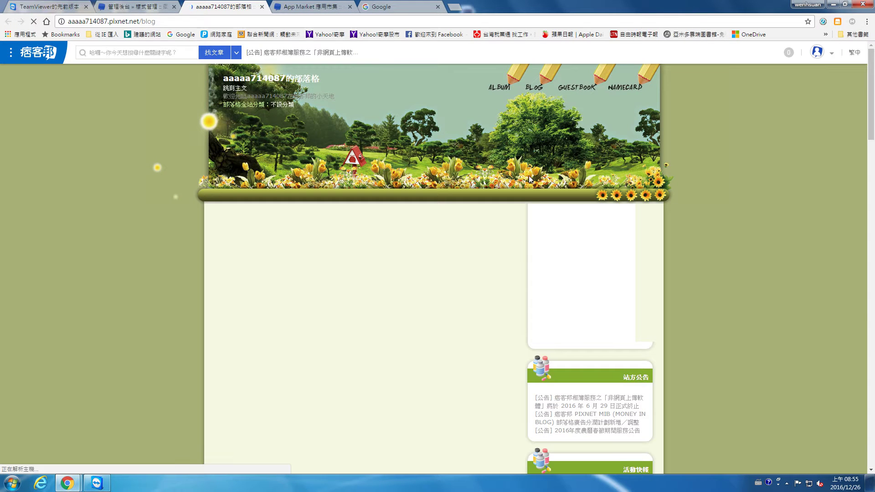
left_click(134, 7)
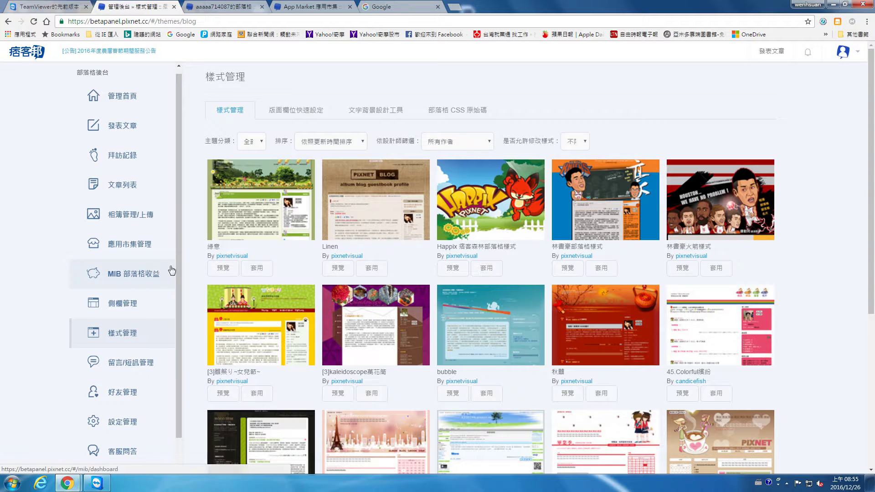
left_click(134, 305)
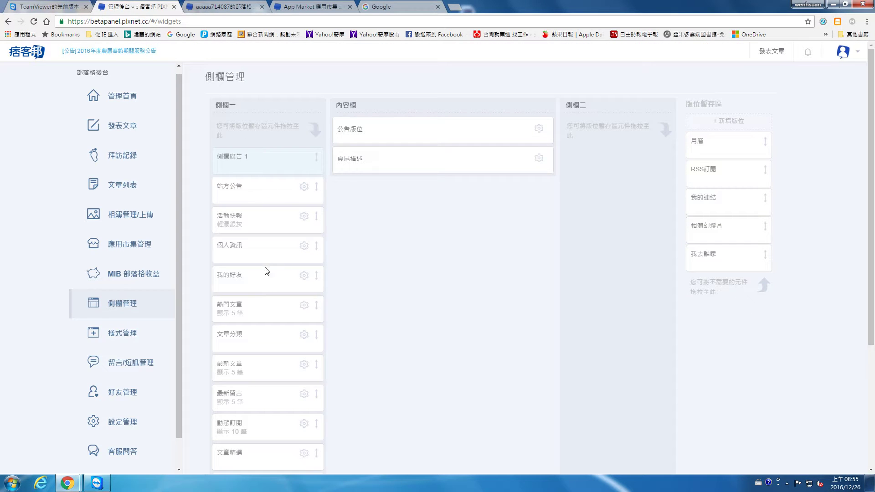
scroll(287, 251, "down", 4)
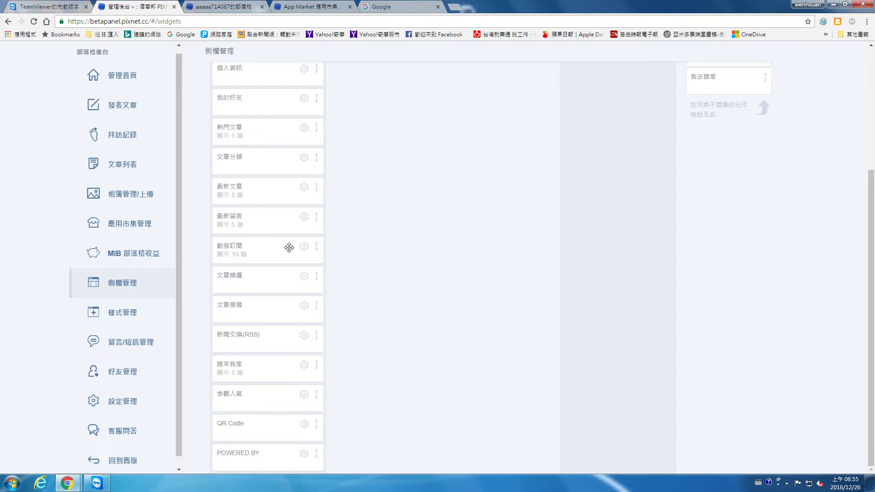
scroll(289, 248, "up", 4)
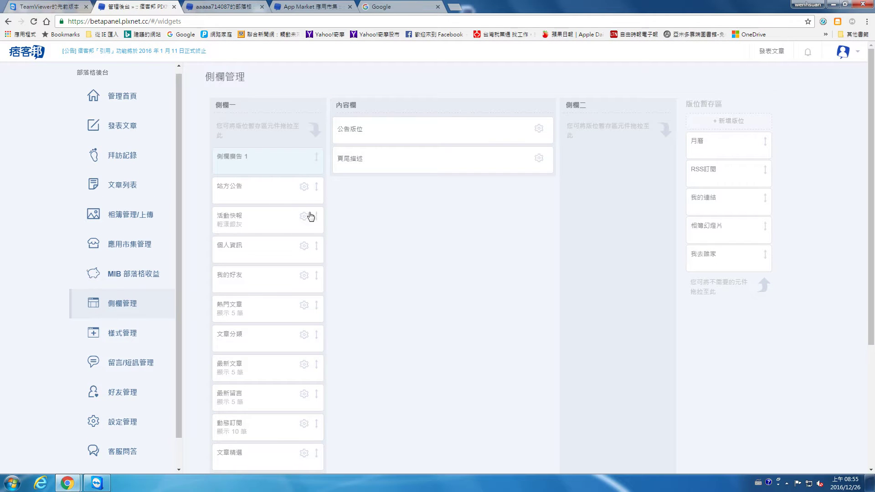
Compare the live blog's sidebar widgets with the 側欄管理 settings.
left_click(242, 5)
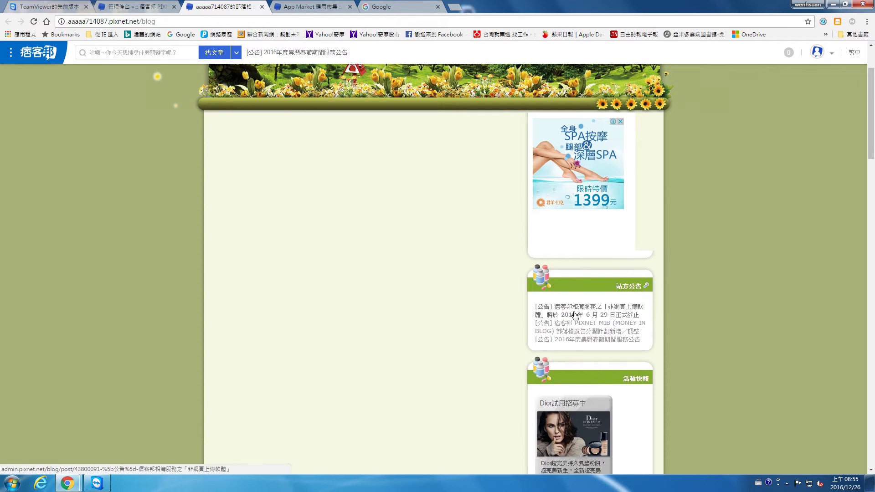
scroll(570, 308, "down", 1)
left_click(164, 6)
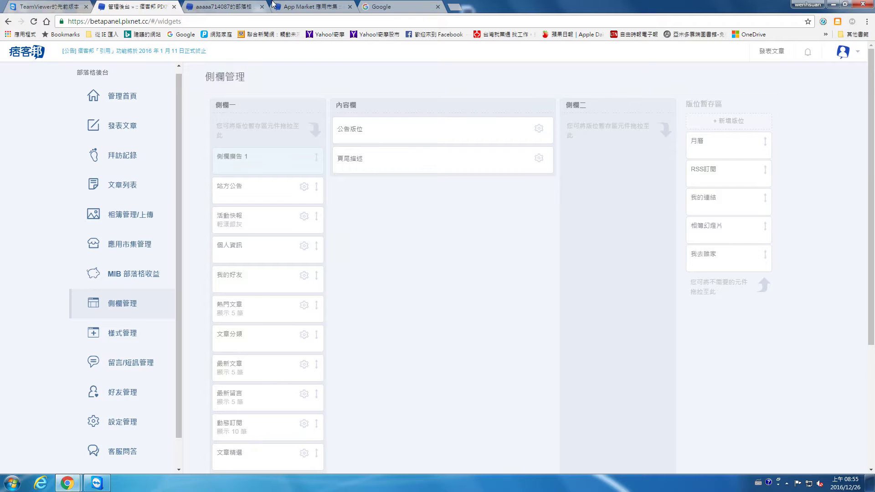
left_click(190, 6)
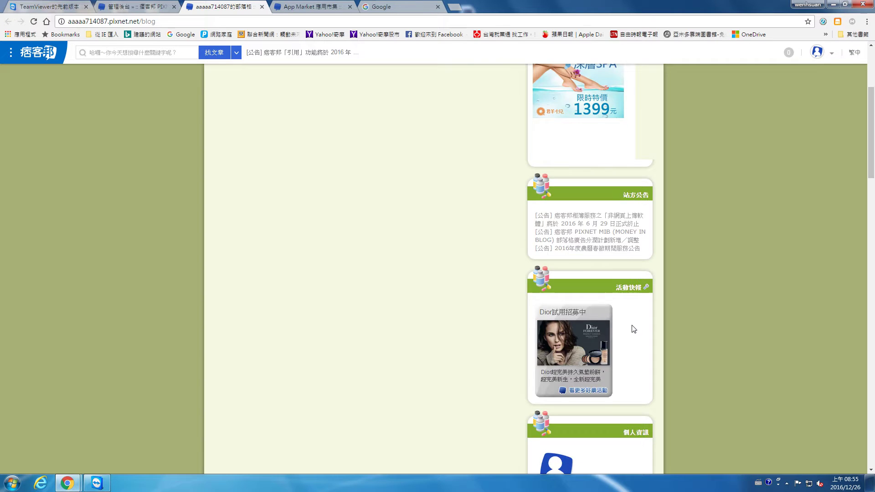
scroll(608, 318, "down", 2)
left_click(121, 7)
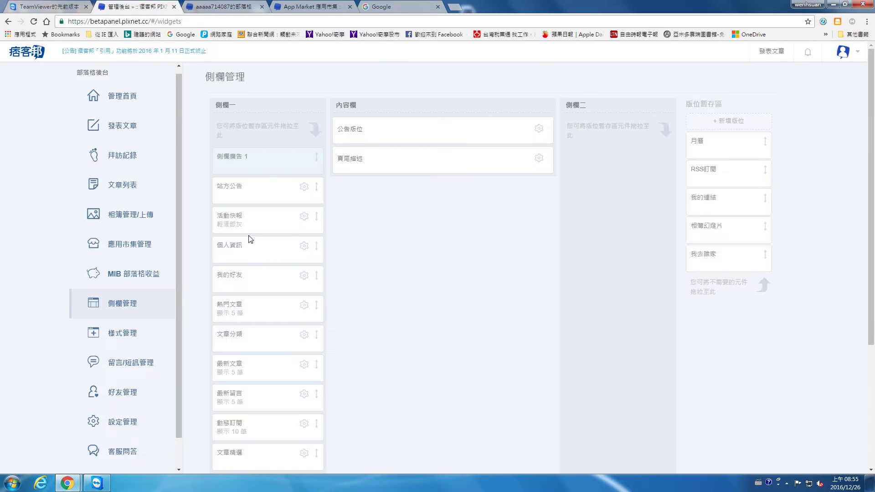
Move 活動快報 from 側欄一 into the holding area and check the live blog's sidebar.
left_click_drag(251, 220, 735, 256)
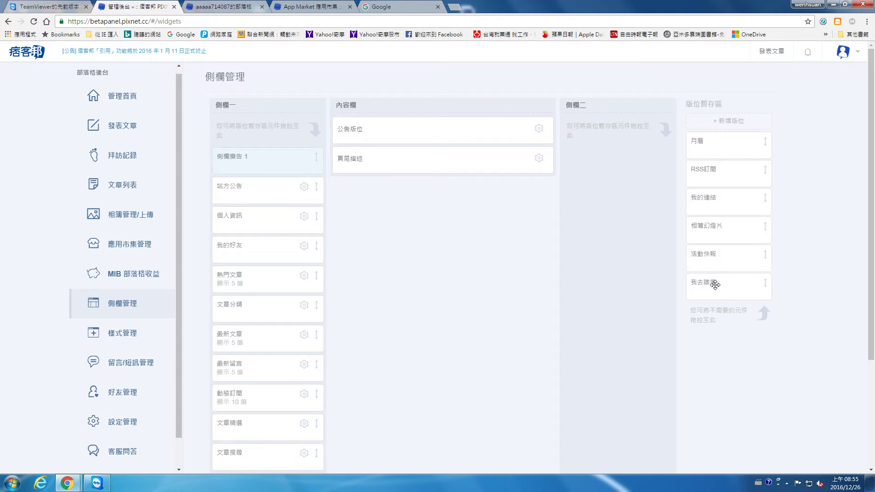
left_click(238, 4)
scroll(642, 299, "down", 2)
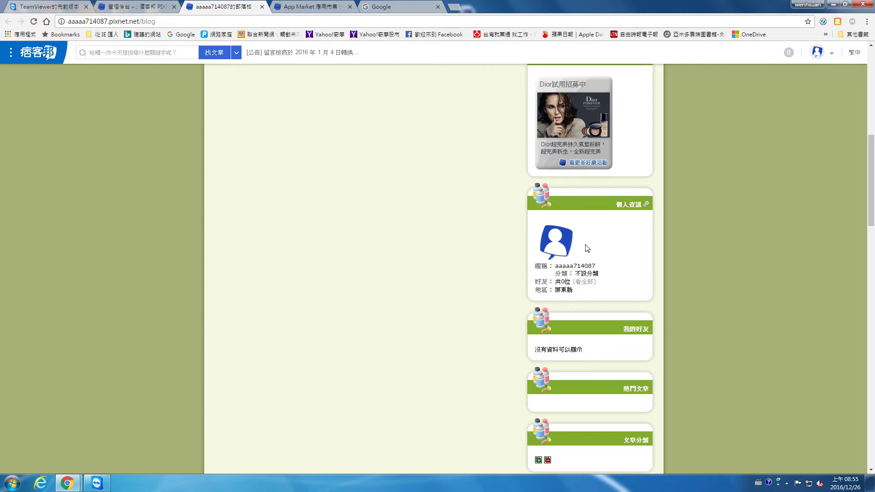
left_click(136, 6)
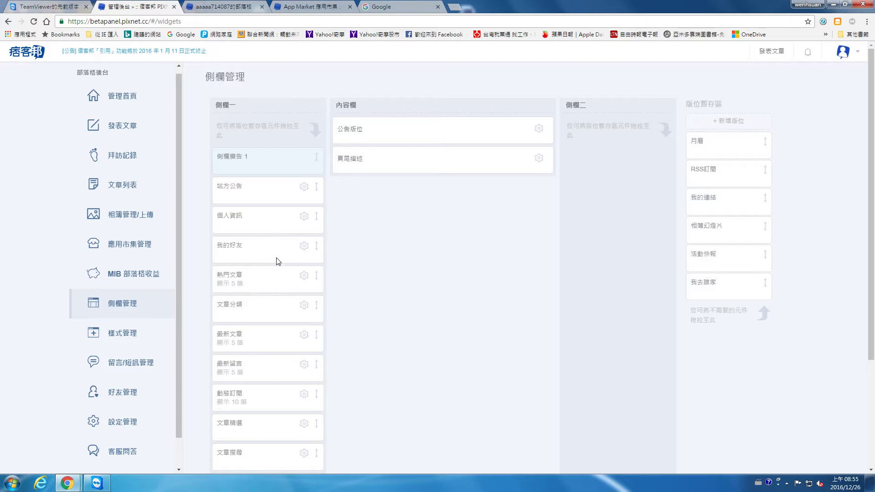
left_click(255, 6)
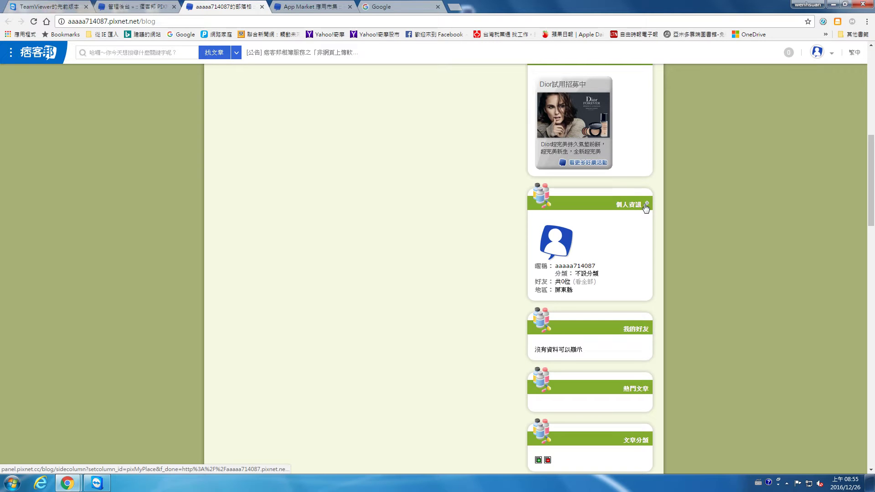
left_click(122, 11)
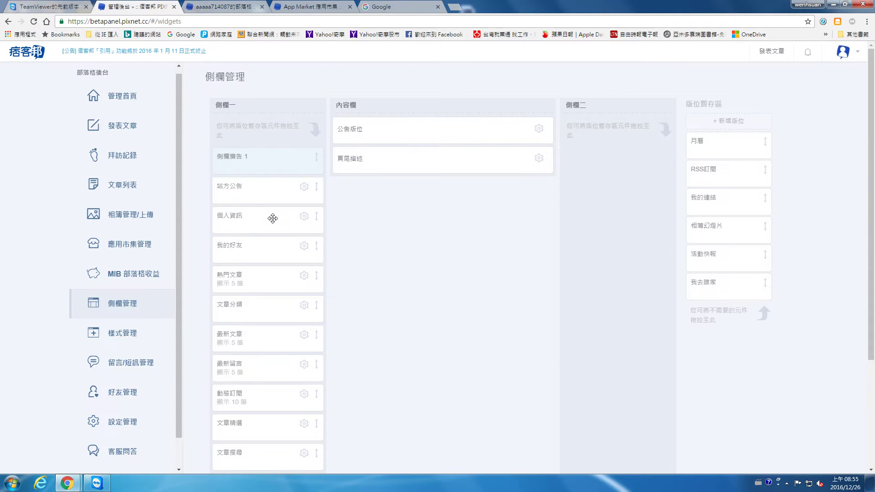
scroll(240, 279, "down", 1)
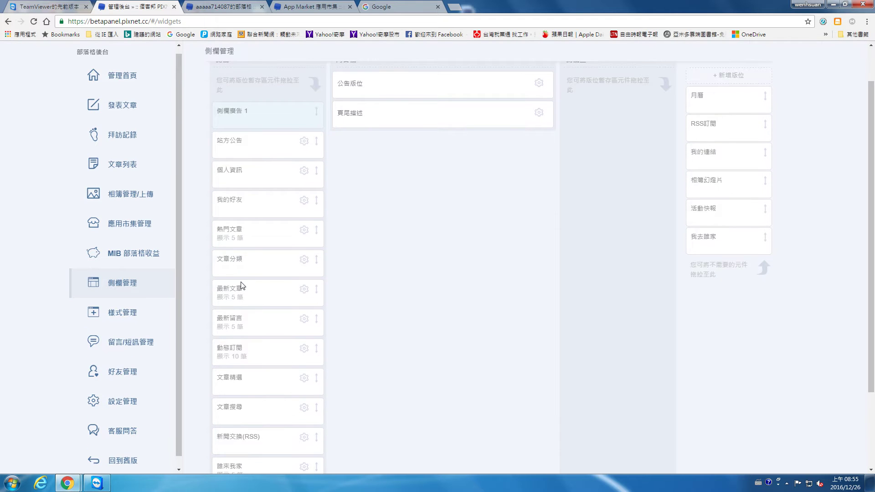
scroll(243, 286, "down", 1)
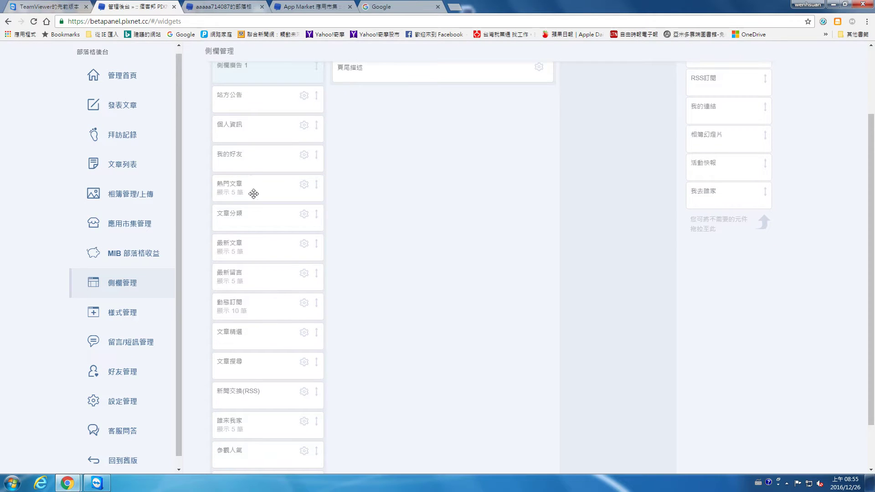
Move 動態訂閱 to the holding area and reorder 側欄一 with QR Code and RSS after 我的好友.
left_click_drag(255, 158, 257, 310)
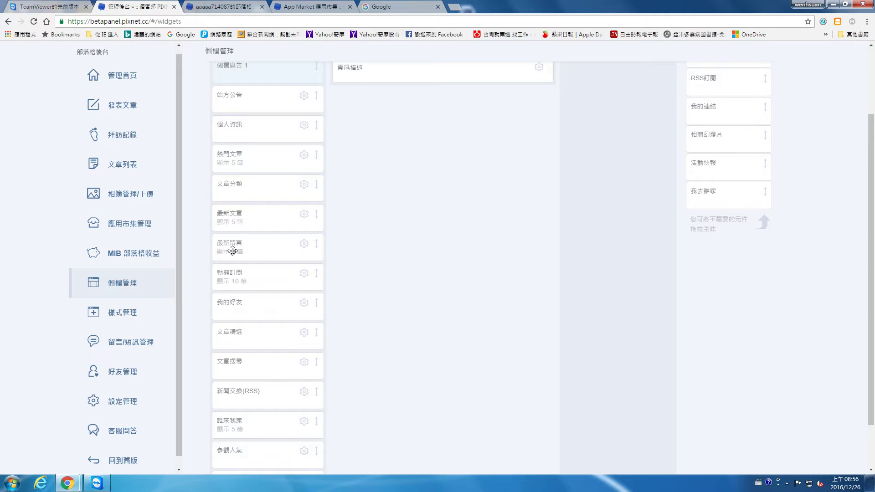
left_click_drag(237, 274, 711, 251)
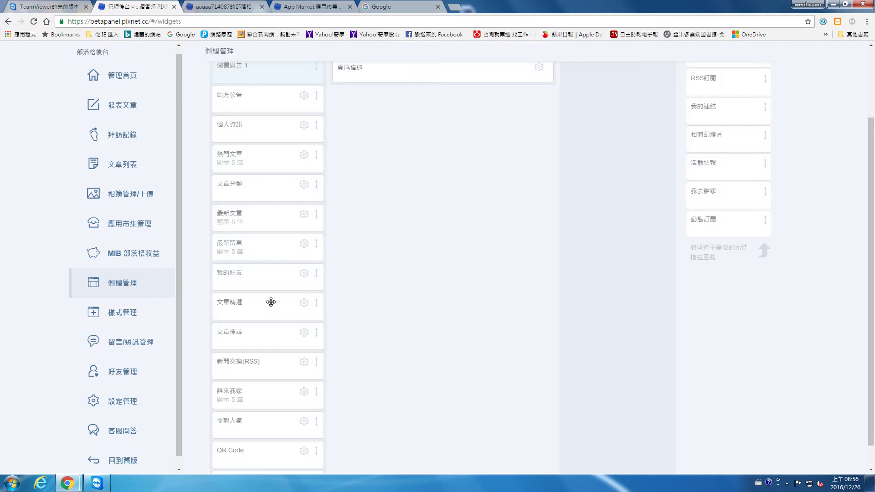
left_click_drag(261, 295, 255, 219)
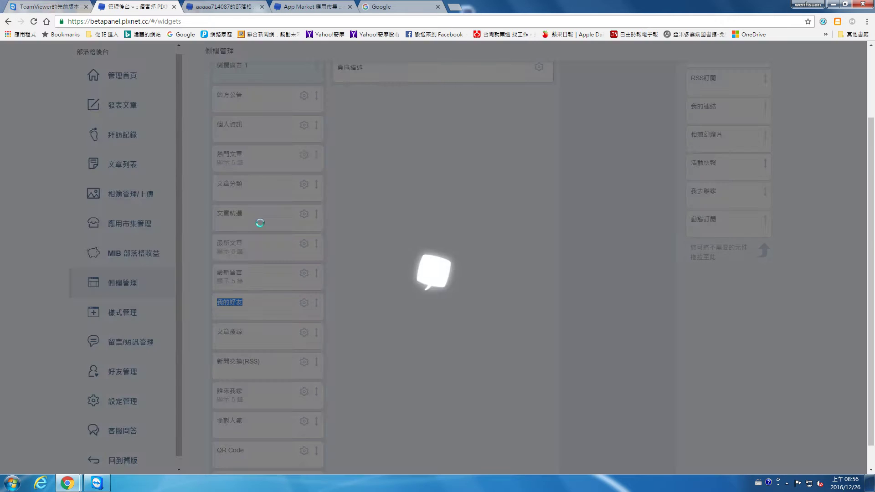
left_click_drag(255, 333, 255, 171)
scroll(258, 215, "down", 3)
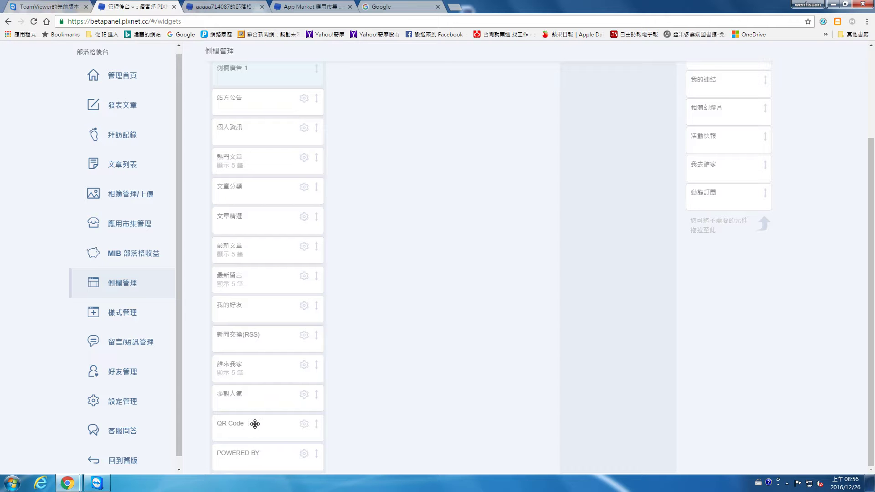
left_click_drag(255, 424, 256, 332)
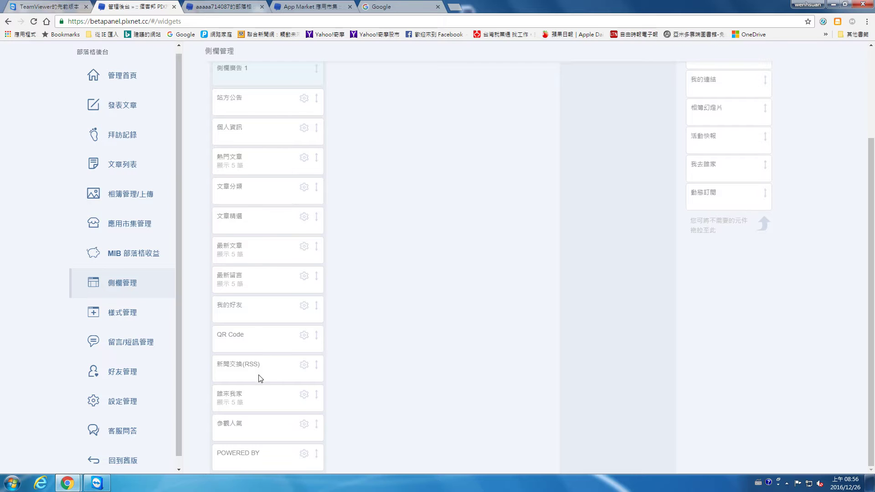
left_click_drag(260, 366, 253, 395)
scroll(451, 258, "up", 3)
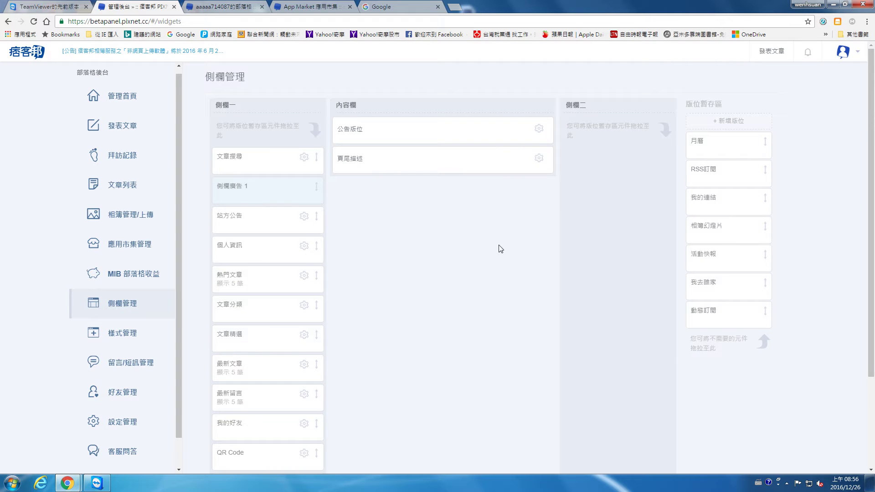
scroll(501, 248, "down", 3)
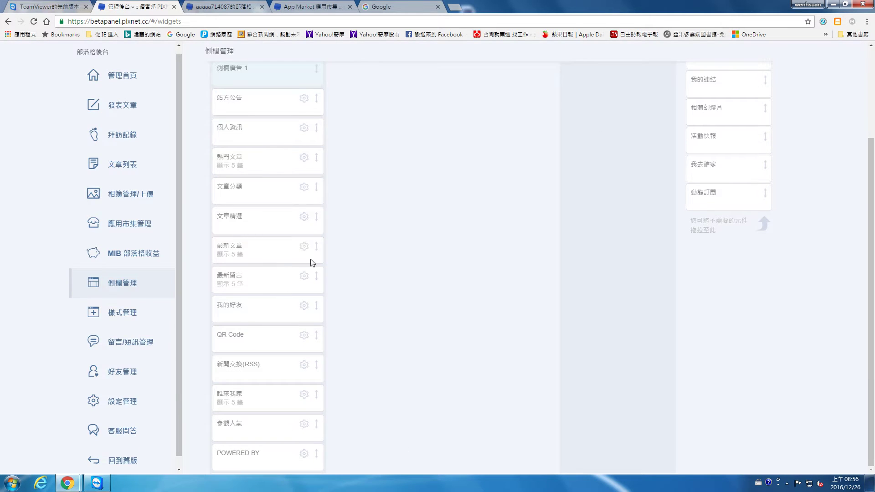
Reload the live blog to check the new sidebar order, open its ALBUM page, and return to the admin panel.
left_click(205, 6)
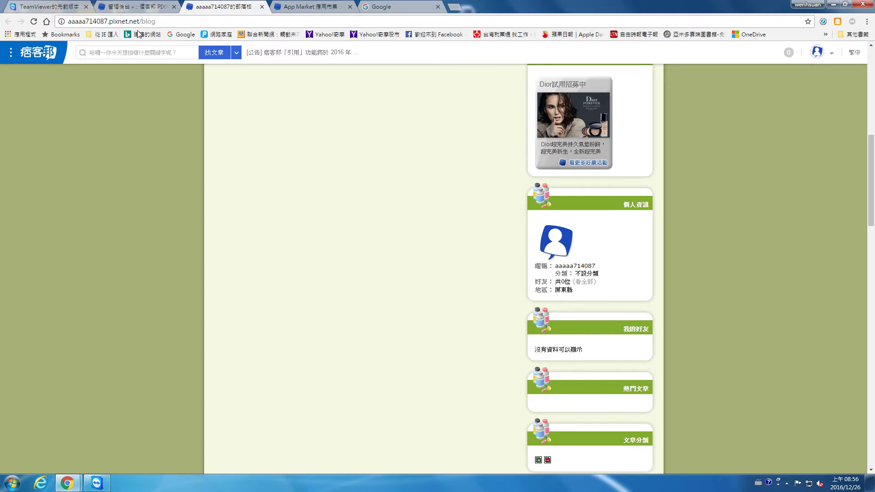
left_click(37, 22)
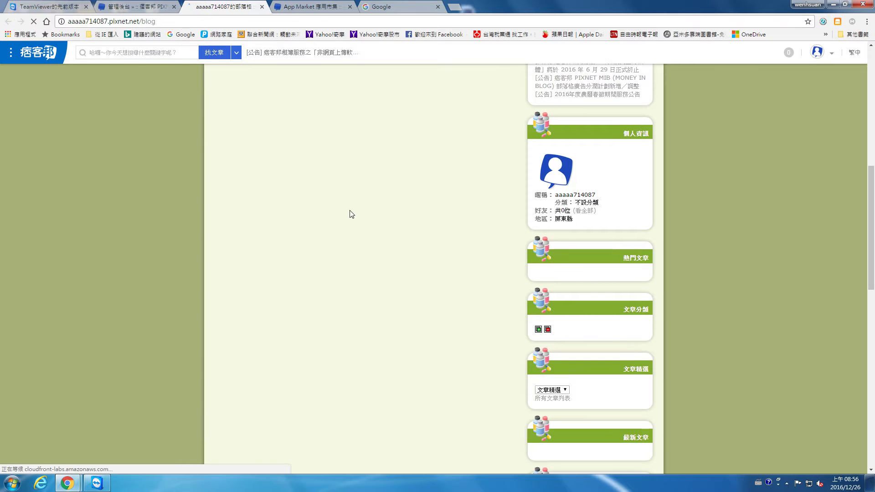
scroll(635, 234, "down", 15)
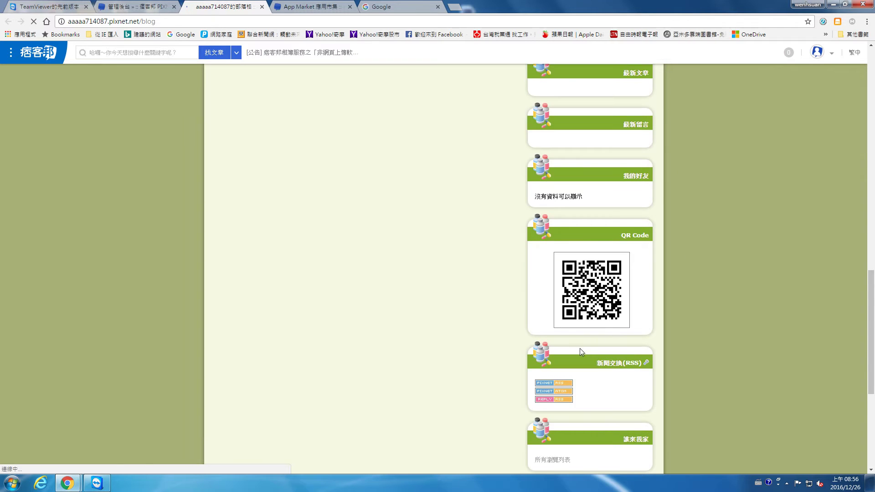
scroll(588, 348, "down", 4)
scroll(587, 355, "up", 12)
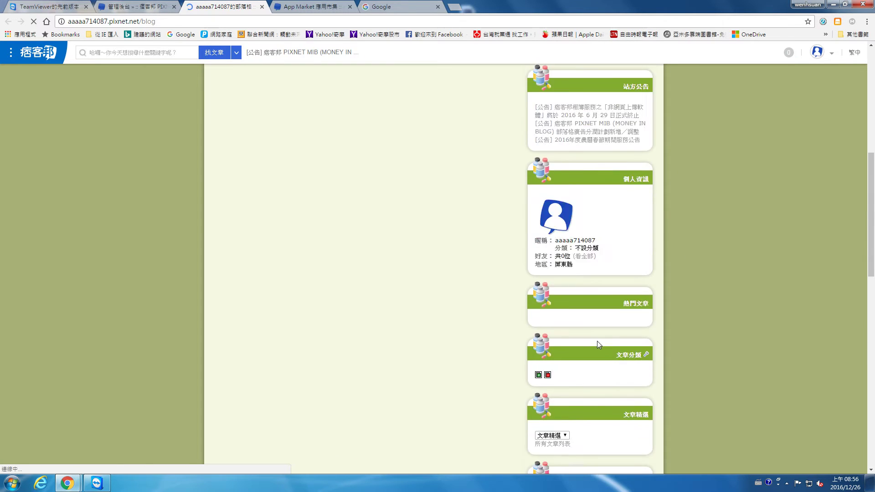
scroll(597, 341, "up", 8)
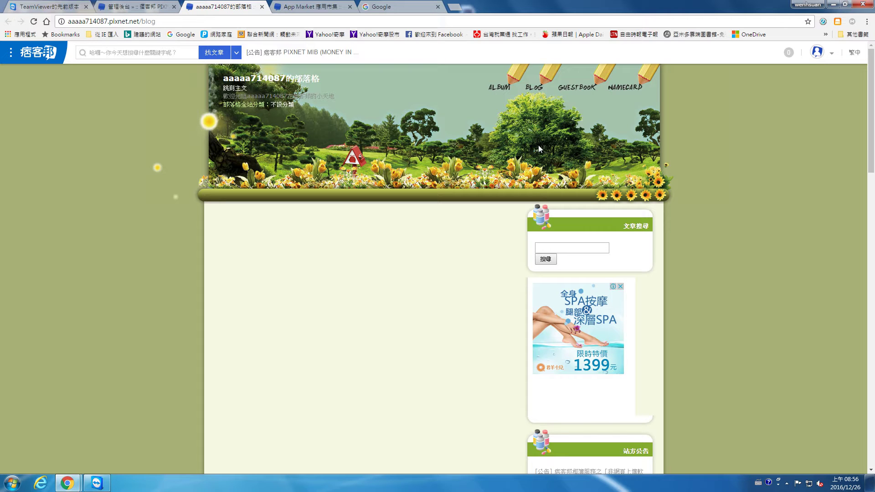
left_click(504, 87)
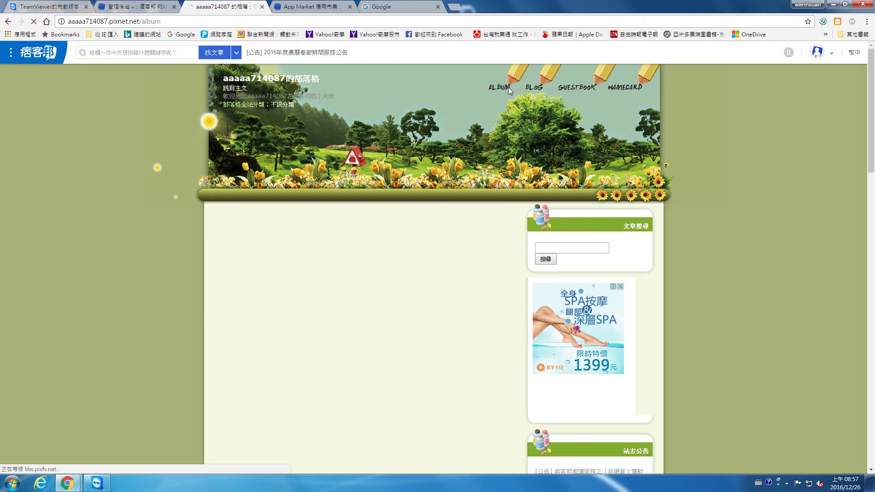
left_click(141, 4)
Browse 設定管理 and the 樣式管理 tabs, ending on the blog's CSS source code.
left_click(83, 400)
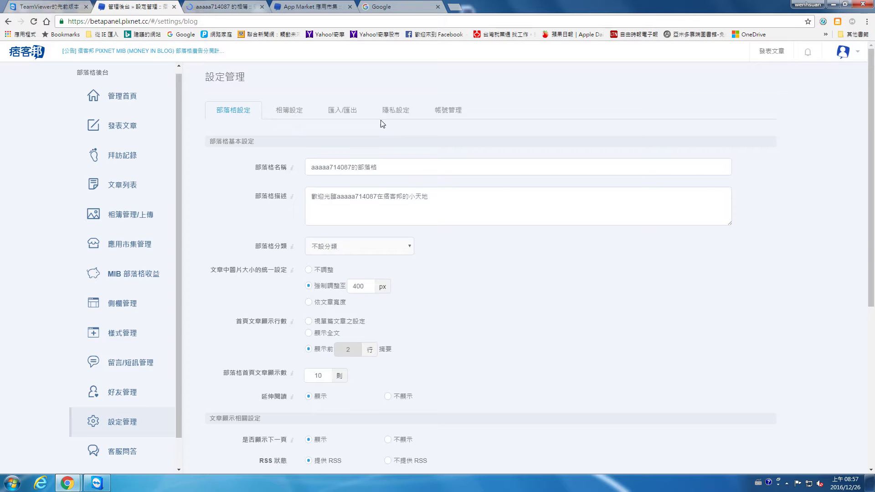
scroll(275, 352, "down", 4)
scroll(275, 352, "down", 2)
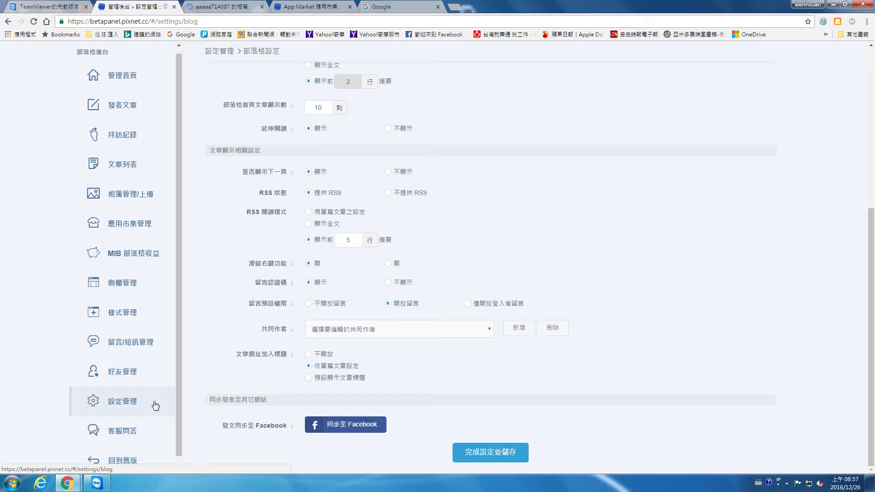
left_click(132, 319)
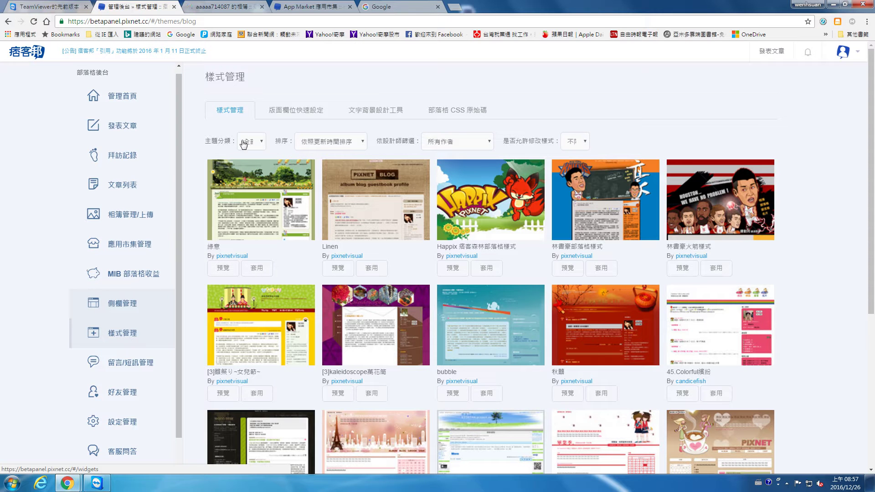
left_click(294, 111)
left_click(363, 110)
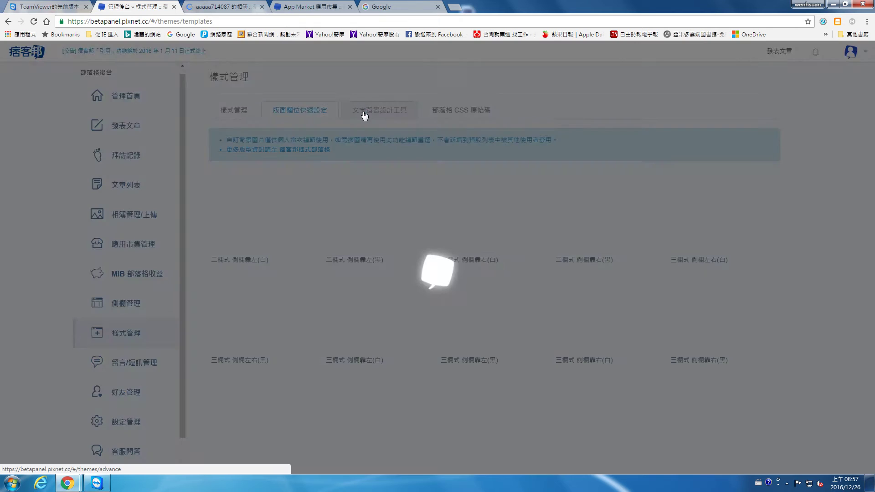
left_click(460, 111)
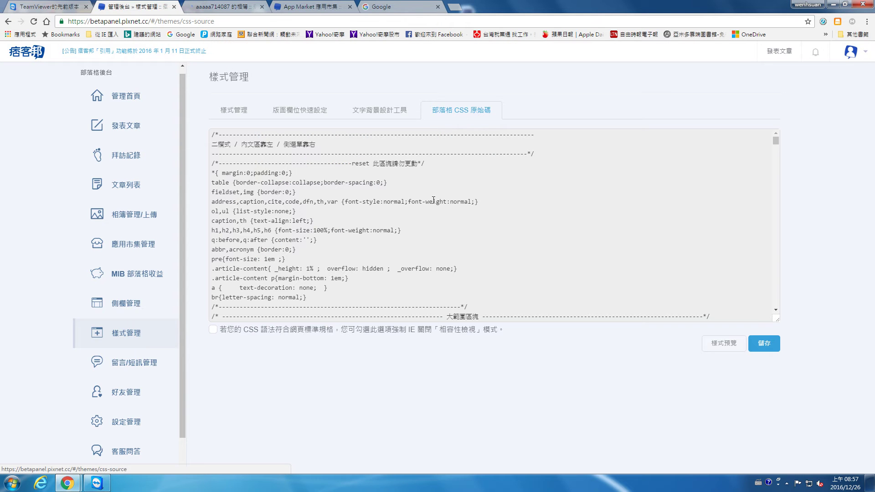
scroll(434, 230, "down", 4)
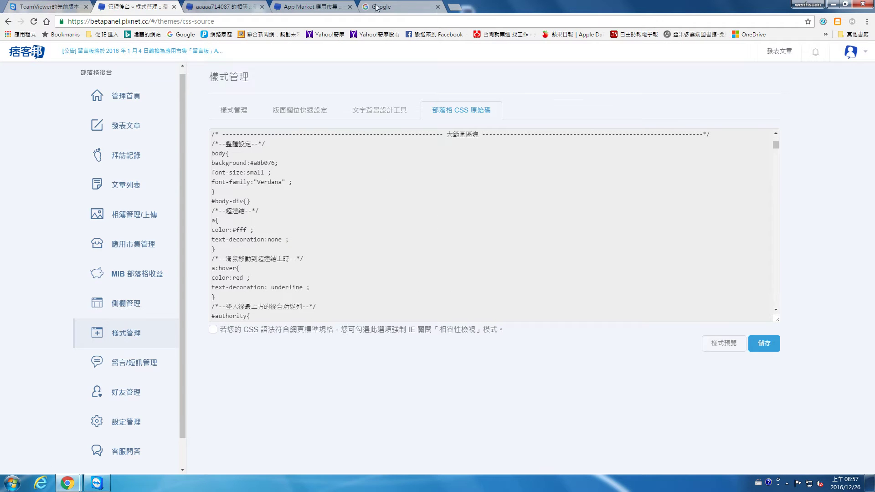
Reload the album tab, then close it and return to the admin panel.
left_click(211, 5)
key("ctrl+Tab")
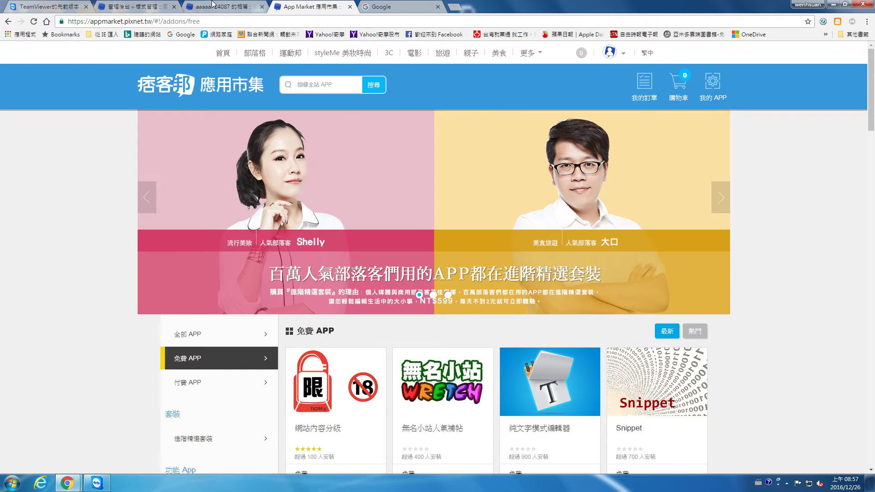
key("ctrl+shift+Tab")
left_click(33, 22)
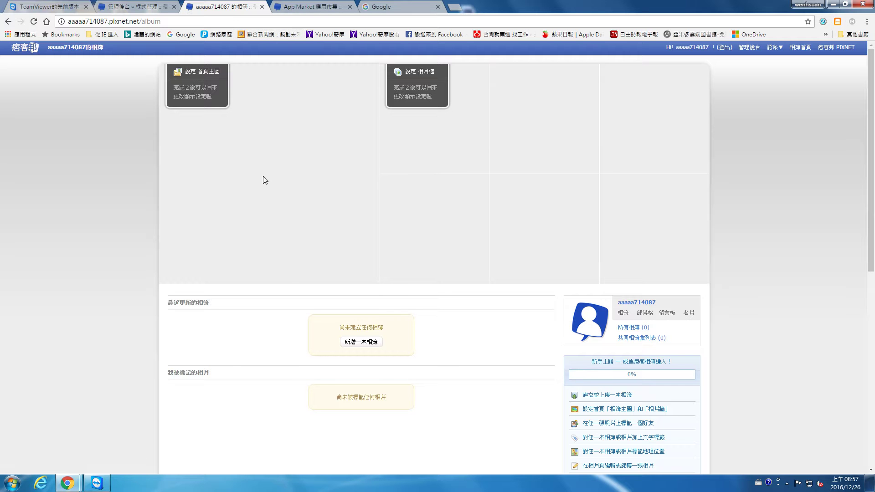
scroll(266, 173, "down", 4)
left_click(262, 7)
key("ctrl+shift+Tab")
Open 我的部落格 from the avatar menu in a new tab.
left_click(858, 55)
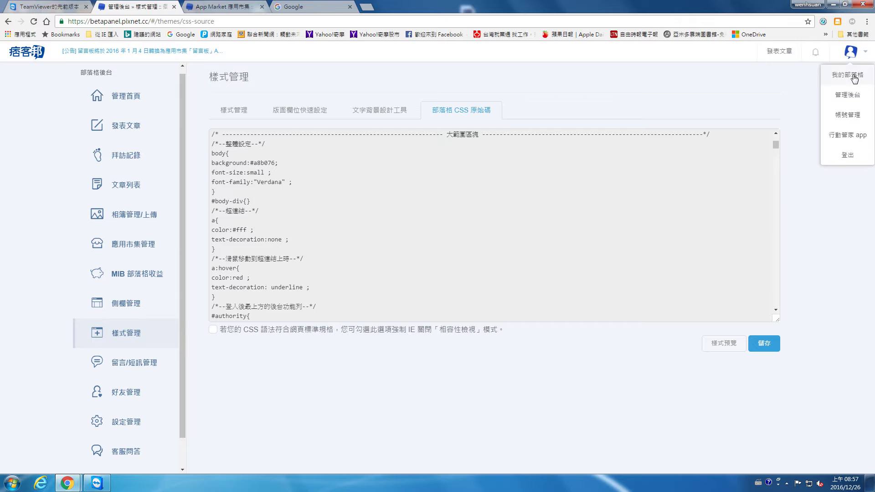
right_click(854, 76)
left_click(832, 81)
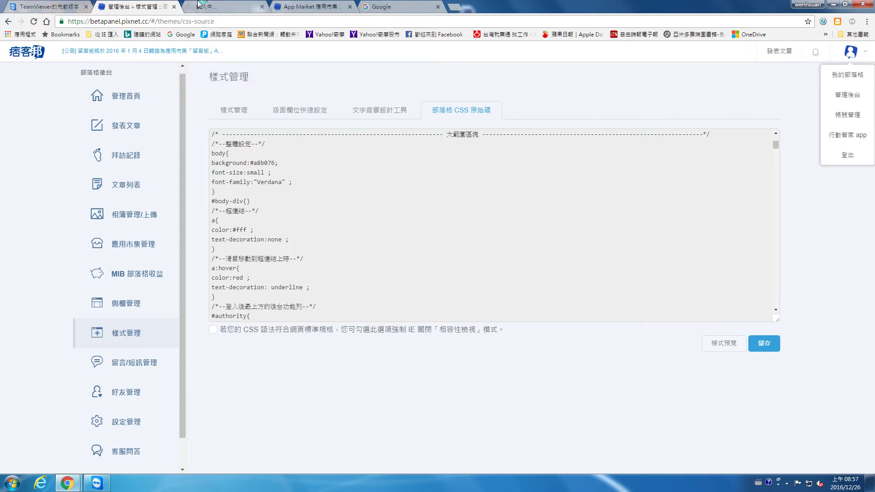
left_click(253, 7)
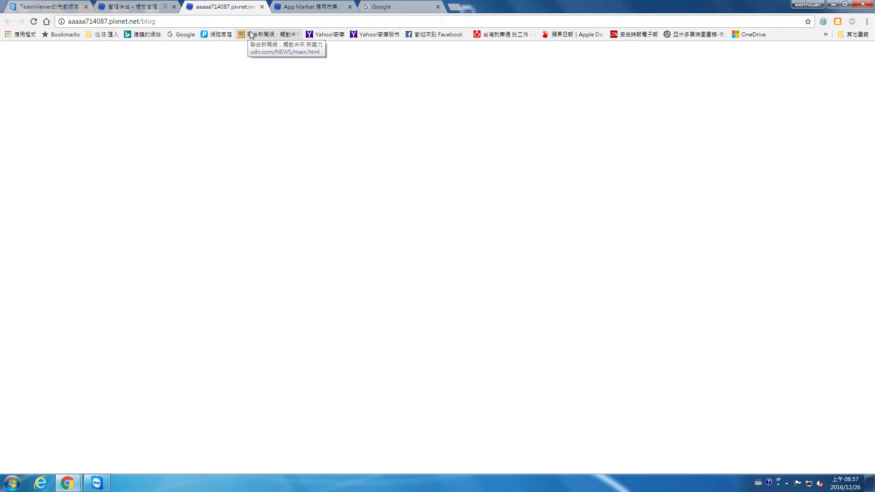
Reload the blog home page and check 側欄管理 in the admin tab.
left_click(132, 6)
left_click(219, 7)
left_click(34, 23)
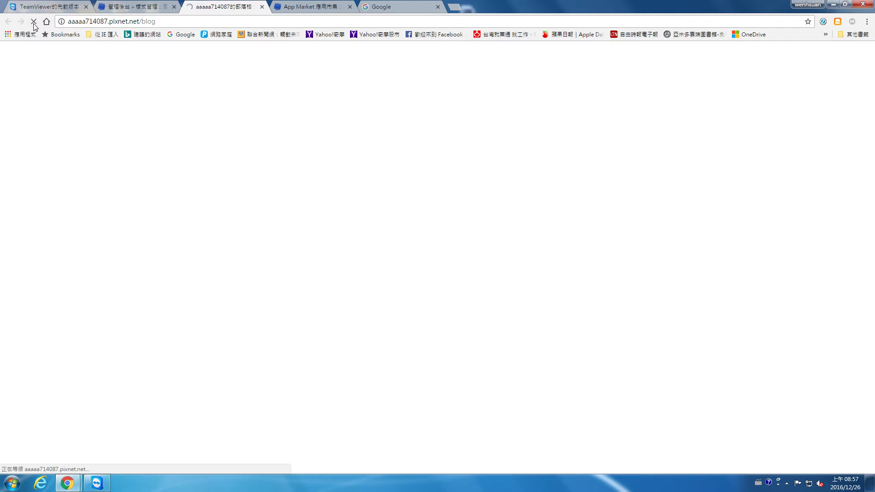
left_click(149, 6)
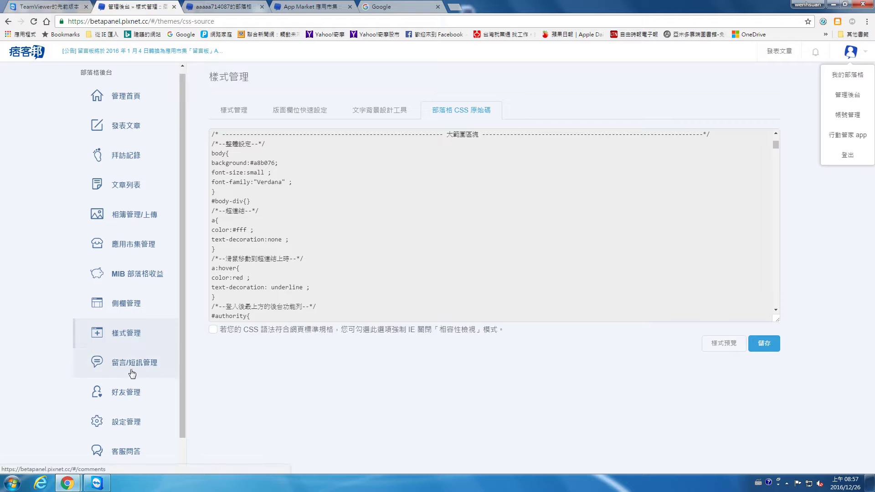
left_click(126, 303)
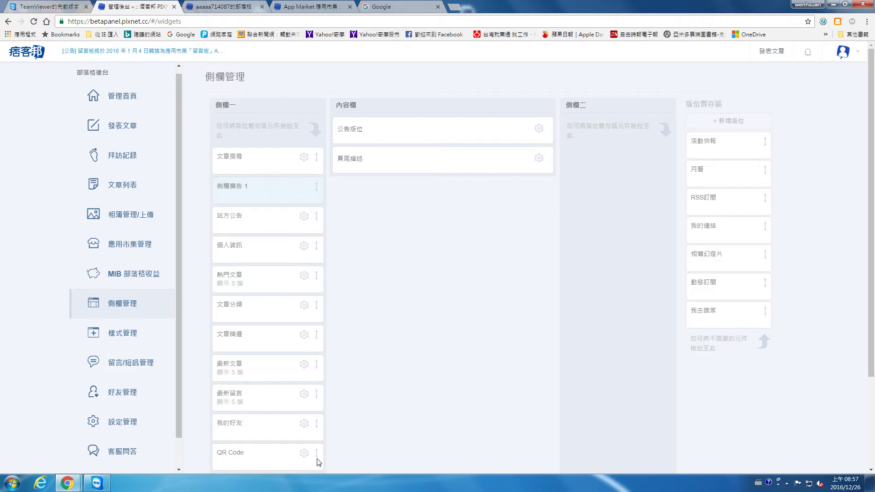
left_click(218, 7)
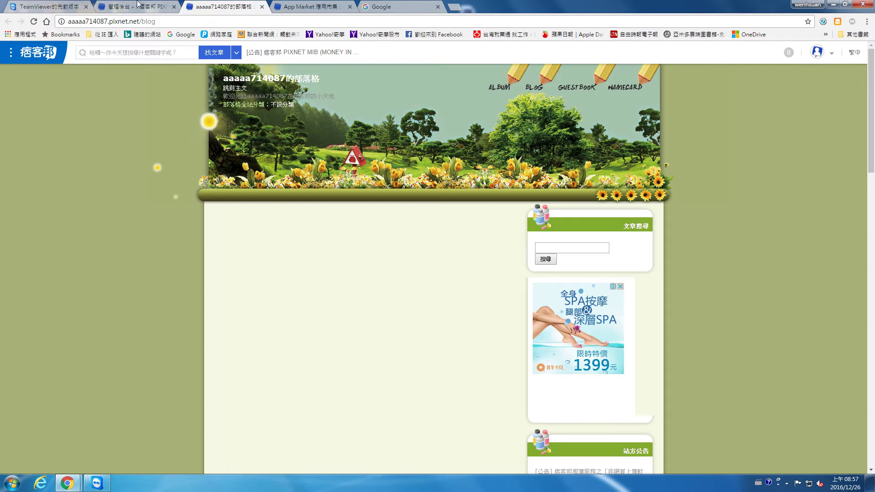
left_click(158, 5)
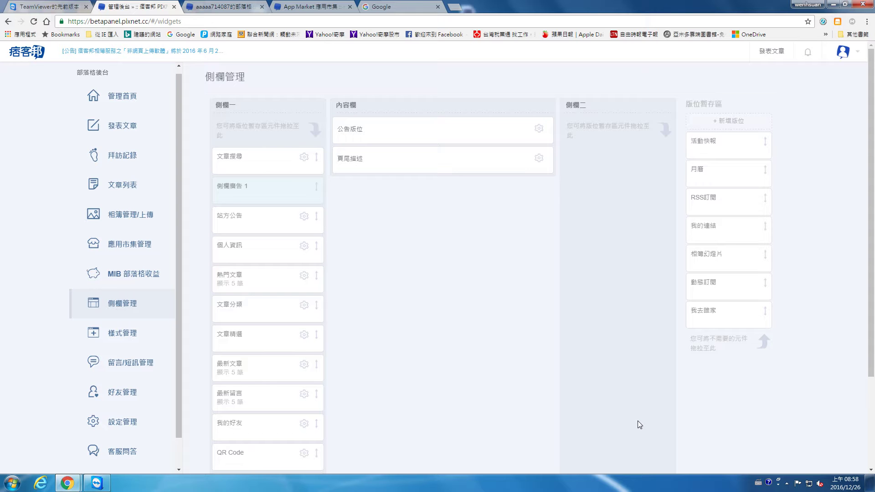
Bring up the web-design article, clear its text selection, and return to the blog tab.
left_click(788, 482)
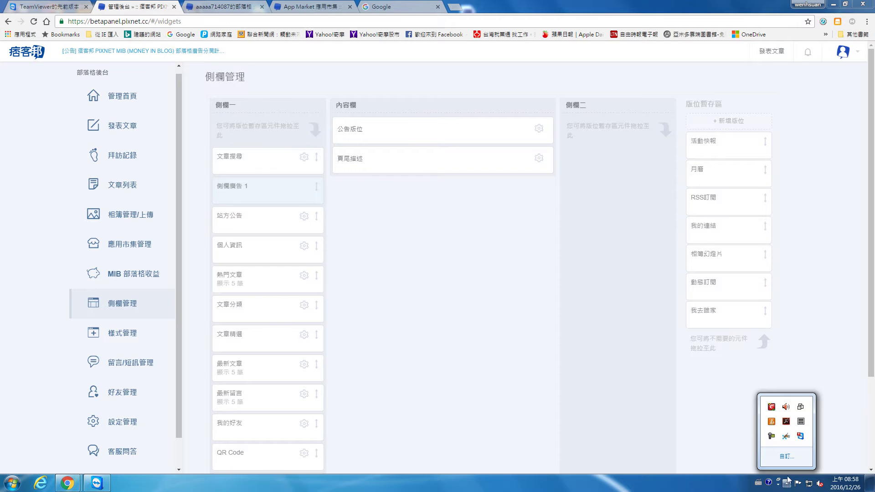
left_click(774, 439)
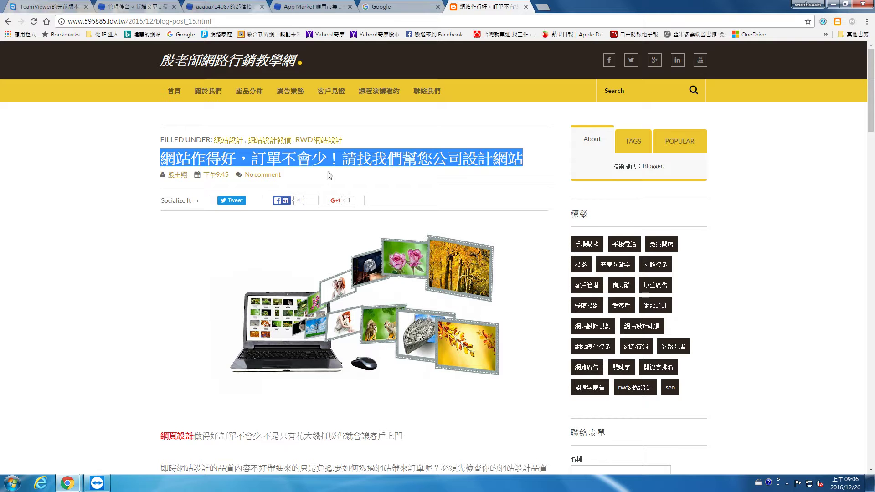
left_click(255, 152)
left_click(228, 6)
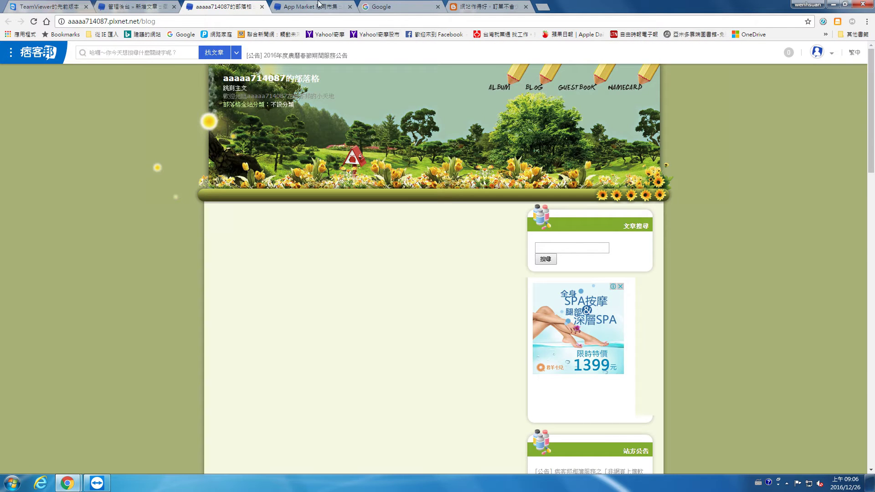
Copy the web-design article's headline and paste it into the 發表文章 title field.
left_click(132, 7)
left_click_drag(309, 4, 401, 4)
left_click(255, 114)
left_click(456, 5)
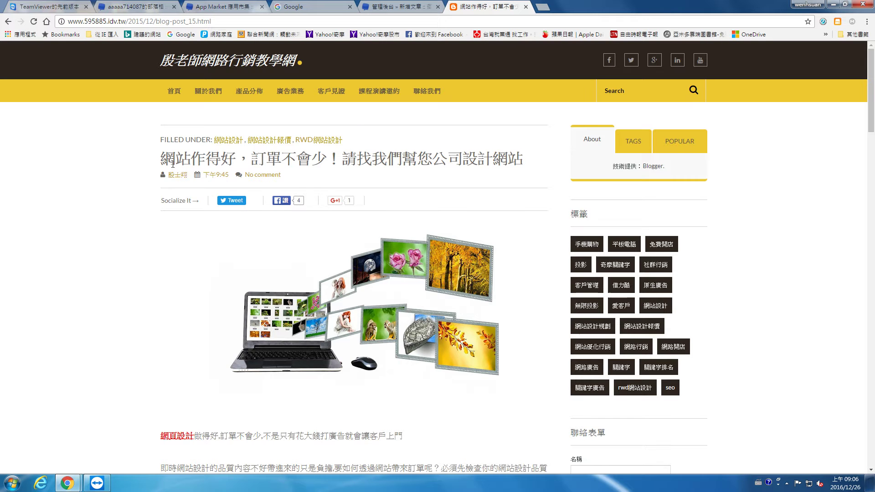
left_click_drag(161, 159, 522, 160)
right_click(520, 162)
left_click(521, 164)
left_click(395, 6)
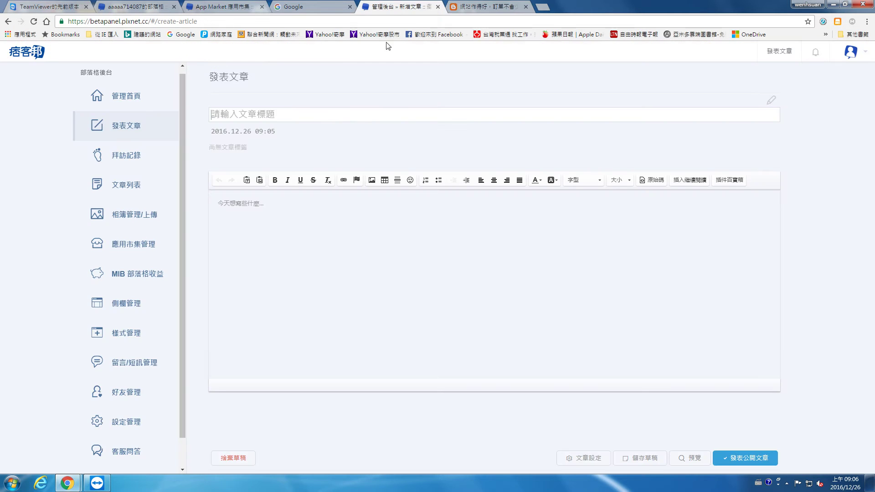
right_click(347, 115)
left_click(375, 167)
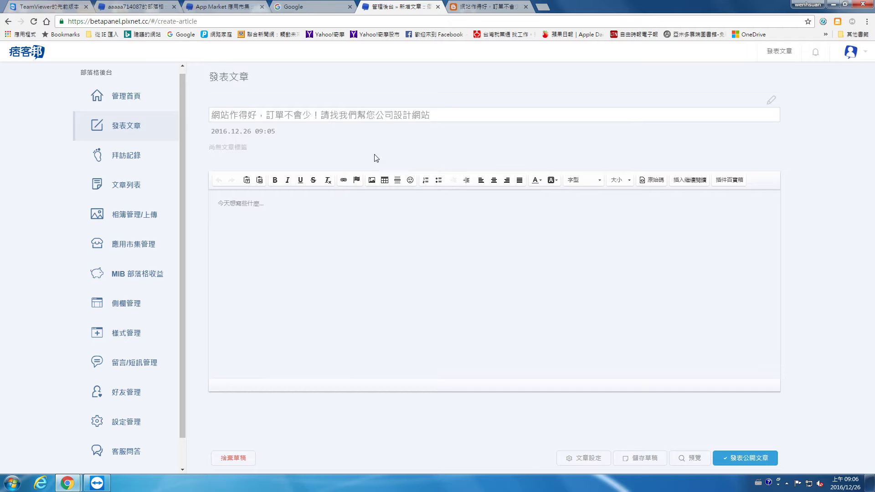
left_click(242, 146)
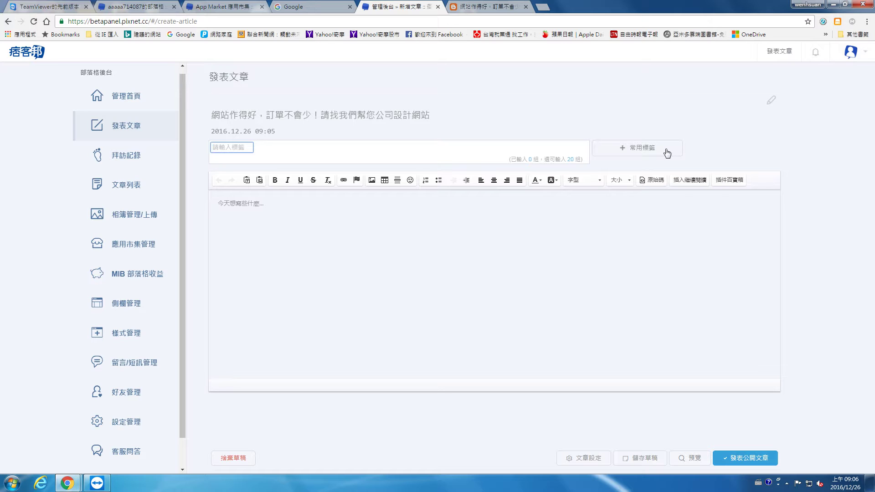
Add the tags 網站設計, 網頁設計製作 and 網頁設計 to the new article in Chinese input.
key("ctrl+space")
type("ㄥ網站設計")
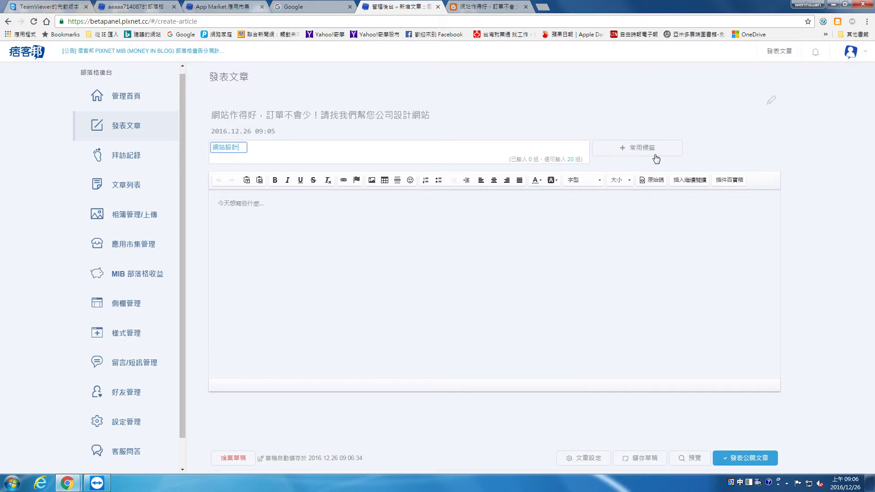
key("Return")
type("網頁設計")
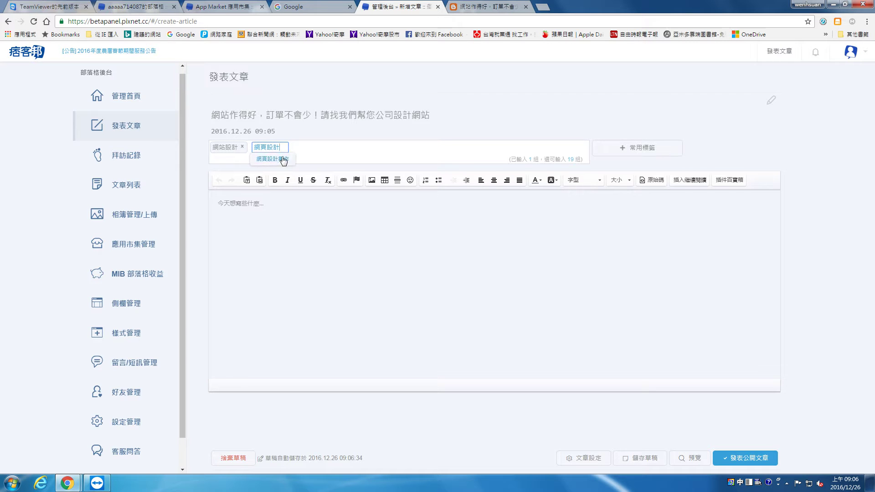
left_click(283, 159)
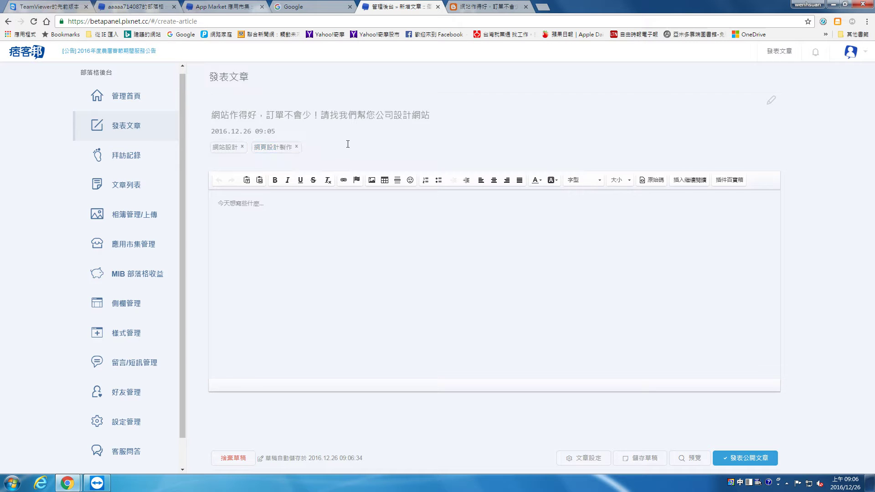
type("網頁設計")
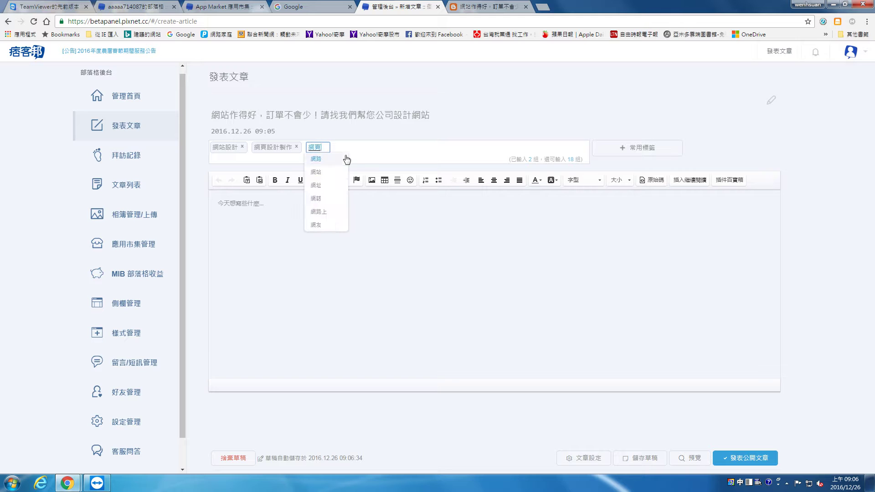
key("Return")
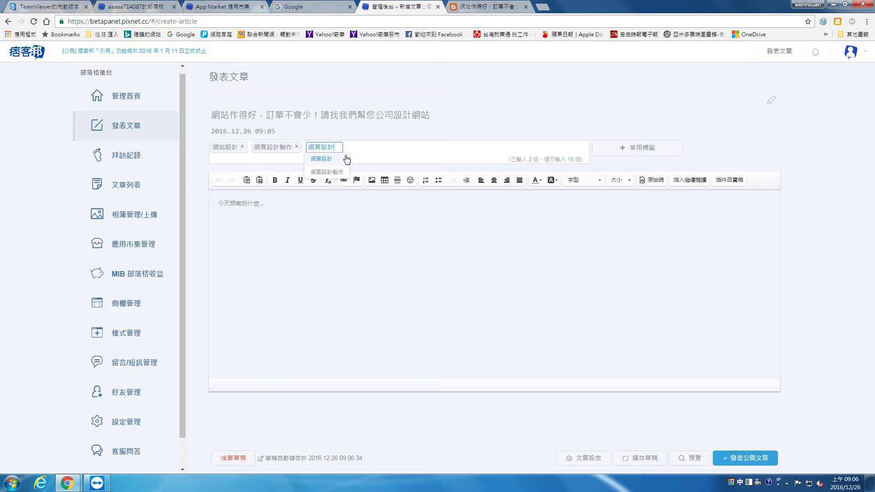
left_click(365, 219)
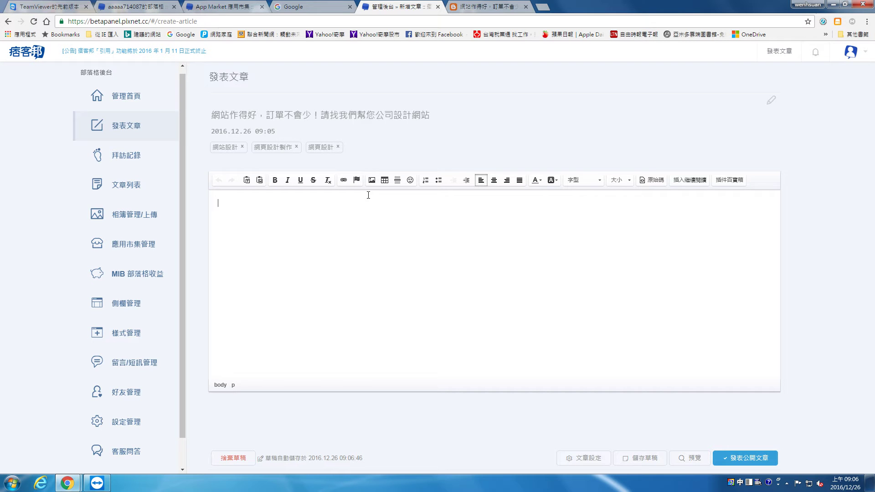
left_click(513, 5)
Save the source post's image to the computer as internet-315132_1280.jpg.
scroll(351, 226, "down", 2)
right_click(349, 219)
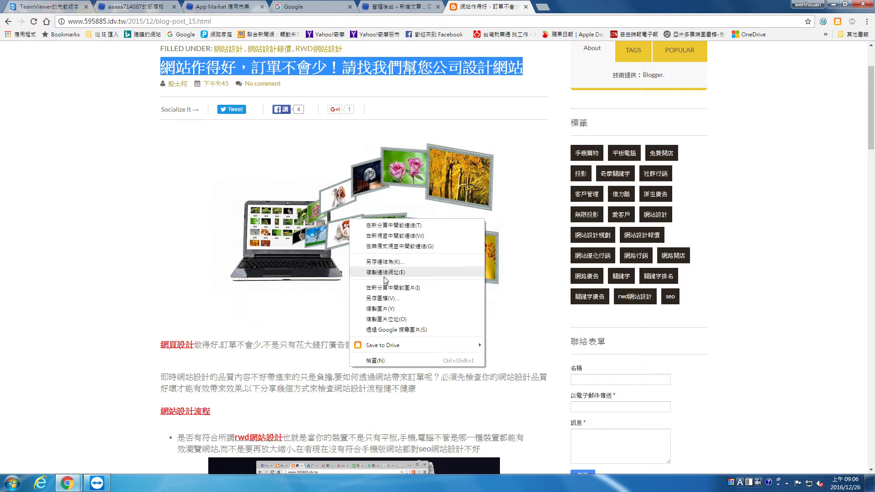
left_click(393, 305)
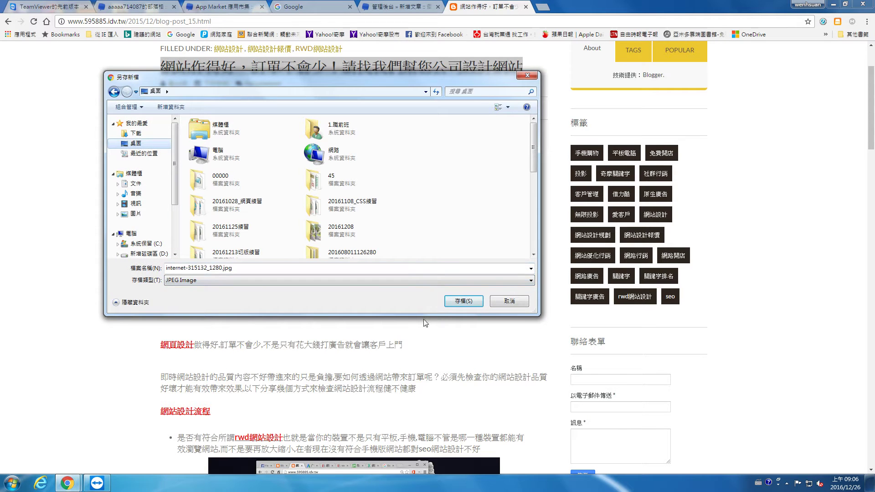
left_click(465, 304)
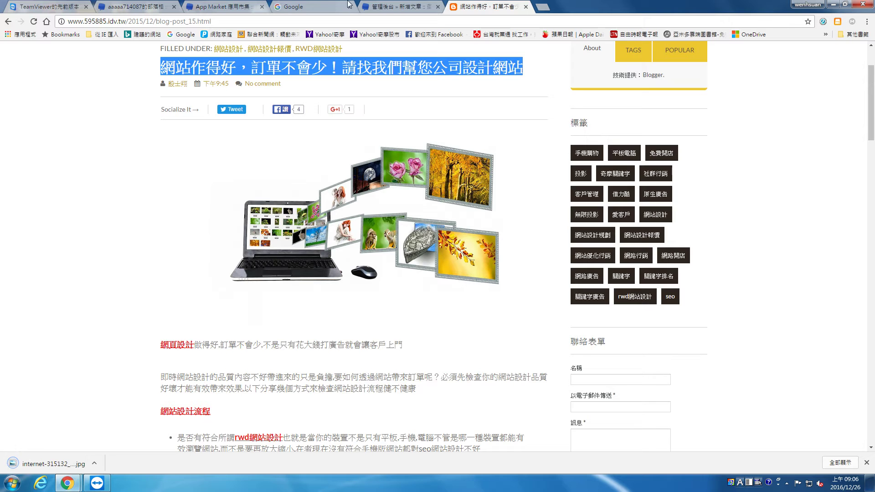
Open the editor's image-insert dialog on 圖片 with album 系統相簿.
left_click(385, 4)
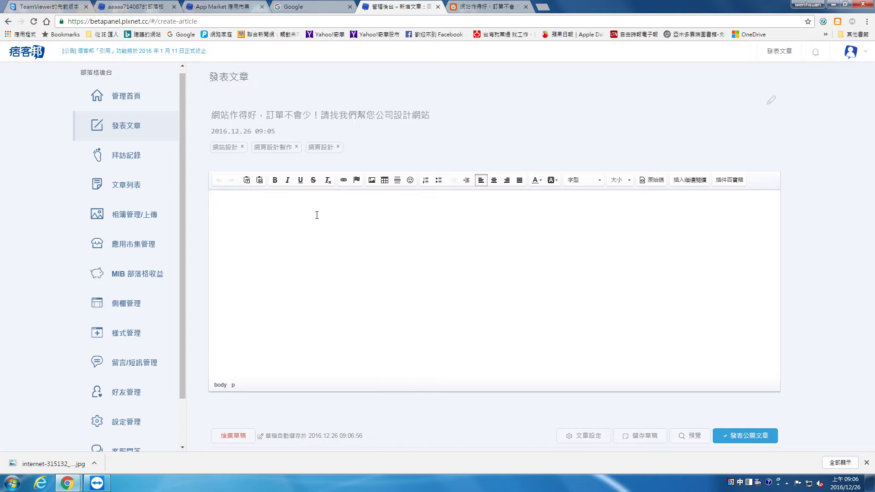
left_click(372, 180)
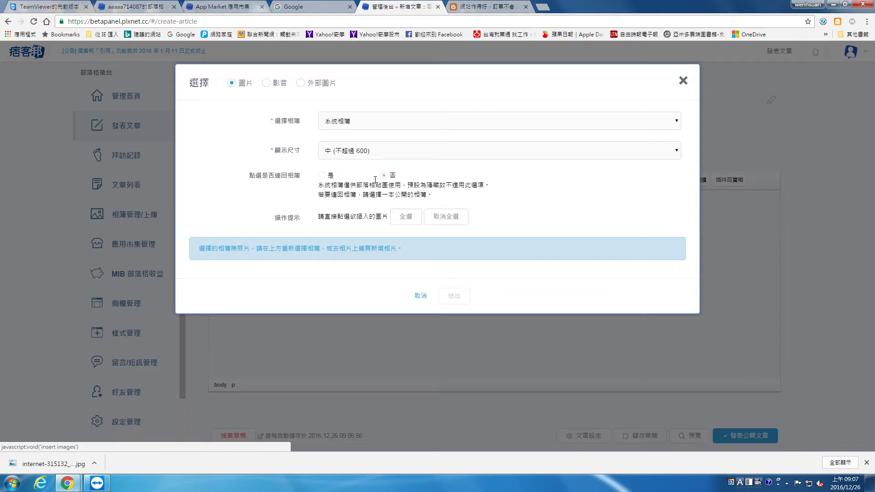
left_click(314, 84)
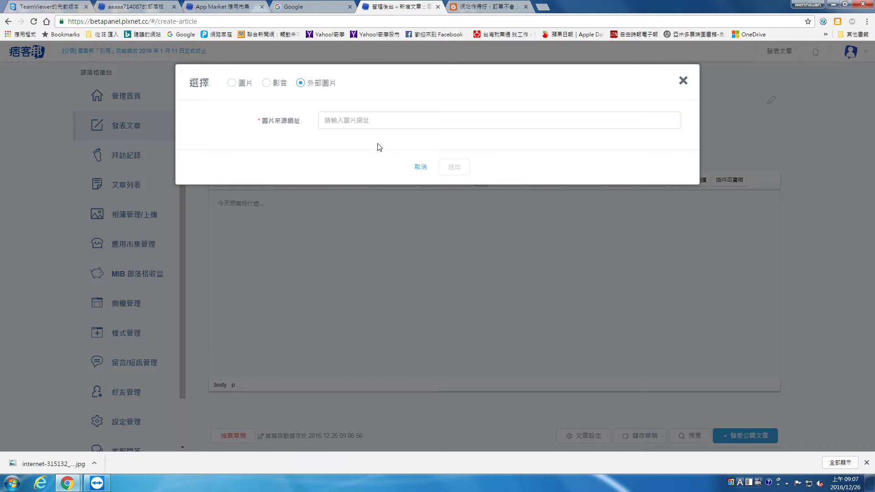
left_click(232, 83)
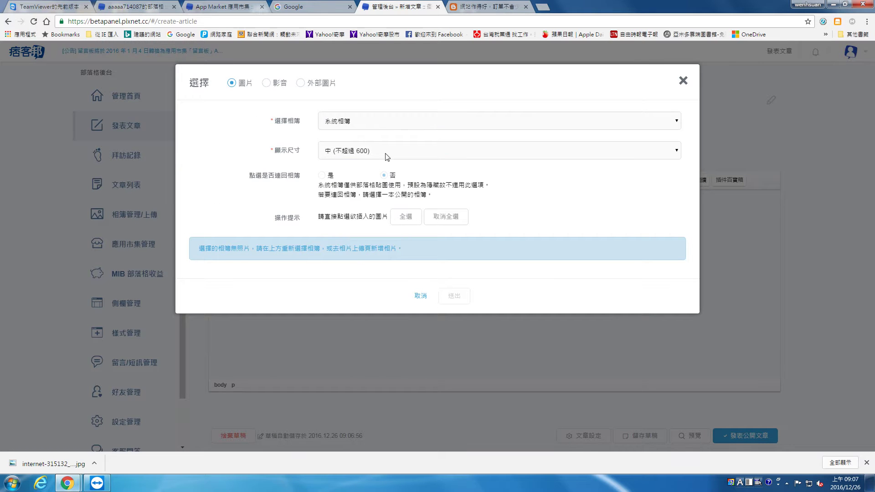
left_click(345, 250)
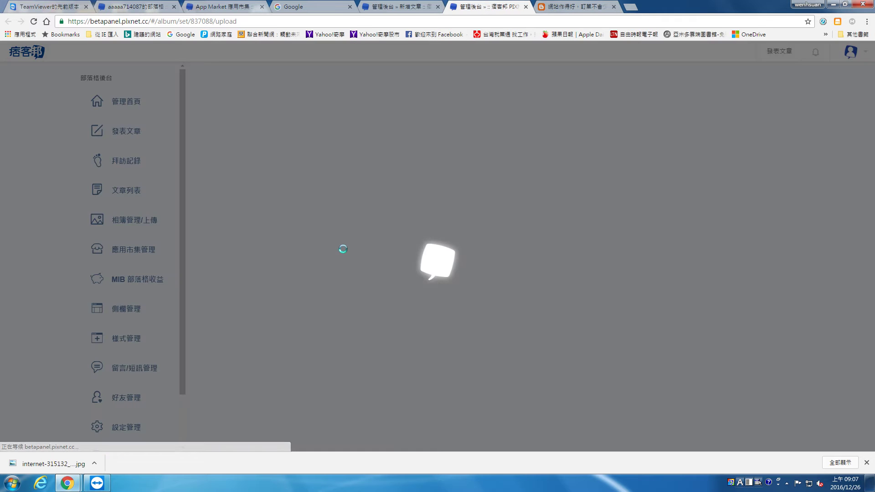
left_click(526, 6)
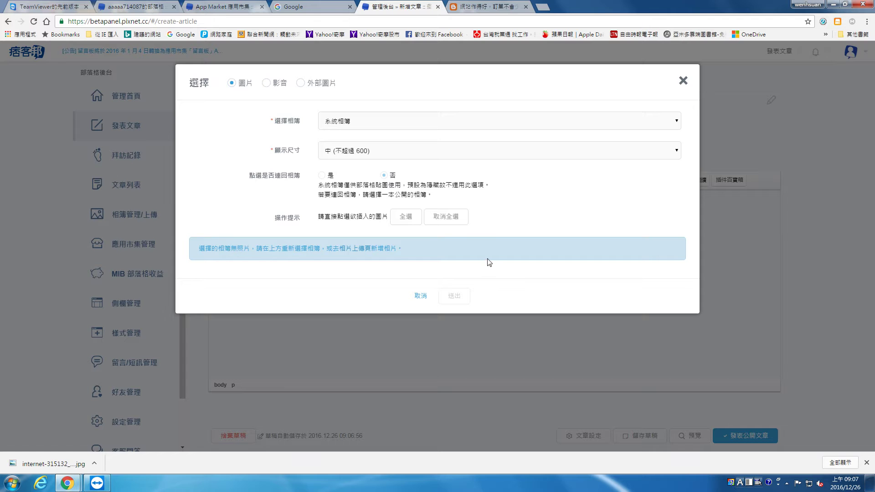
left_click(365, 250)
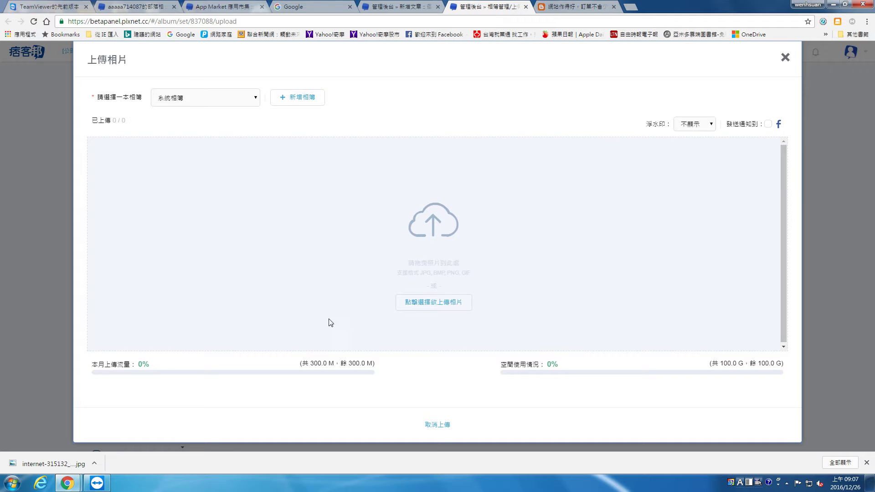
left_click(426, 303)
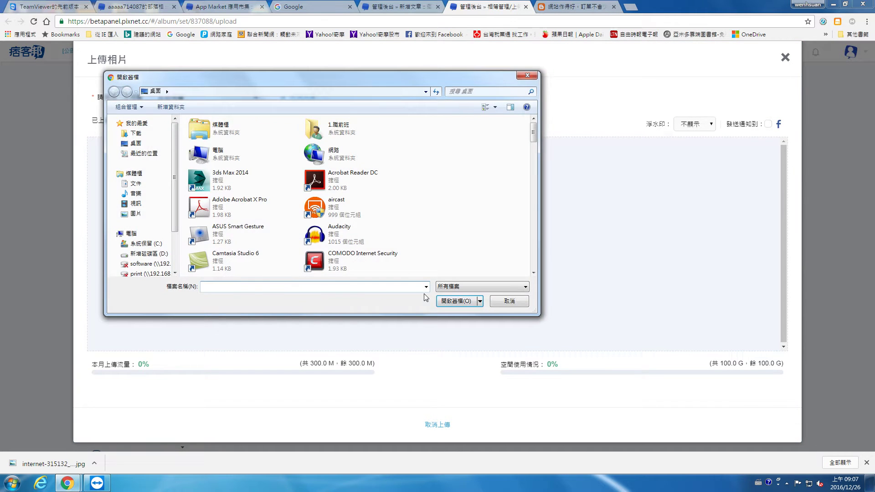
left_click(145, 216)
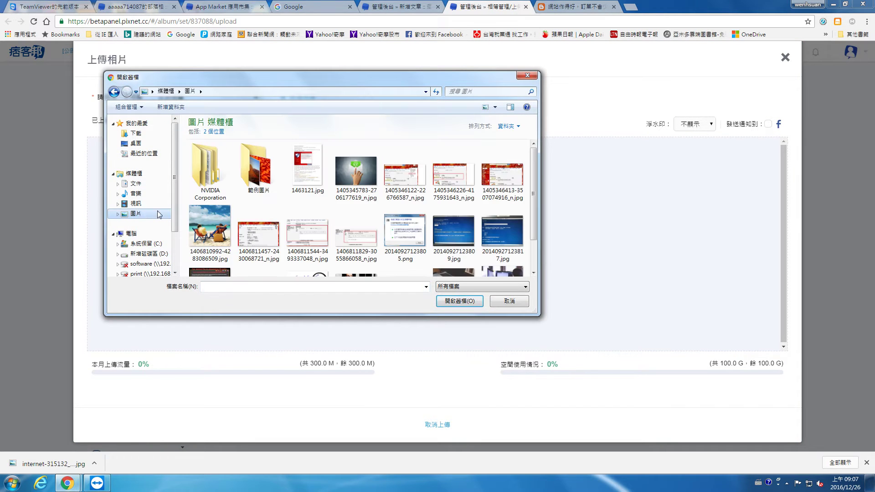
left_click(366, 189)
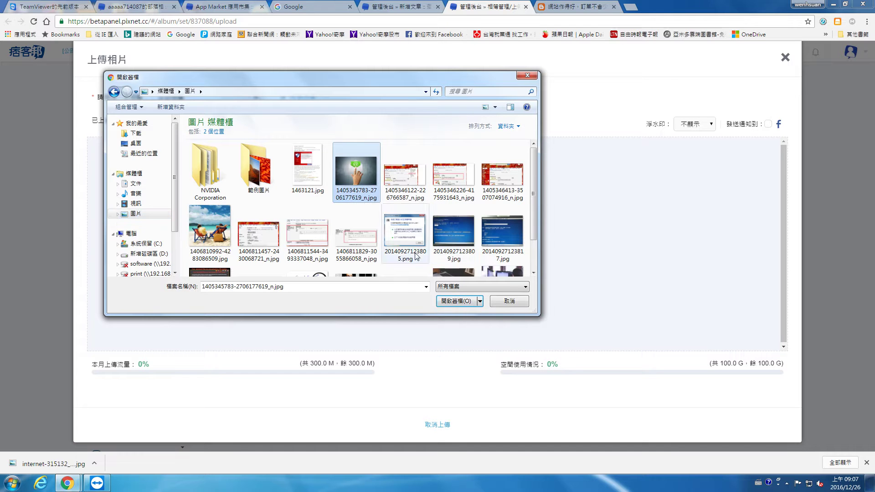
left_click(456, 302)
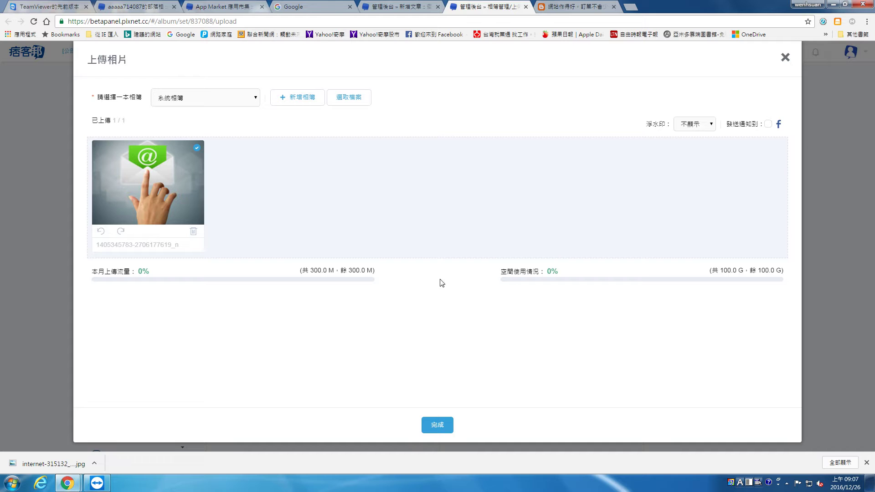
left_click(438, 426)
right_click(436, 421)
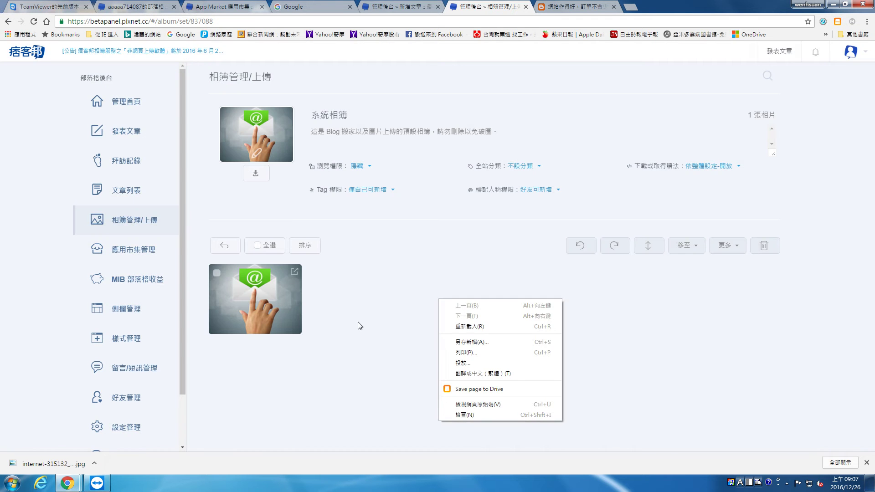
Select the uploaded photo in 系統相簿, check its 更多 actions, and return to the 新增文章 tab.
left_click(361, 324)
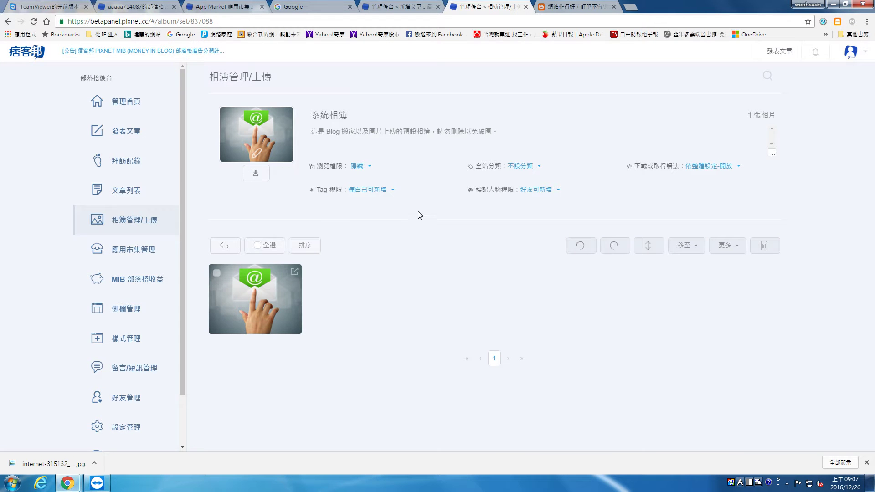
left_click(283, 316)
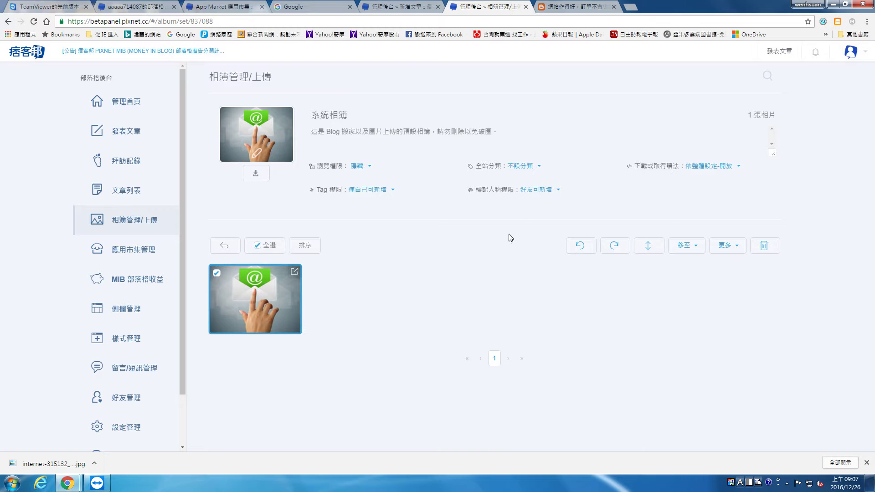
left_click(371, 7)
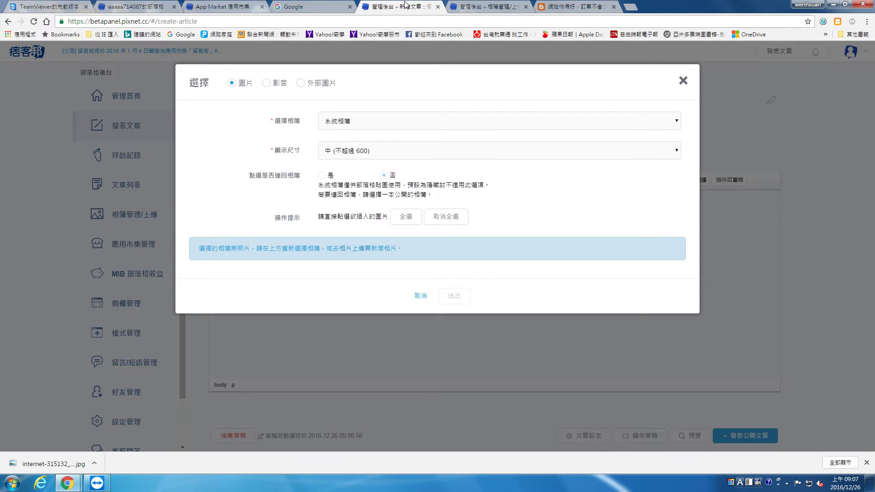
left_click(474, 7)
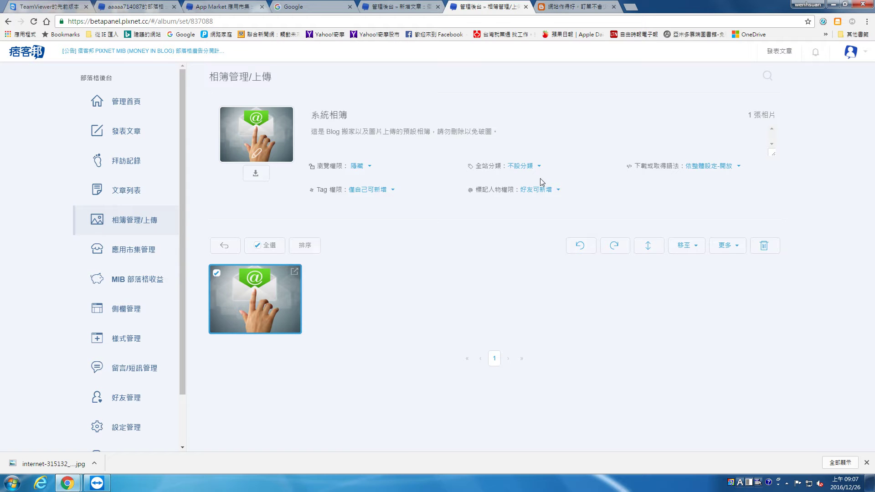
left_click(739, 252)
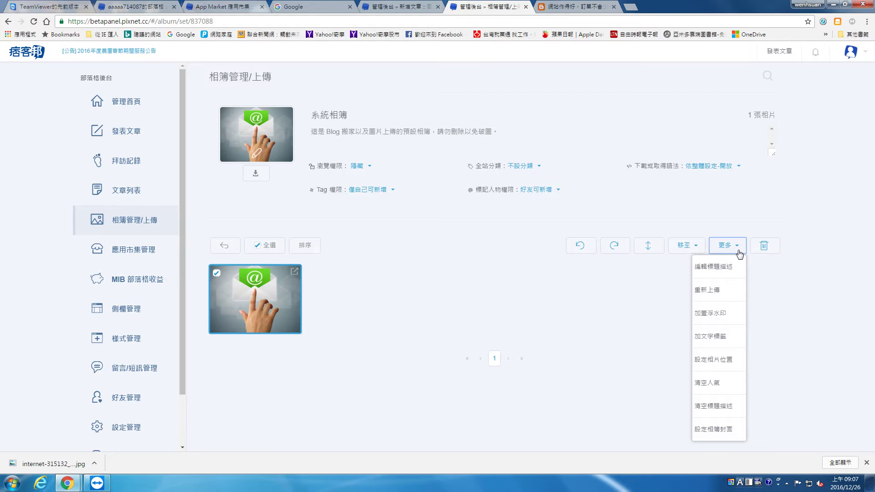
left_click(739, 254)
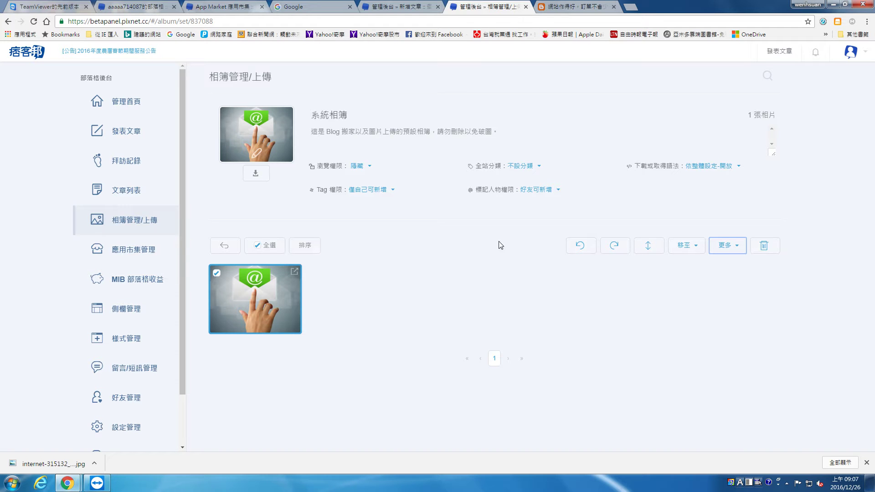
left_click(720, 252)
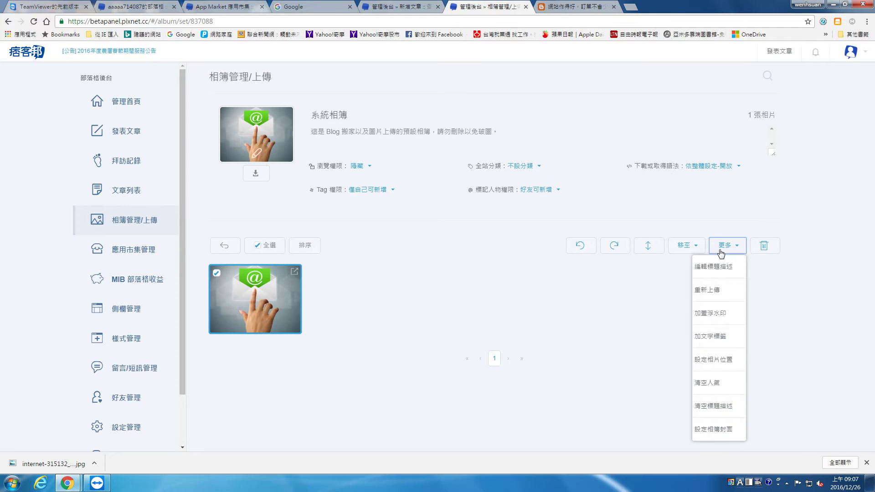
left_click(721, 252)
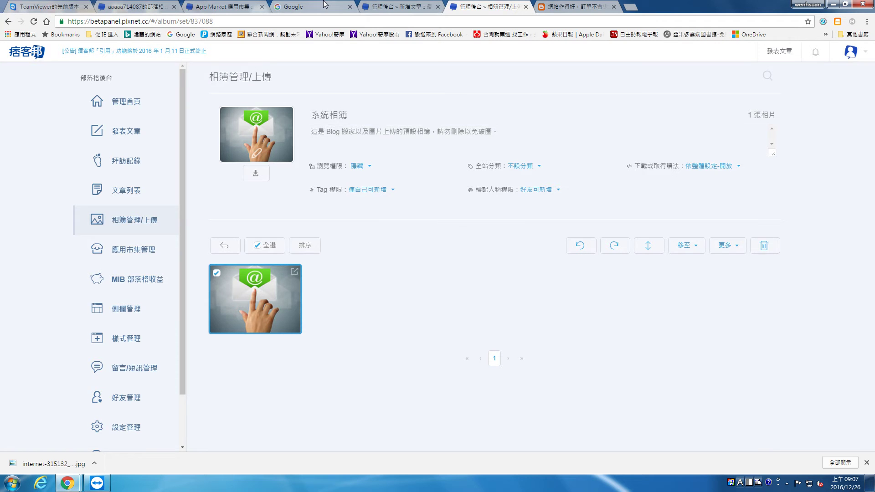
key("ctrl+shift+Tab")
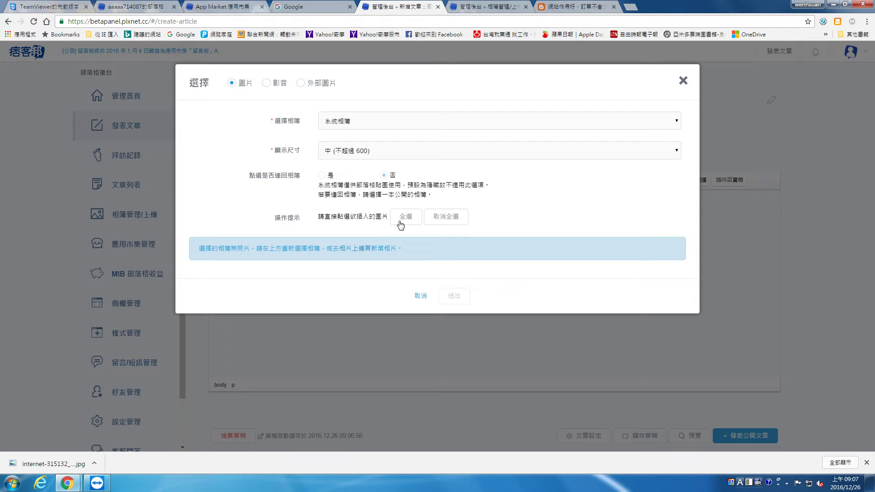
Insert the email image from 系統相簿 at size 中 (不超過 600) into the article.
left_click(368, 155)
left_click(367, 143)
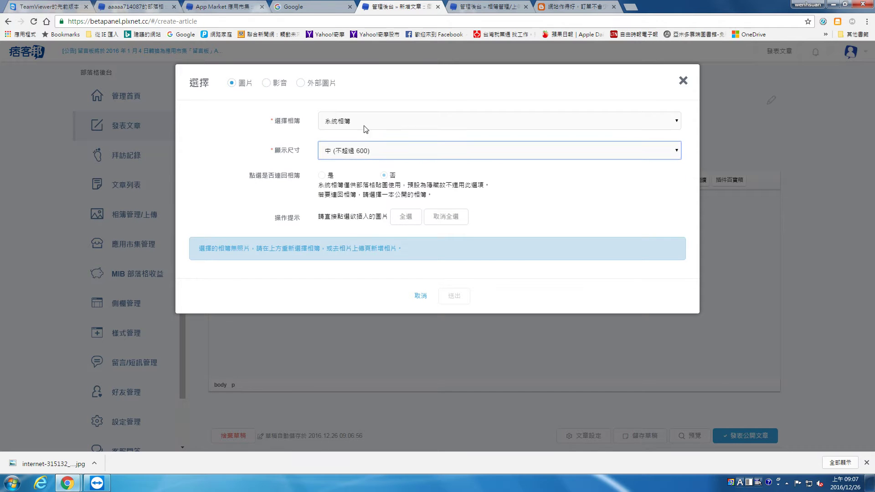
left_click(364, 123)
left_click(367, 151)
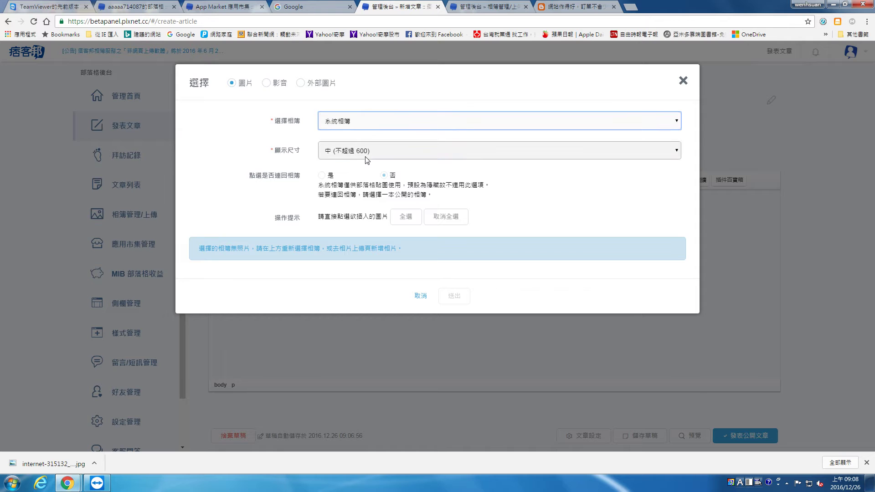
left_click(367, 151)
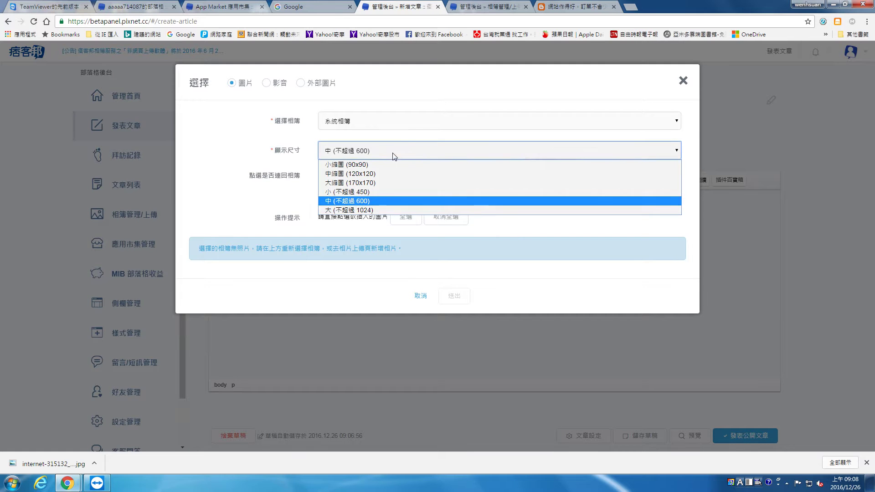
left_click(401, 128)
left_click(324, 93)
left_click(321, 85)
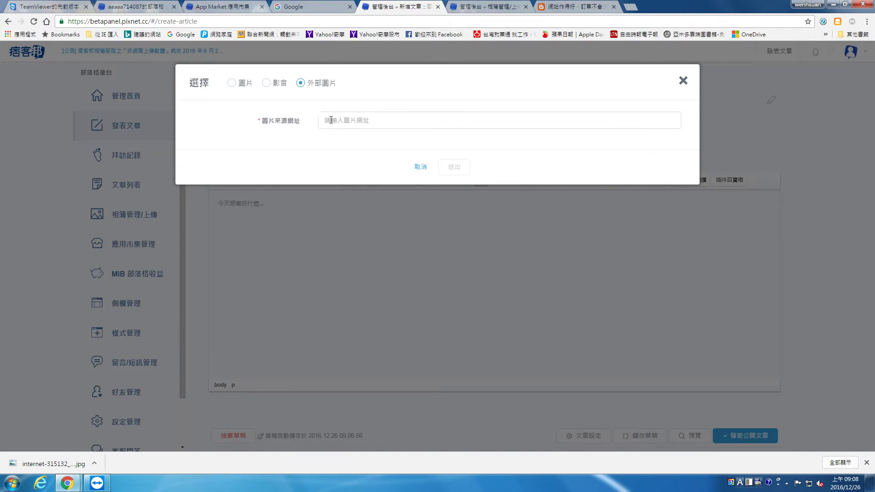
left_click(245, 86)
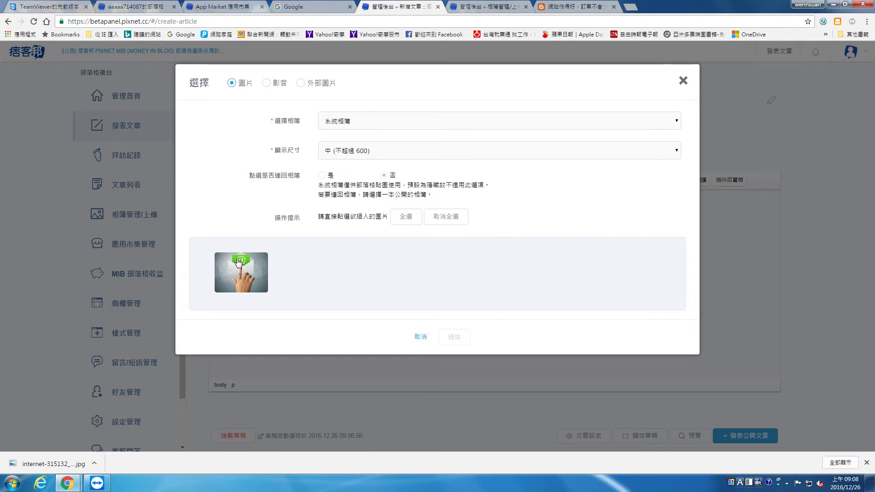
left_click(258, 274)
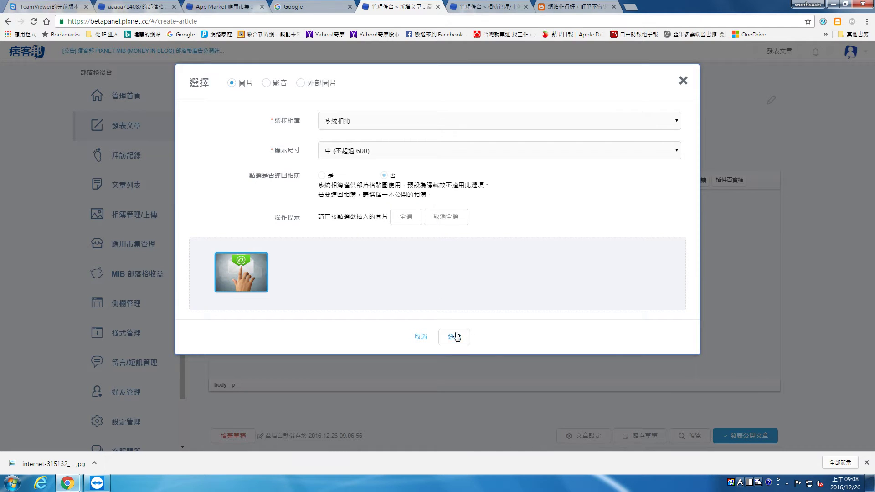
left_click(457, 337)
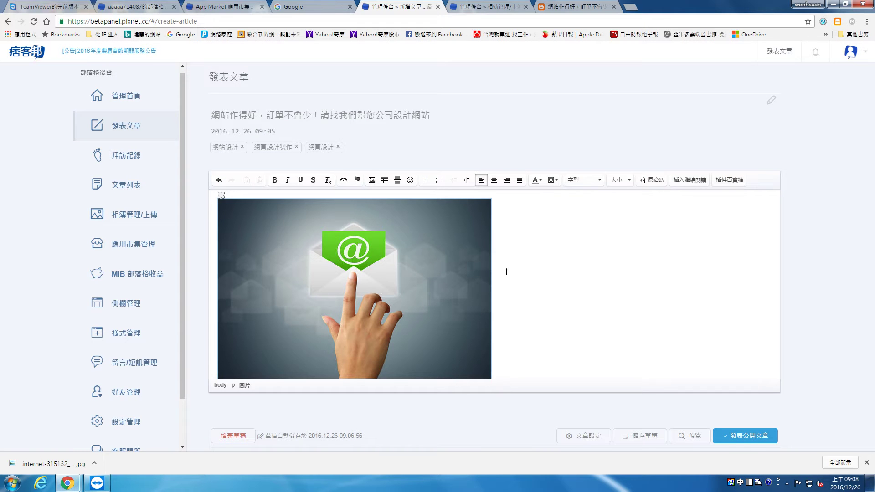
Select the source post's text from the heading through the first bullet.
left_click(509, 281)
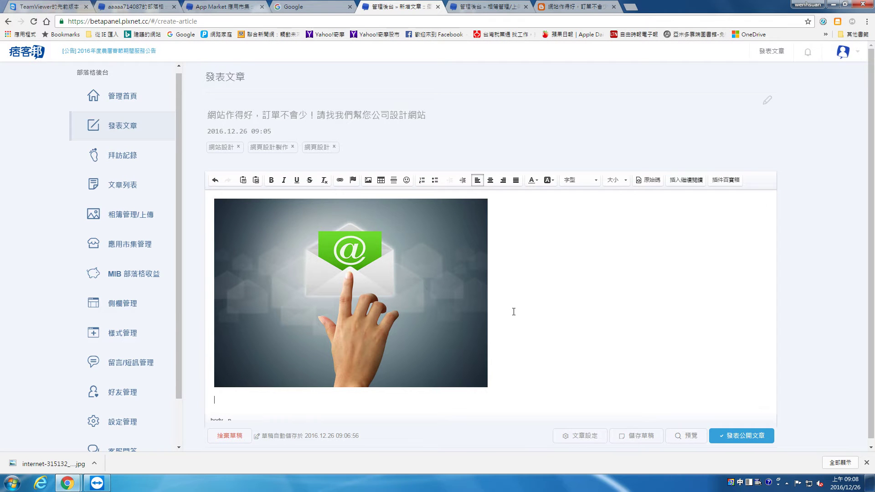
left_click(350, 387)
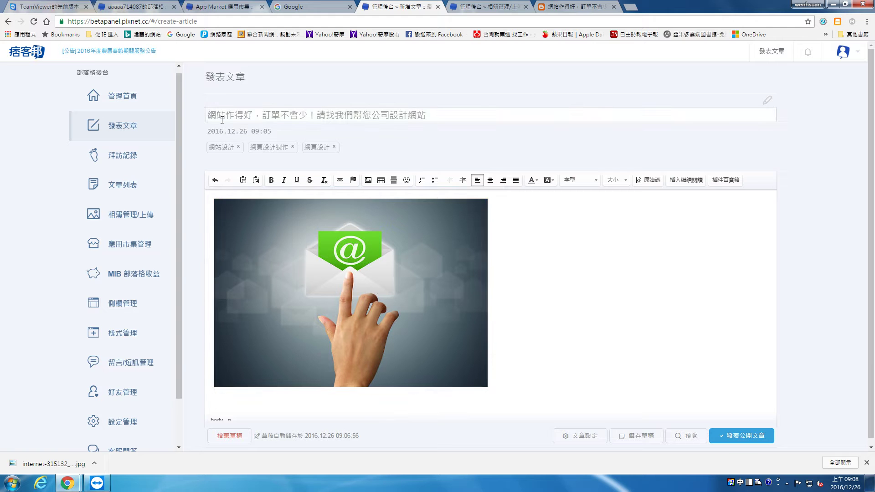
left_click(486, 6)
left_click(582, 6)
scroll(223, 239, "down", 3)
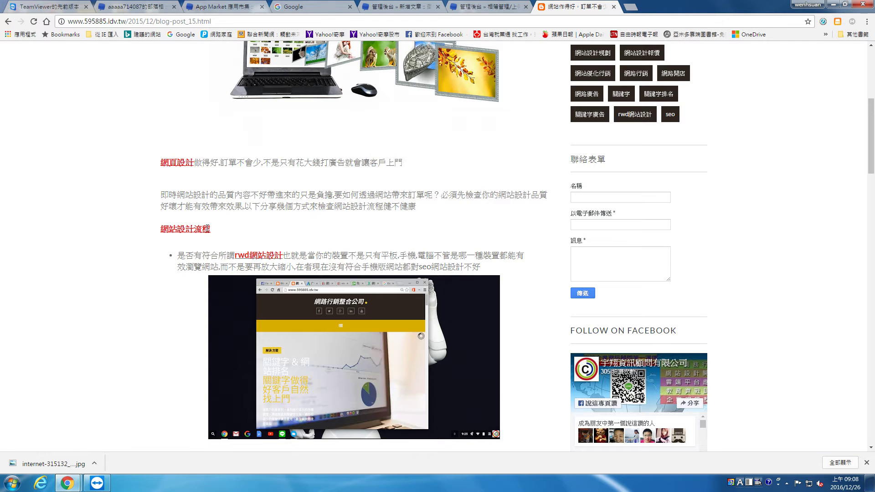
left_click_drag(164, 164, 436, 250)
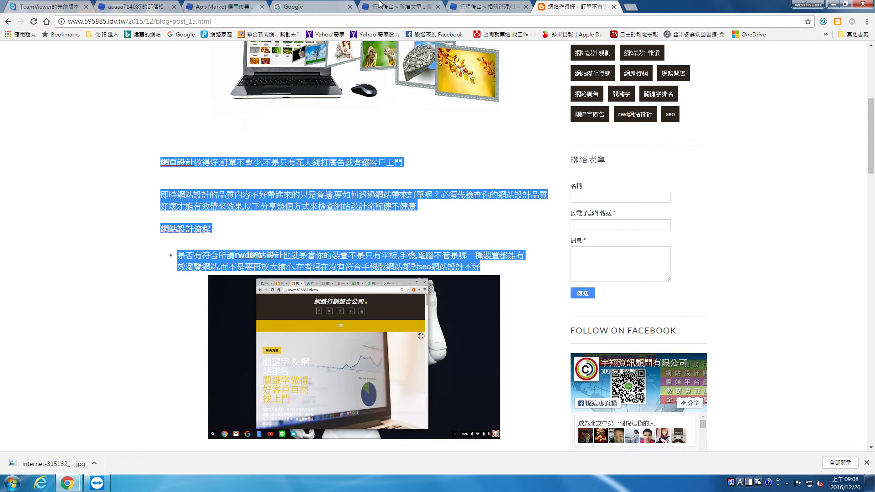
Paste the copied text into the article body through the 貼上 dialog and confirm.
left_click(388, 6)
right_click(256, 401)
left_click(274, 407)
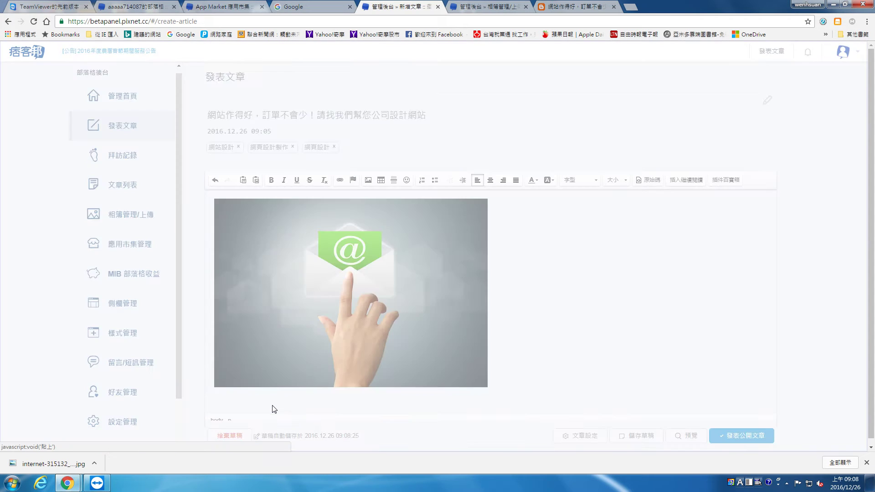
right_click(446, 259)
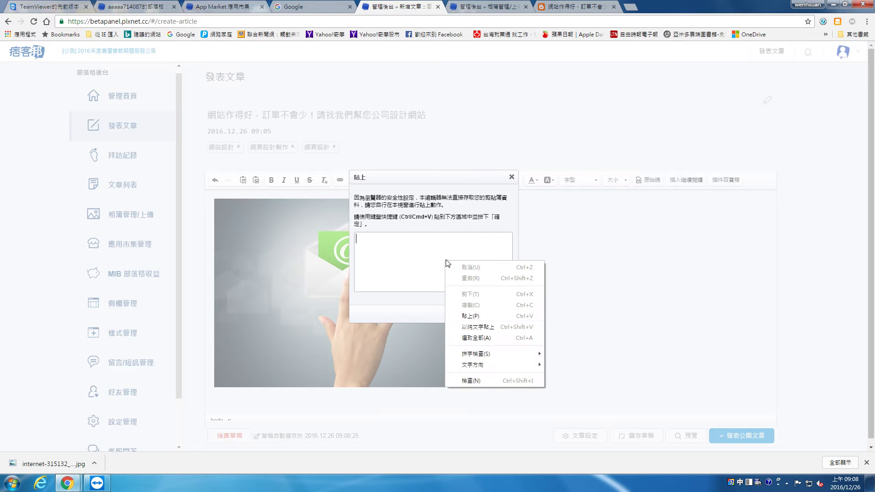
left_click(470, 317)
left_click(473, 314)
End the bullet list after rwd網站設計 and start a plain paragraph.
scroll(506, 320, "down", 5)
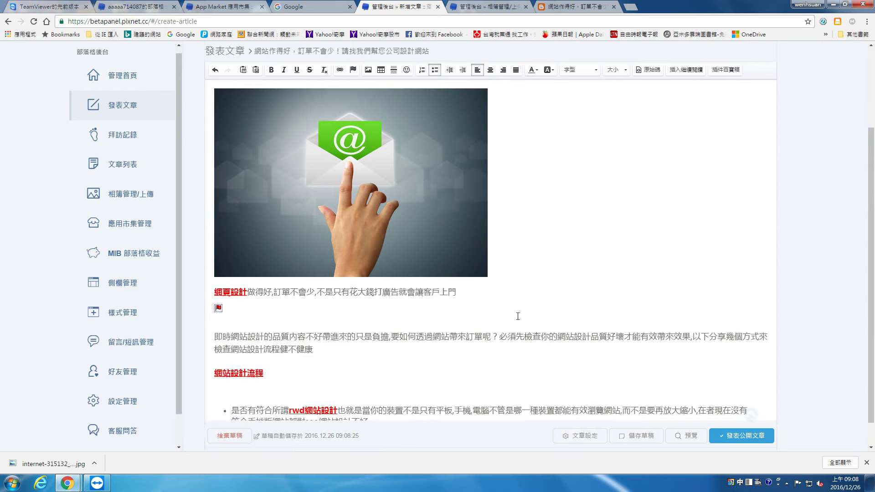
key("Return")
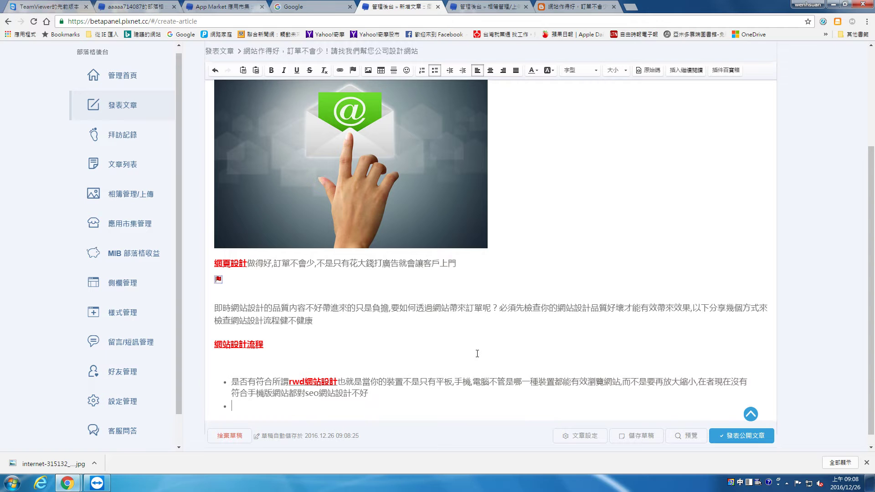
key("BackSpace")
key("Return")
key("Return")
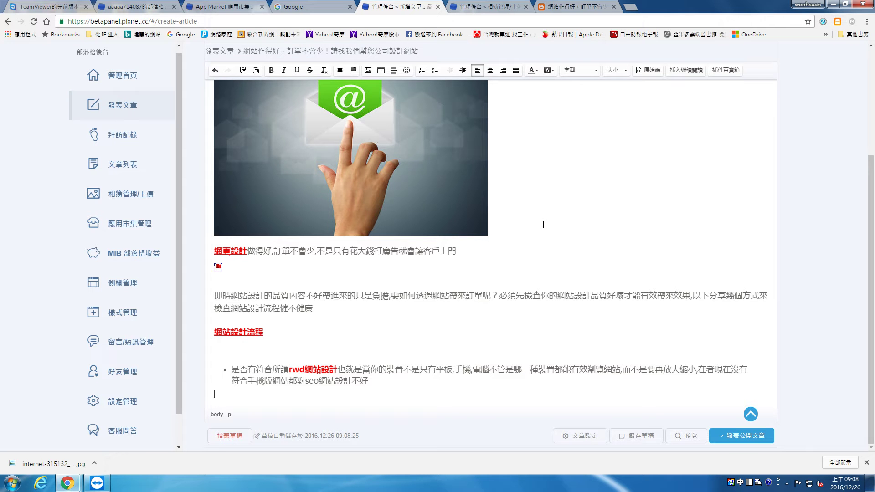
scroll(358, 291, "up", 3)
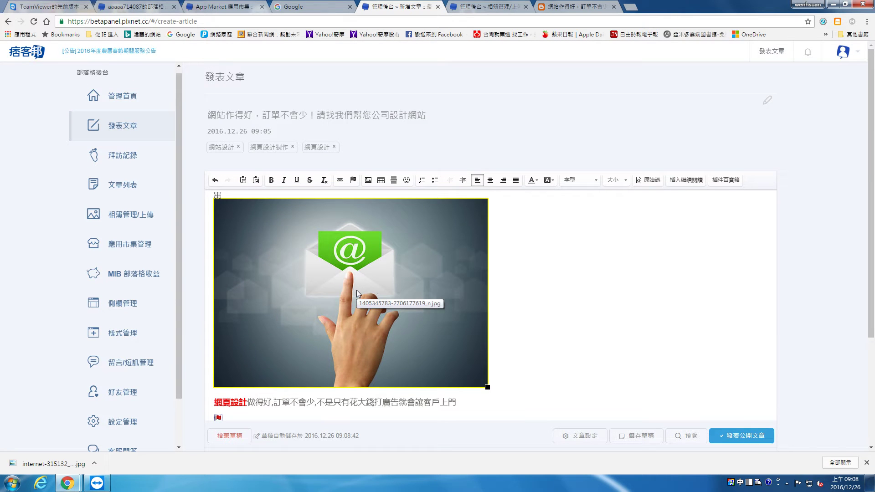
scroll(356, 286, "down", 3)
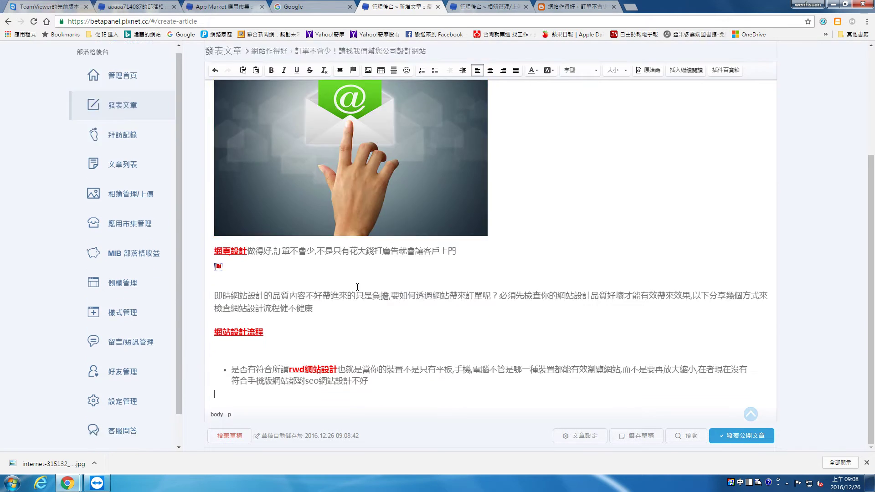
left_click(368, 74)
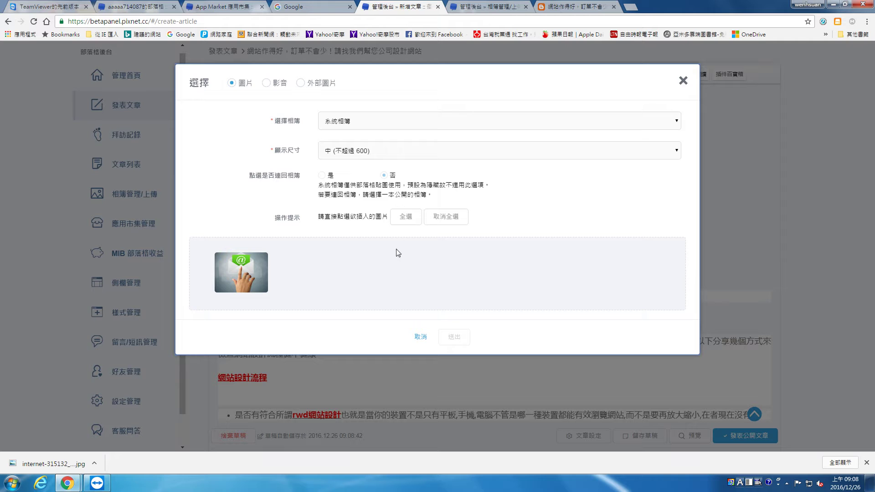
Check the 系統相簿 thumbnails and the picker's 外部圖片 and 影音 options.
left_click(417, 121)
left_click(417, 121)
left_click(326, 267)
left_click(243, 279)
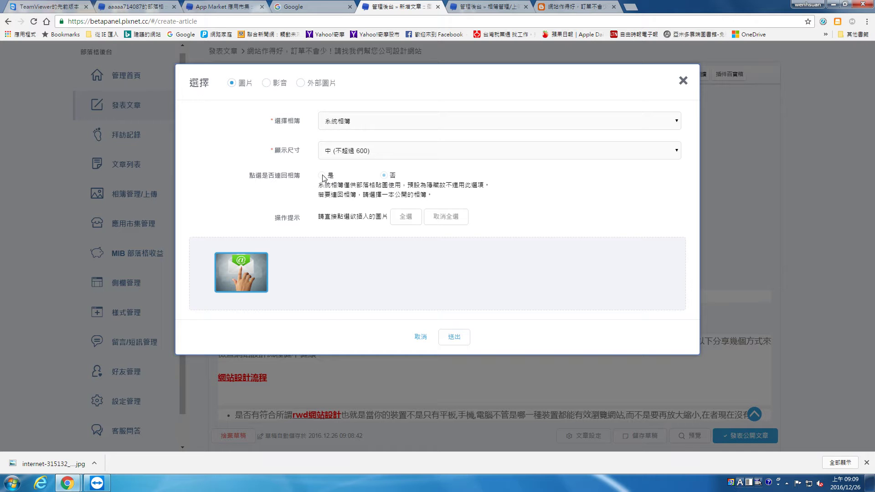
left_click(315, 84)
left_click(264, 85)
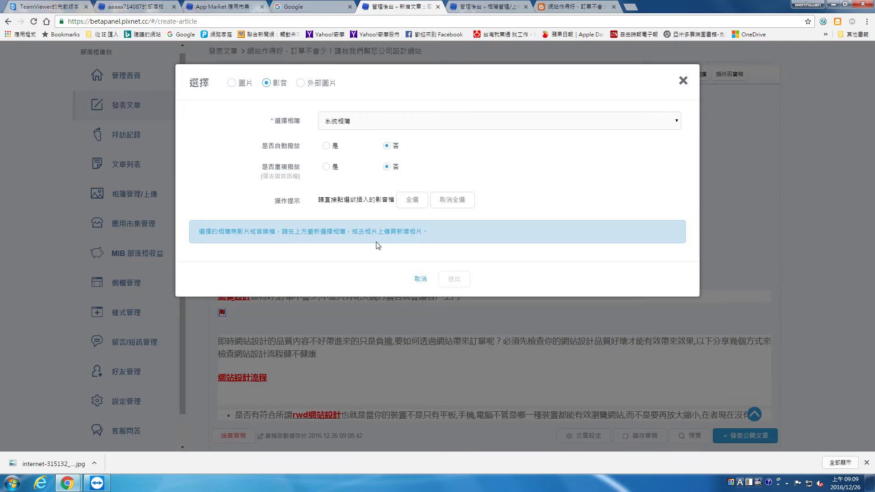
Open the 系統相簿 相片上傳頁 in a new tab from the picker.
left_click(391, 233)
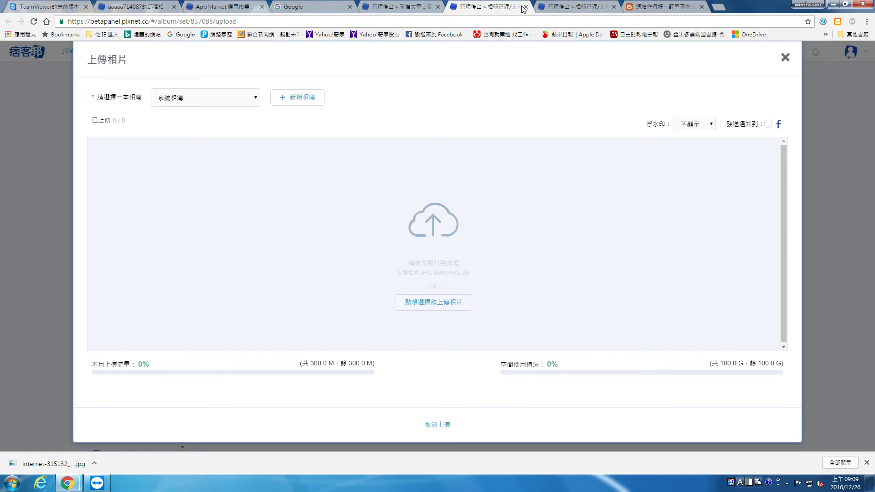
left_click(525, 7)
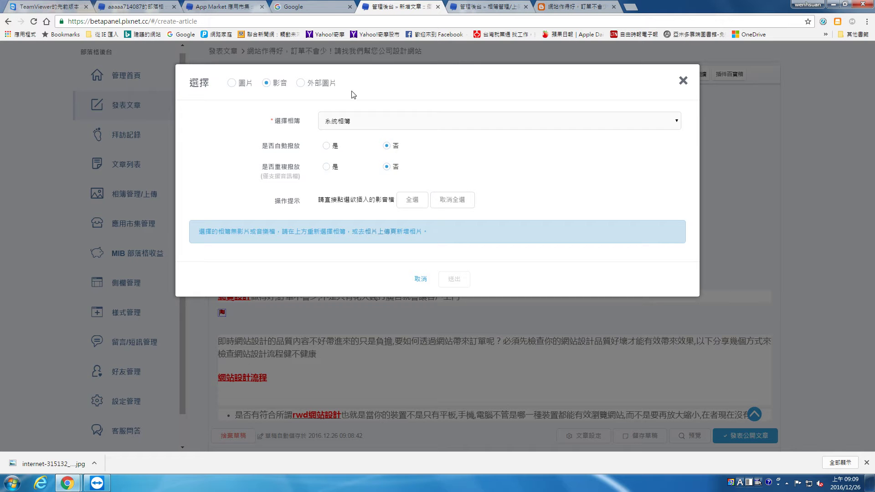
left_click(251, 86)
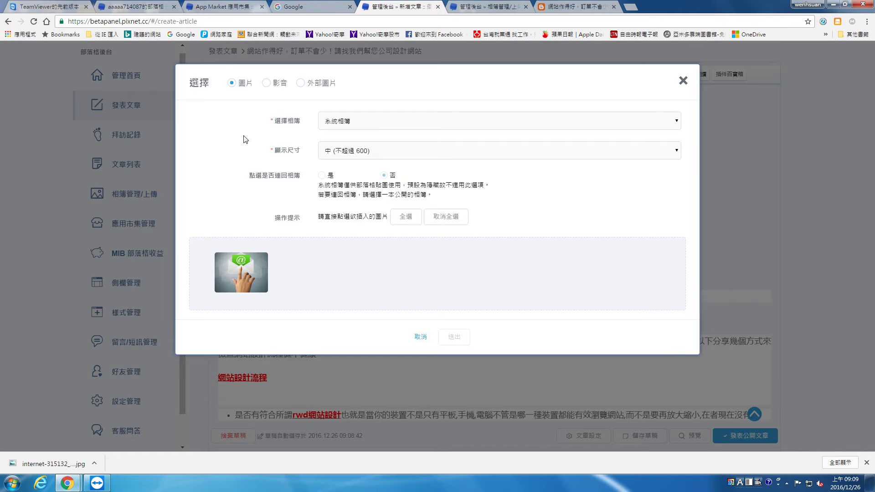
left_click(275, 88)
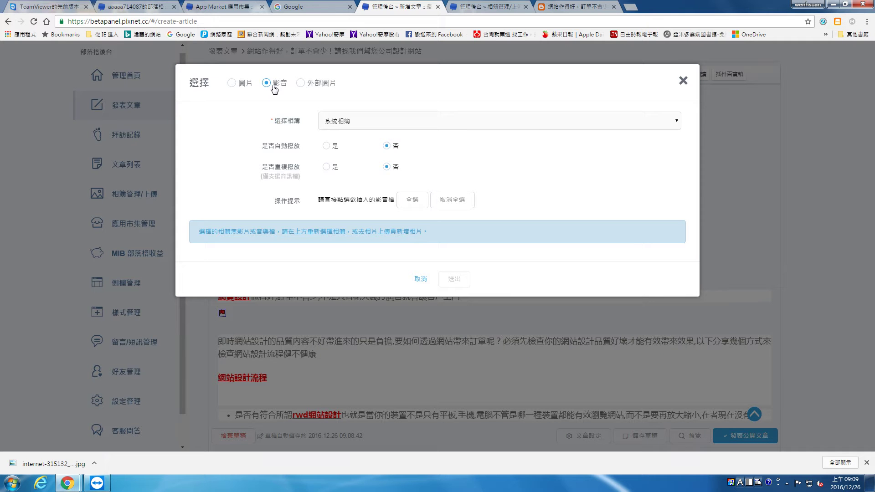
left_click(392, 235)
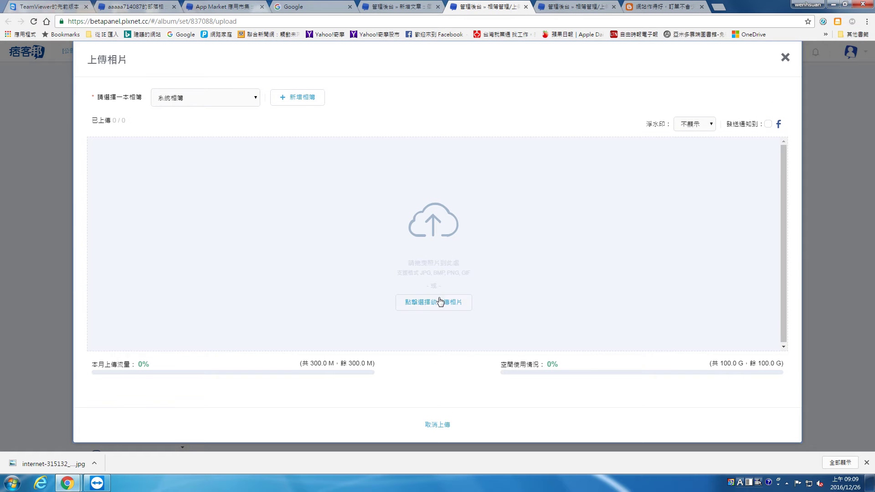
Upload startup-593327_1920.jpg to the 系統相簿 album.
left_click(441, 304)
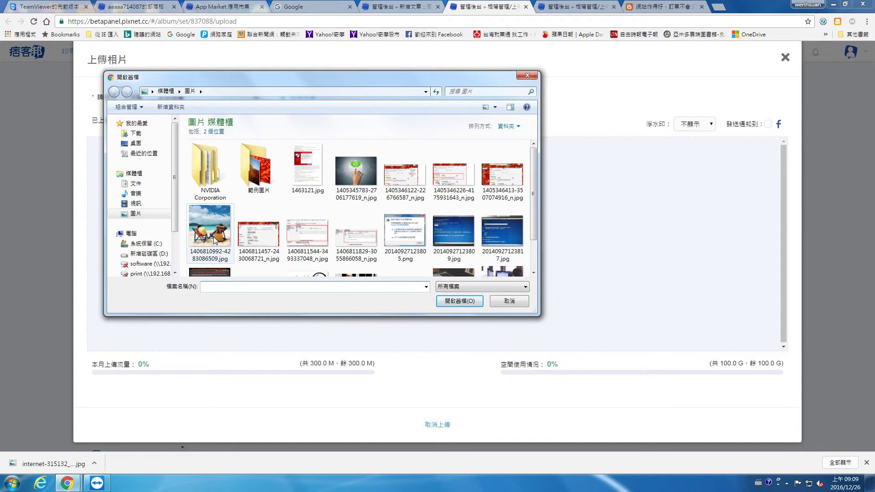
left_click(452, 272)
left_click(457, 301)
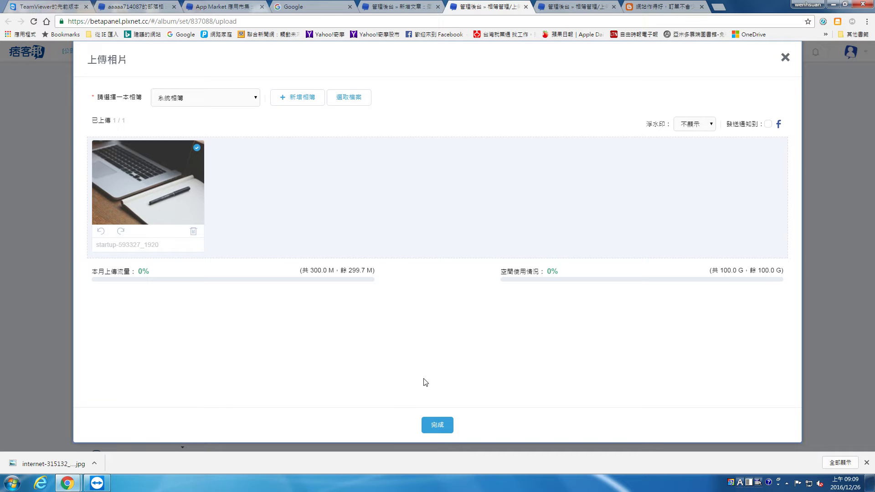
left_click(436, 424)
left_click(383, 313)
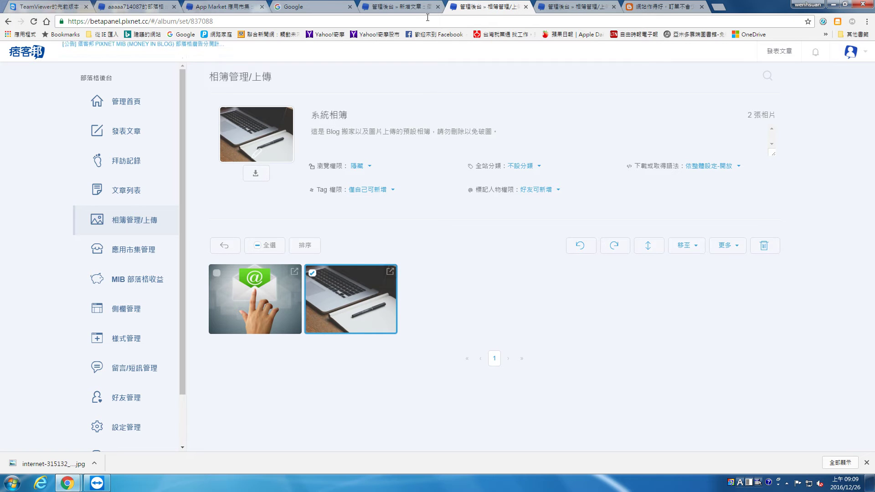
Insert the laptop photo startup-593327_1920 into the article below the bullet list.
left_click(380, 5)
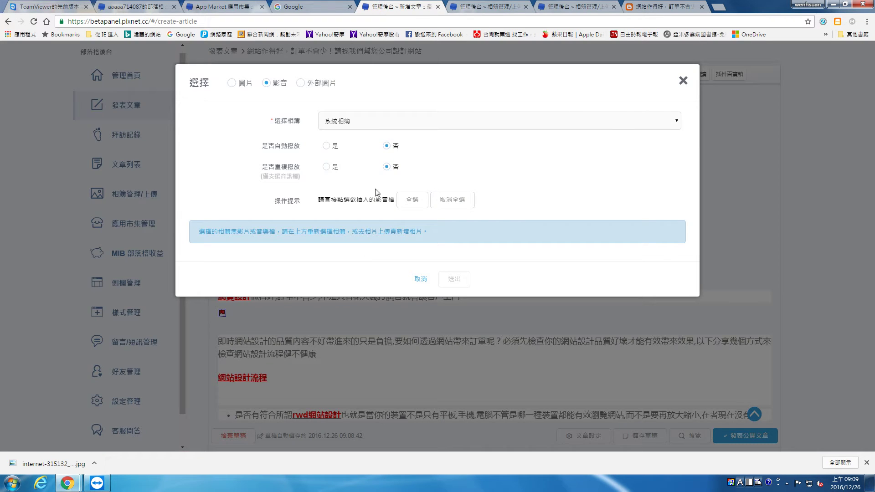
left_click(255, 83)
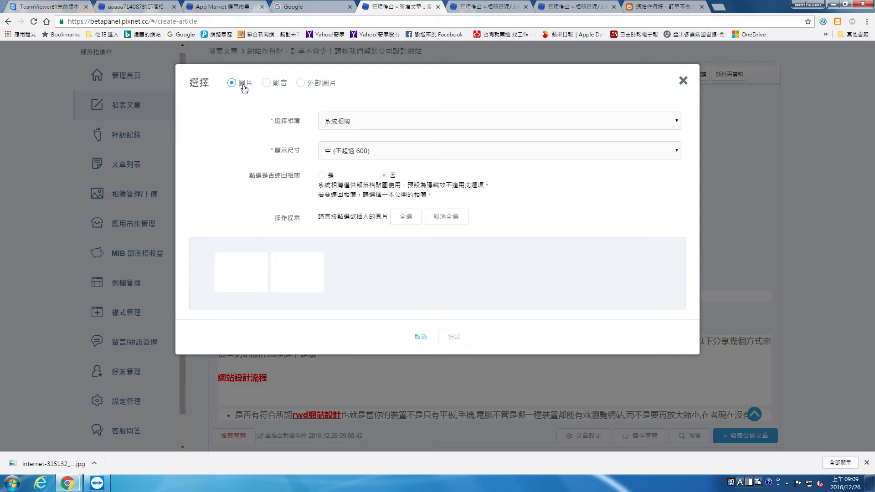
left_click(290, 277)
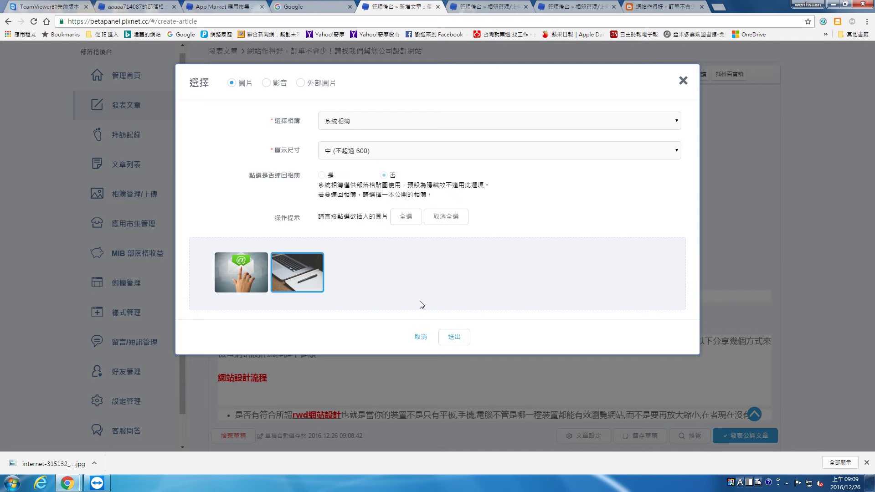
left_click(454, 336)
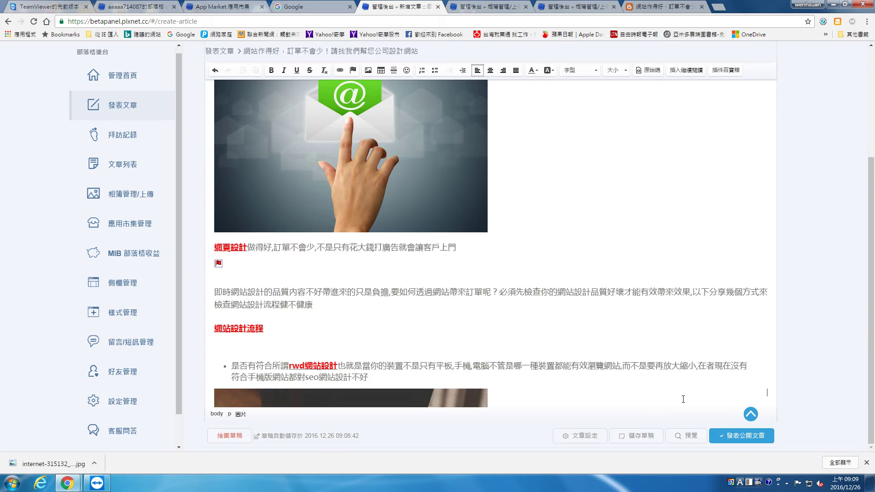
Scroll through the article and review the image caption and intro paragraph.
scroll(687, 379, "down", 4)
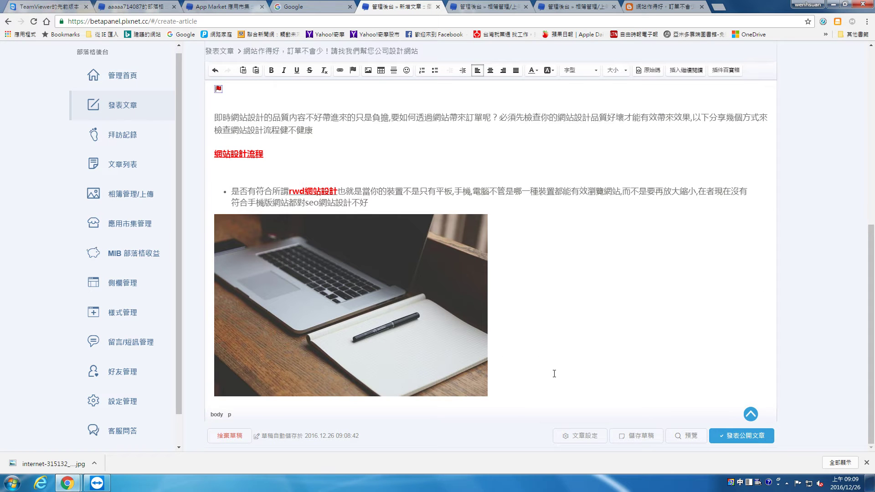
scroll(555, 373, "up", 3)
scroll(557, 372, "down", 3)
scroll(560, 370, "up", 3)
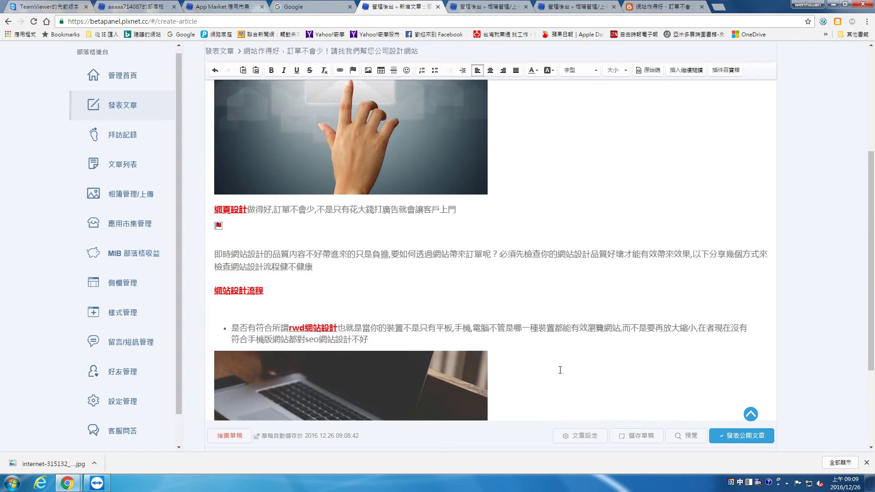
scroll(560, 370, "up", 5)
scroll(590, 270, "down", 8)
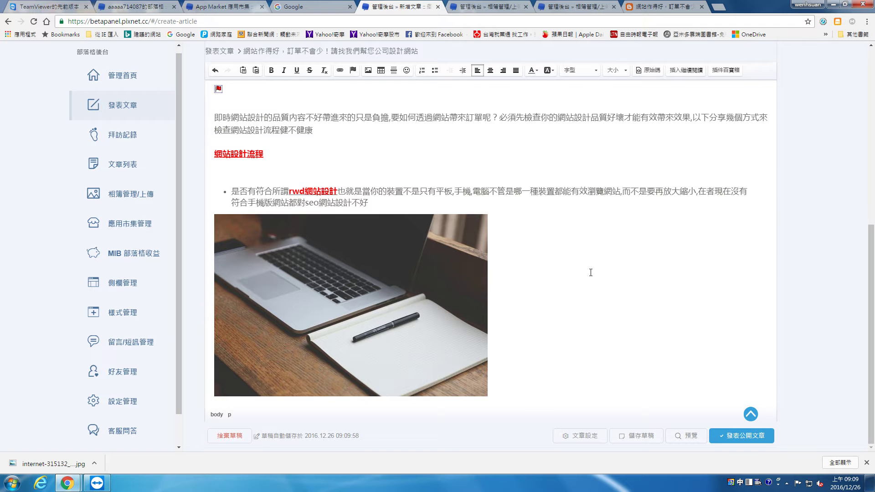
scroll(590, 273, "up", 5)
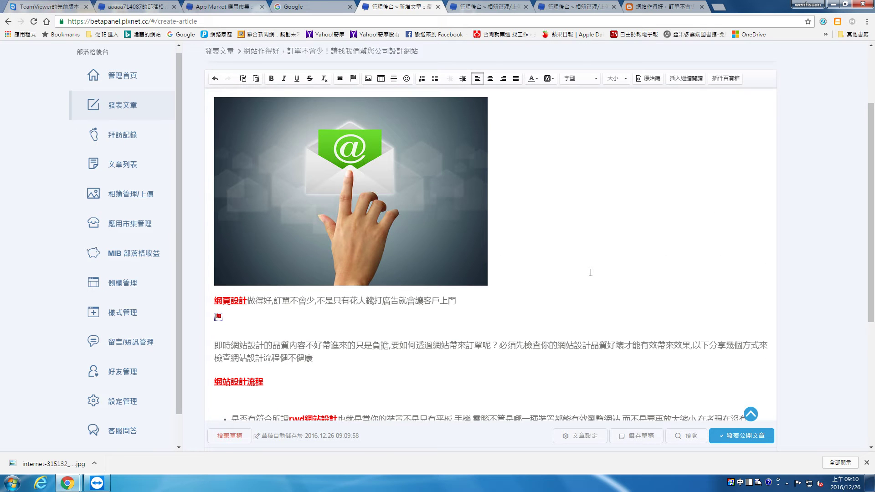
scroll(591, 273, "down", 5)
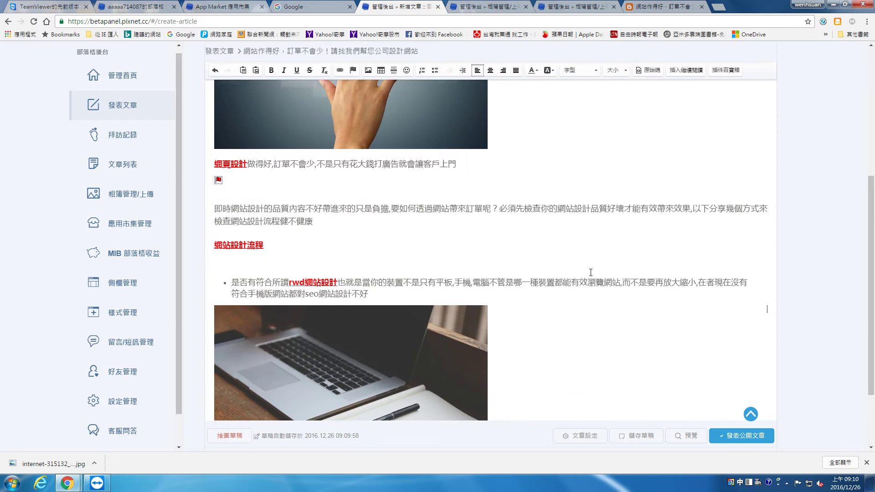
scroll(591, 273, "up", 8)
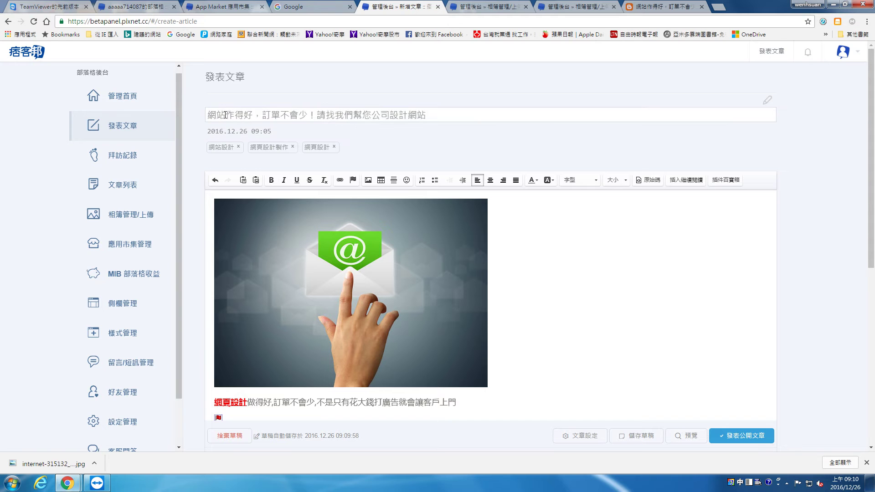
scroll(226, 271, "down", 3)
left_click_drag(218, 263, 318, 237)
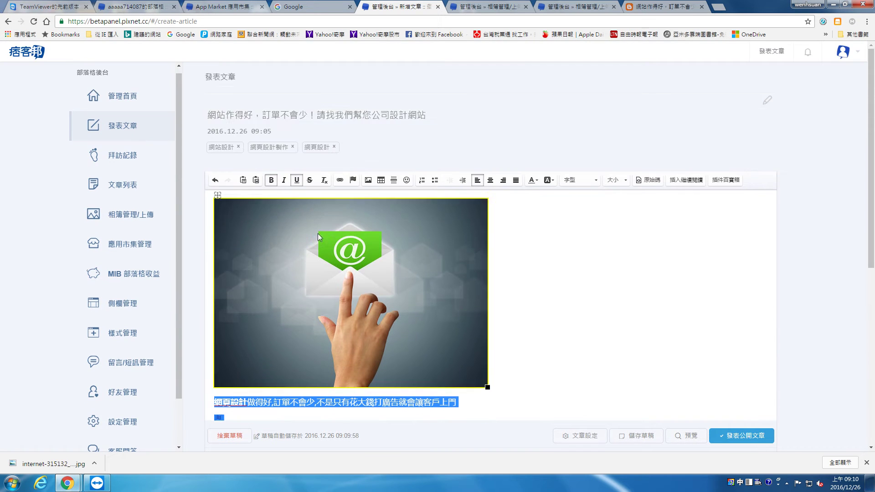
left_click_drag(243, 113, 223, 233)
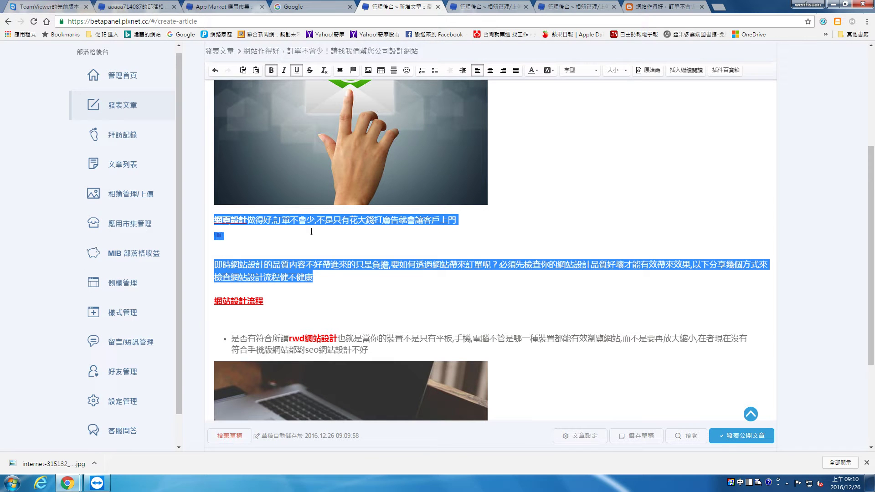
left_click(458, 351)
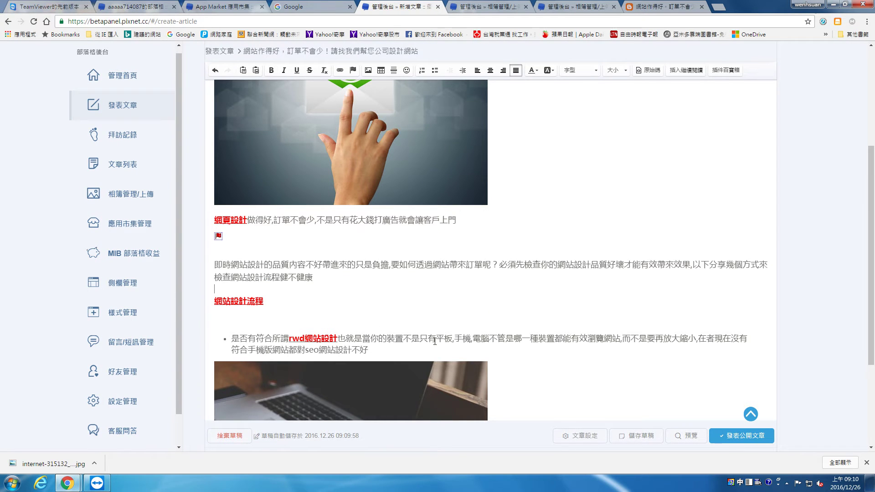
Review the bullet text and the laptop image further down the article.
scroll(428, 341, "down", 3)
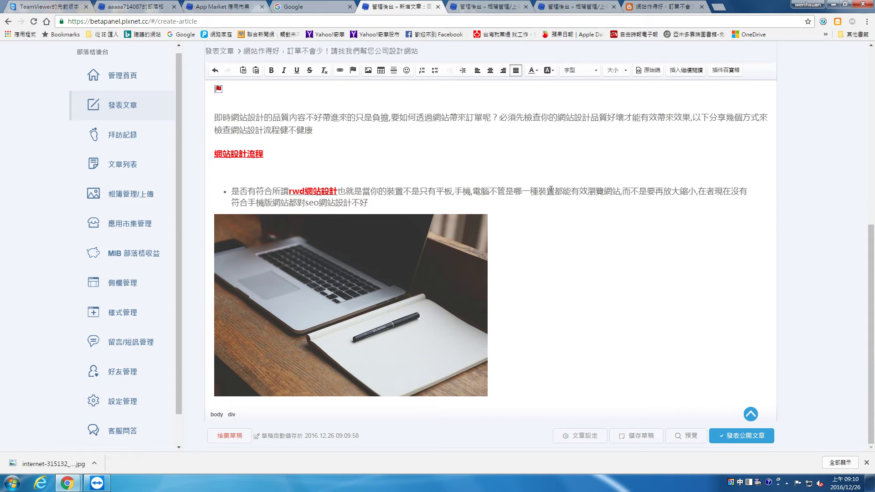
left_click_drag(637, 188, 695, 199)
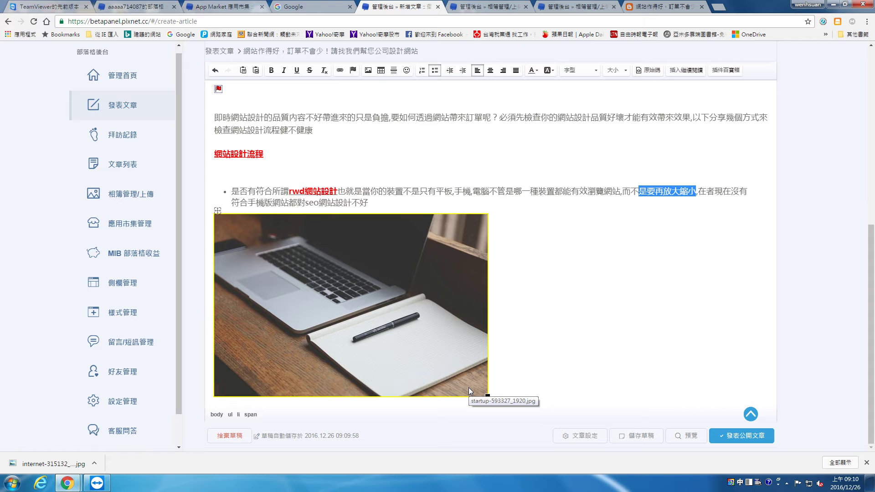
left_click(534, 255)
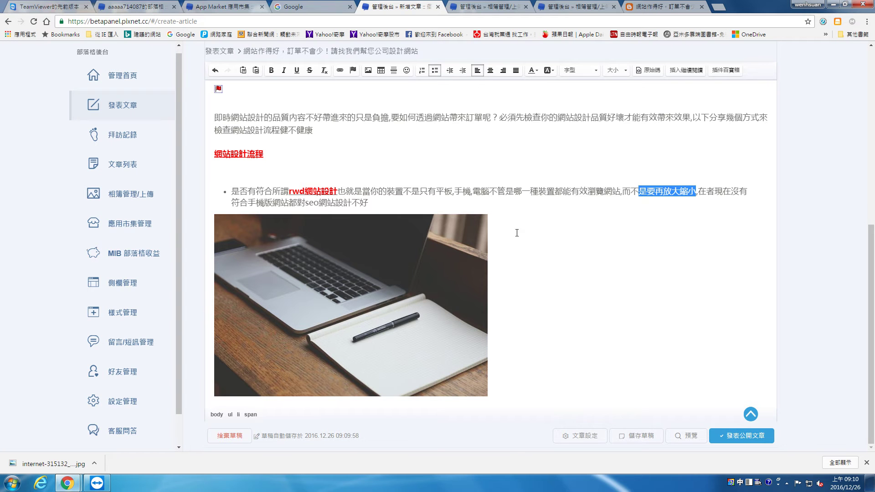
scroll(501, 214, "up", 4)
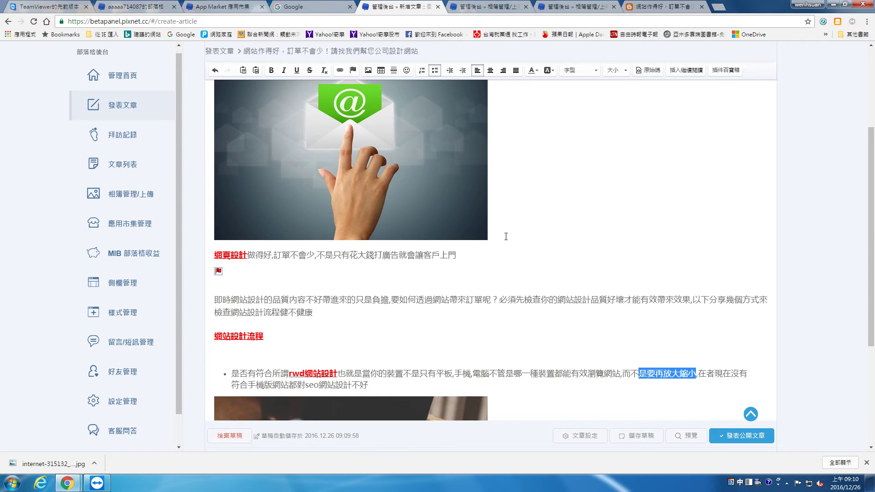
scroll(507, 237, "down", 4)
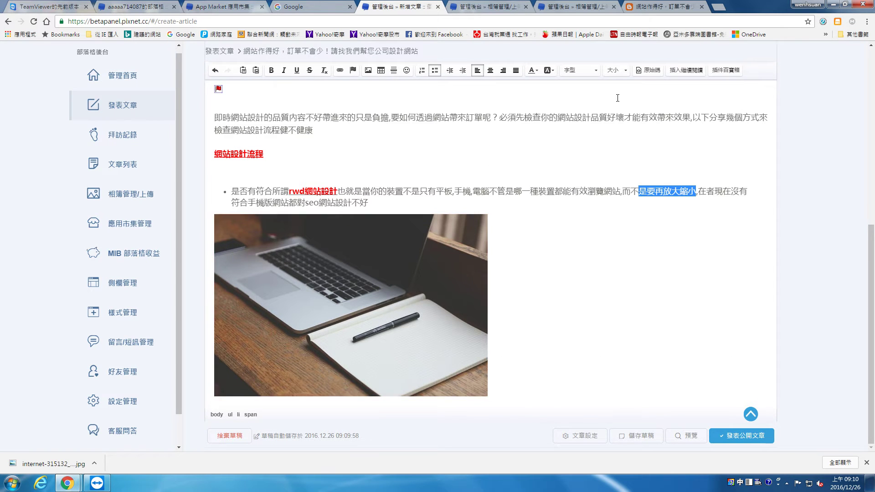
From the post's 文章設定, start a new category via 個人分類's + 新增分類.
left_click(587, 436)
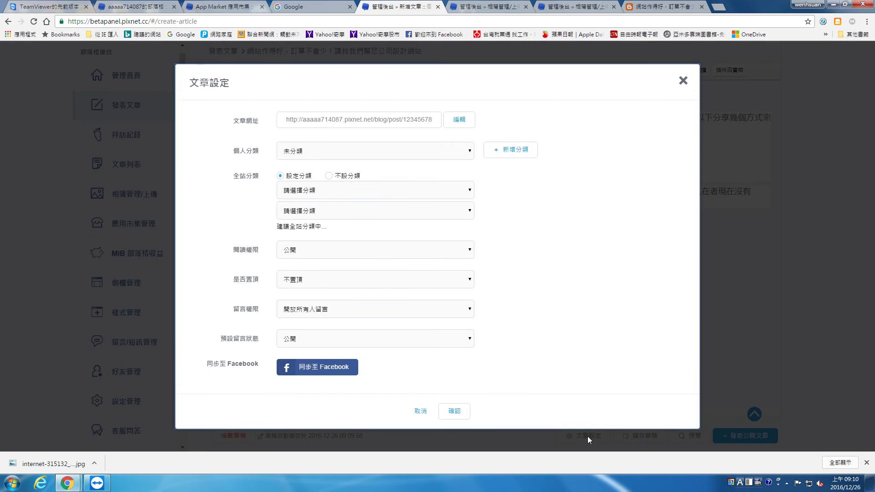
left_click(385, 149)
left_click(388, 149)
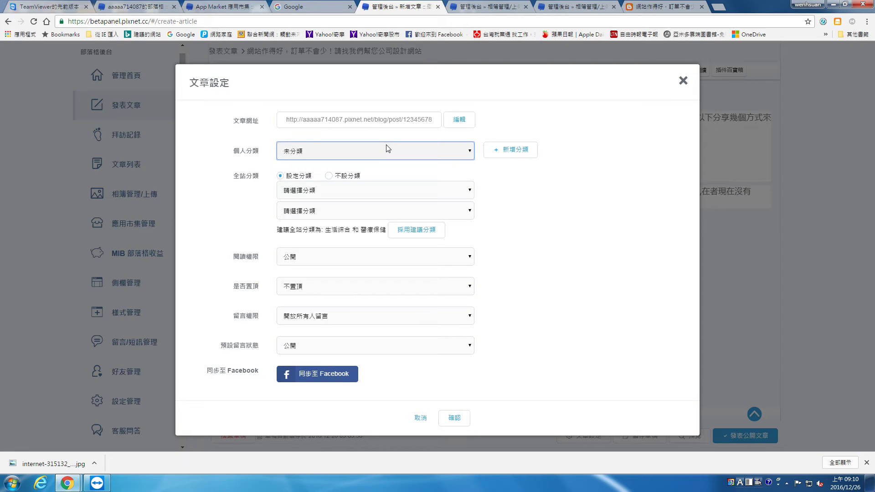
left_click(512, 150)
Name the new category 網頁設計, map it to site-wide category 數位生活, and submit.
left_click(399, 122)
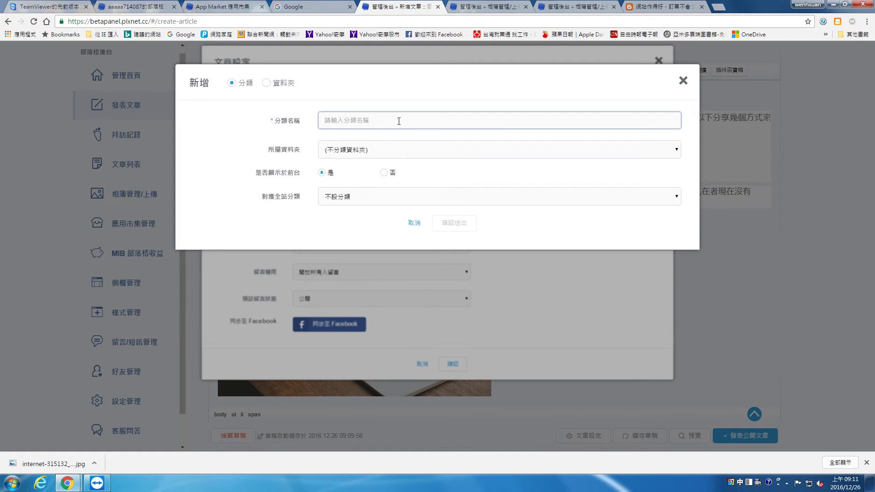
type("忘")
key("BackSpace")
type("網頁設計")
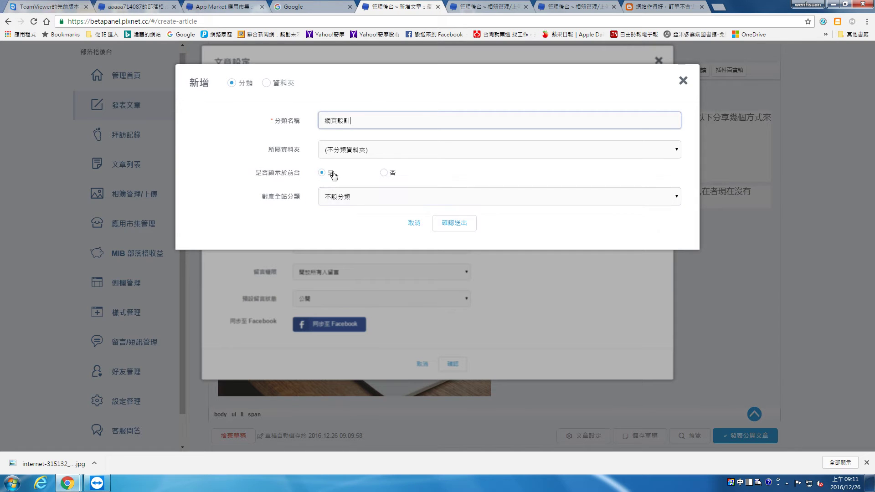
left_click(366, 203)
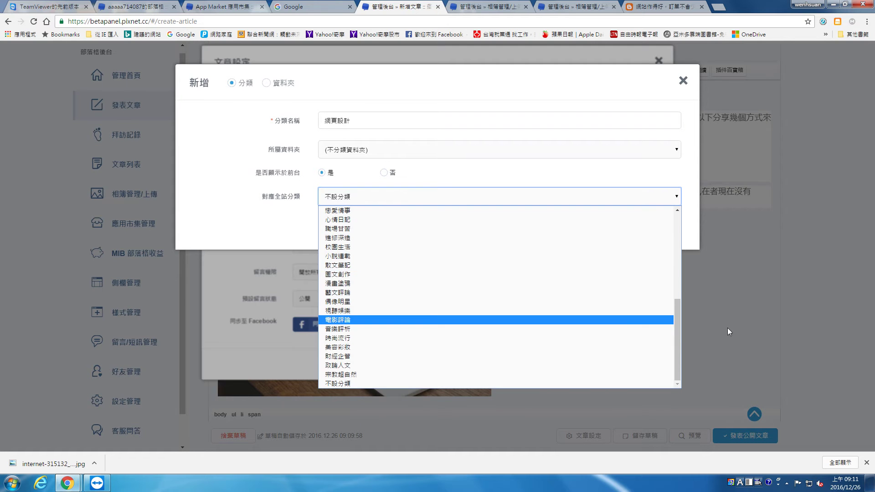
left_click_drag(682, 322, 673, 294)
left_click(671, 302)
left_click(659, 200)
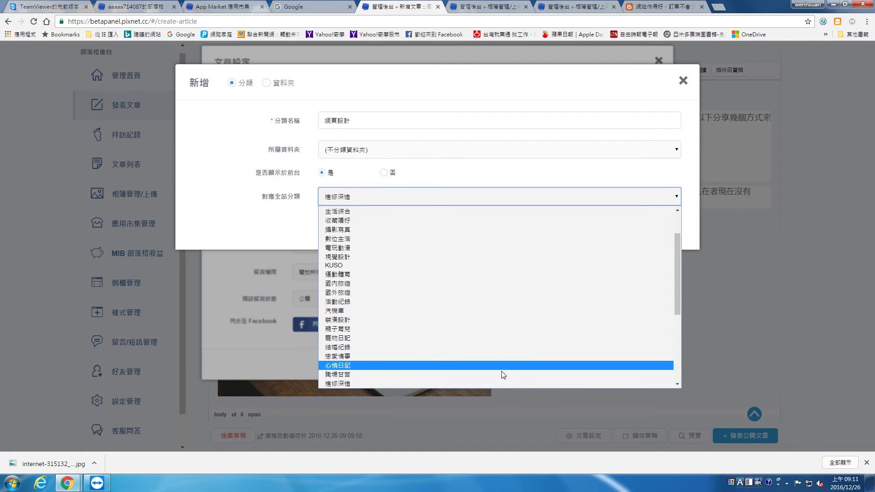
left_click_drag(681, 286, 688, 237)
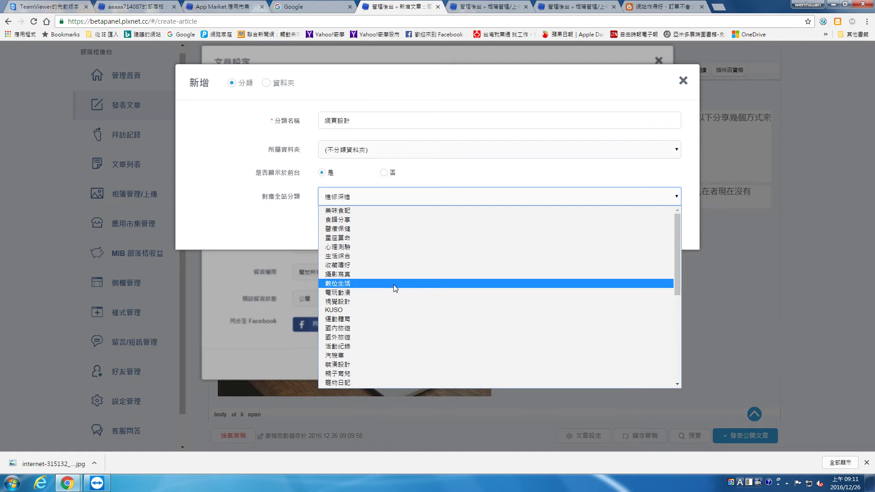
left_click(406, 282)
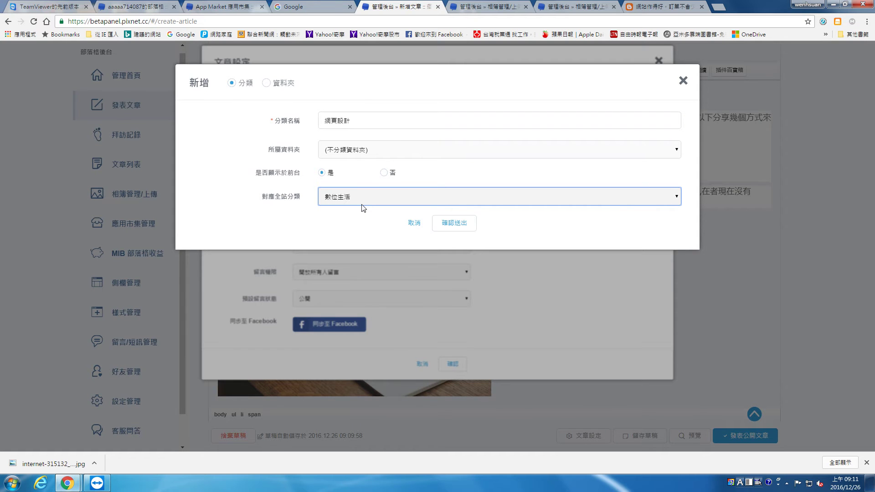
left_click(455, 228)
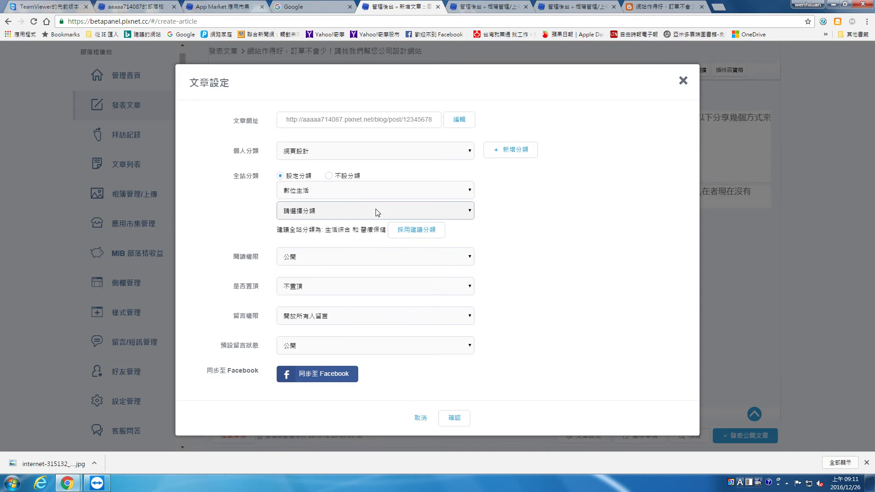
Keep the post public and unpinned, leaving the second category unchanged.
left_click(348, 211)
left_click(346, 210)
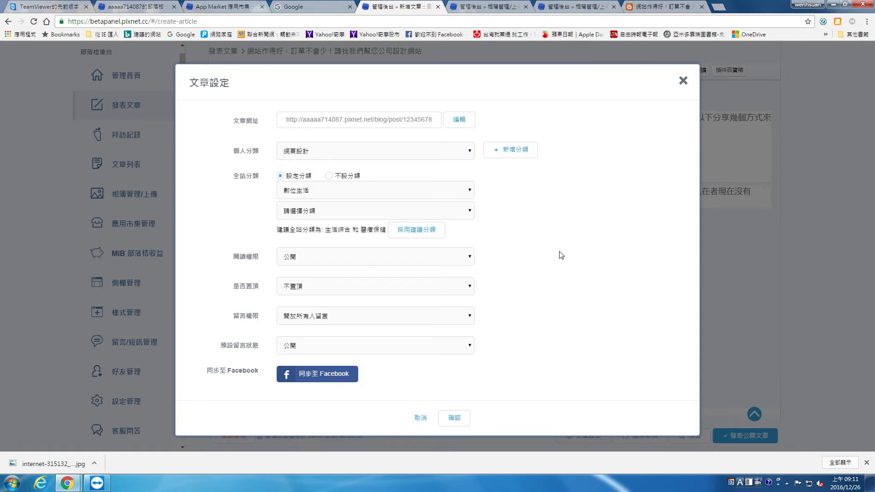
left_click(363, 258)
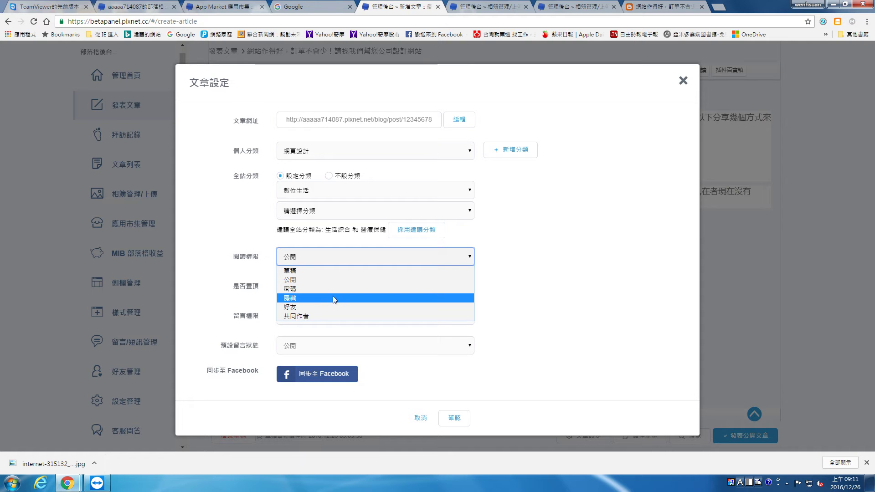
left_click(292, 279)
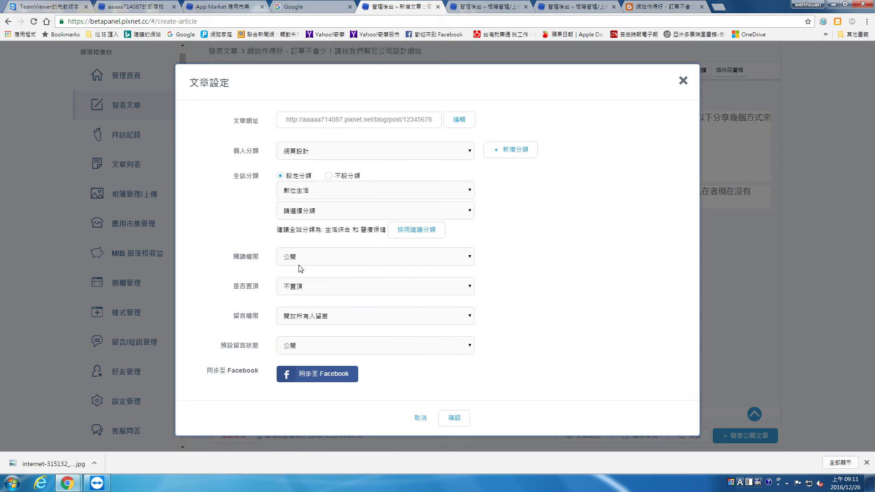
left_click(313, 289)
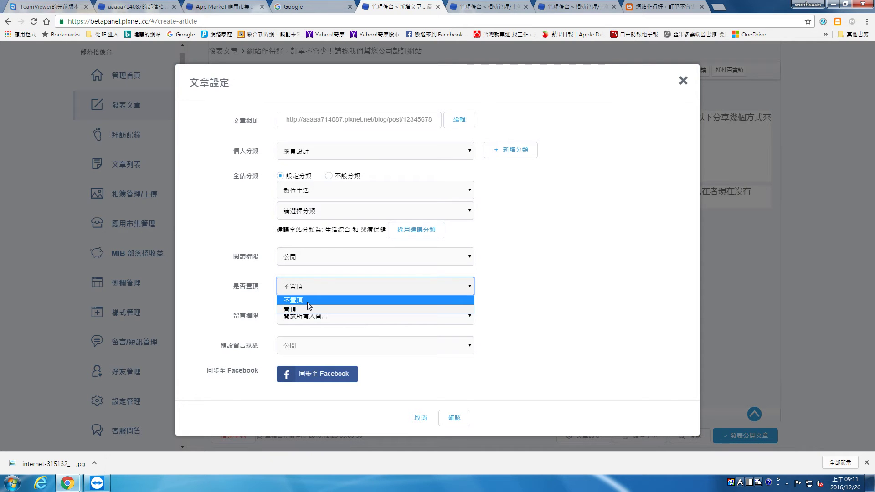
left_click(307, 303)
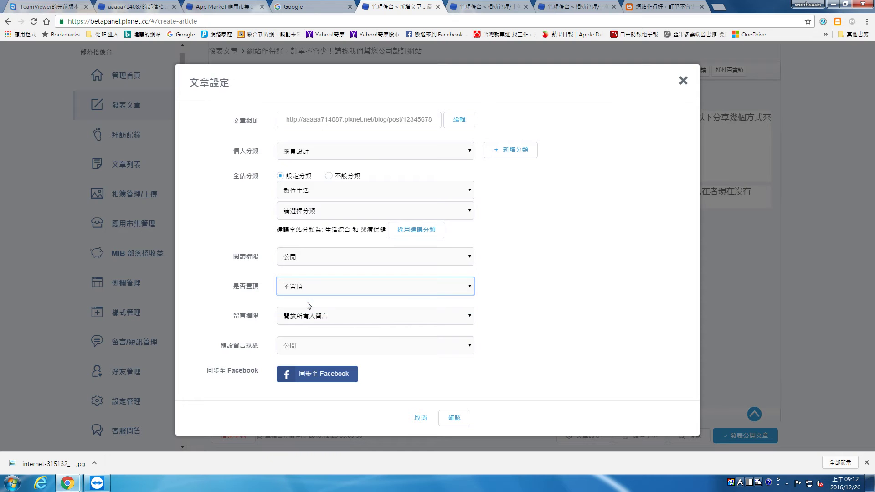
Allow comments from everyone, save the settings, and start syncing the post to Facebook.
left_click(298, 321)
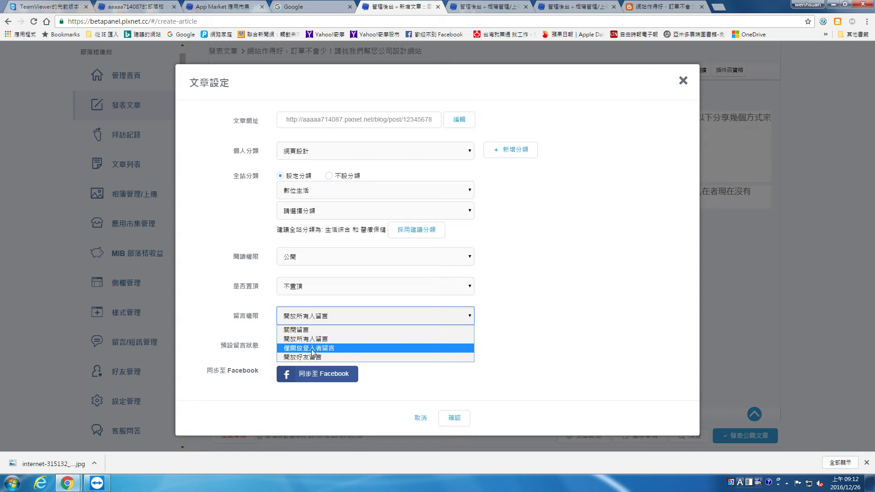
left_click(537, 346)
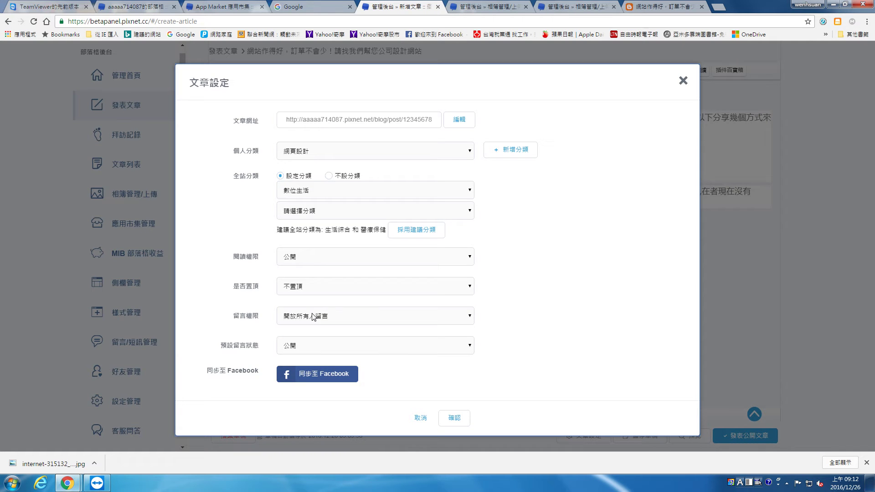
left_click(456, 418)
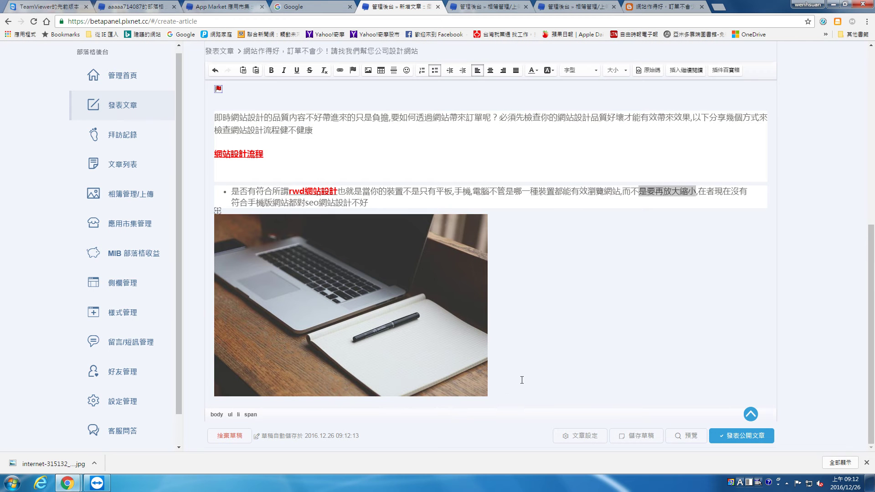
left_click(593, 437)
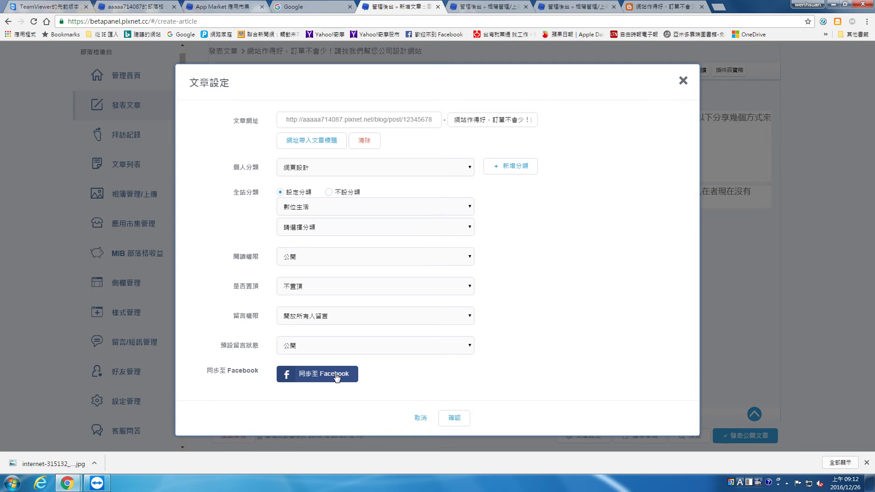
left_click(337, 376)
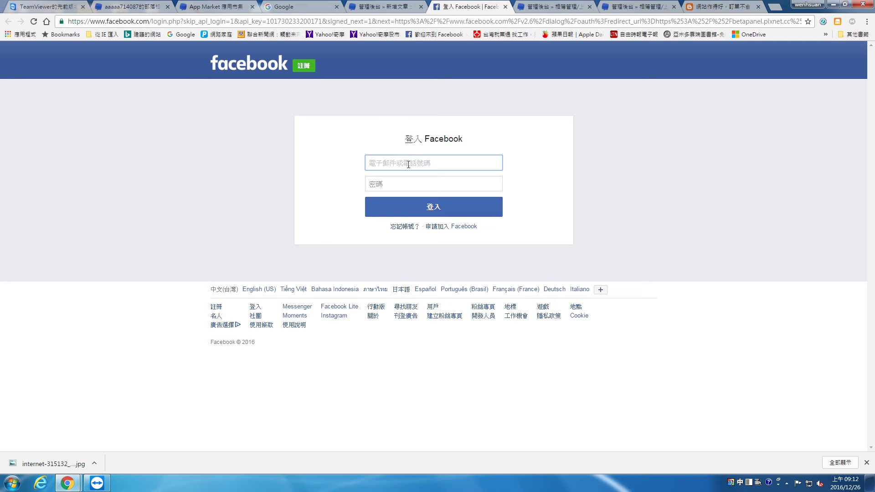
Try logging in to Facebook with the saved e-mail and account password; the password is rejected.
type("a")
key("BackSpace")
key("ctrl+space")
left_click(411, 175)
left_click(417, 182)
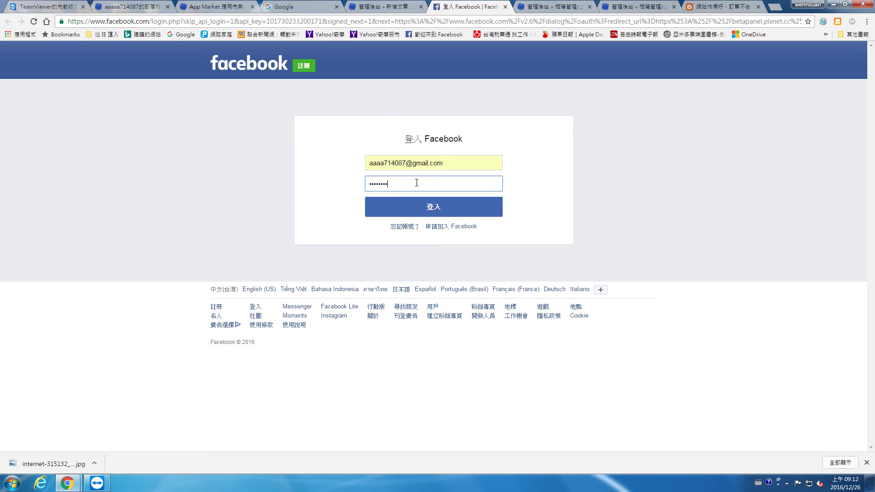
left_click(419, 204)
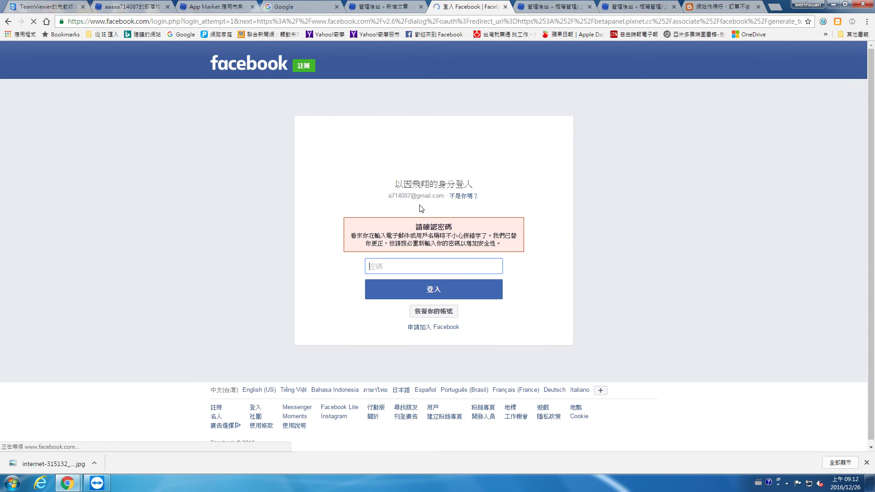
type("••")
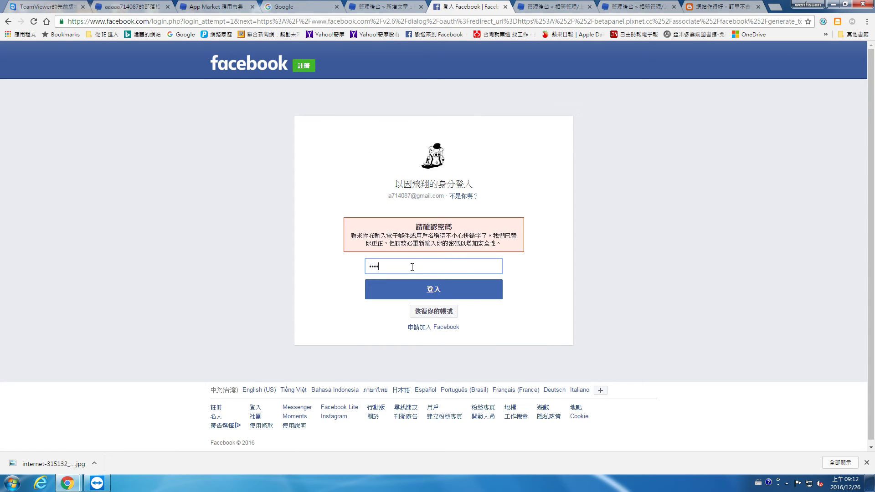
key("Return")
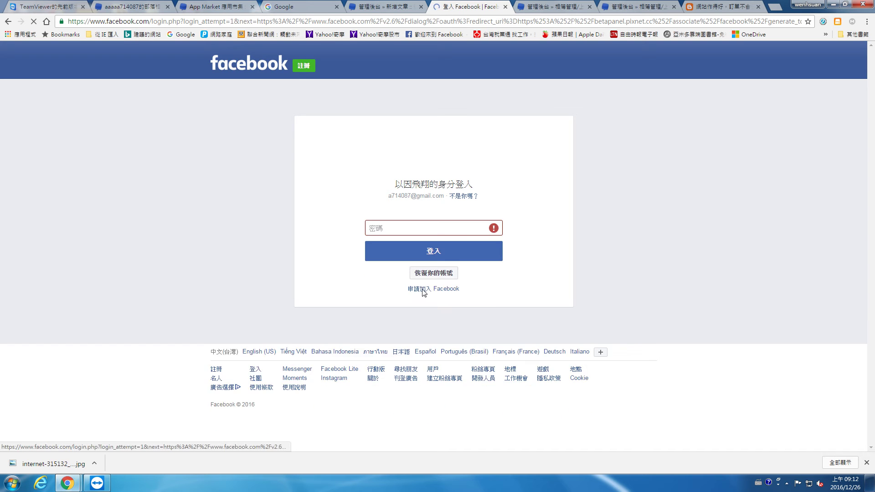
left_click(526, 155)
Return to a blank Facebook login form and sign in with the e-mail and account password.
left_click(450, 290)
left_click(7, 22)
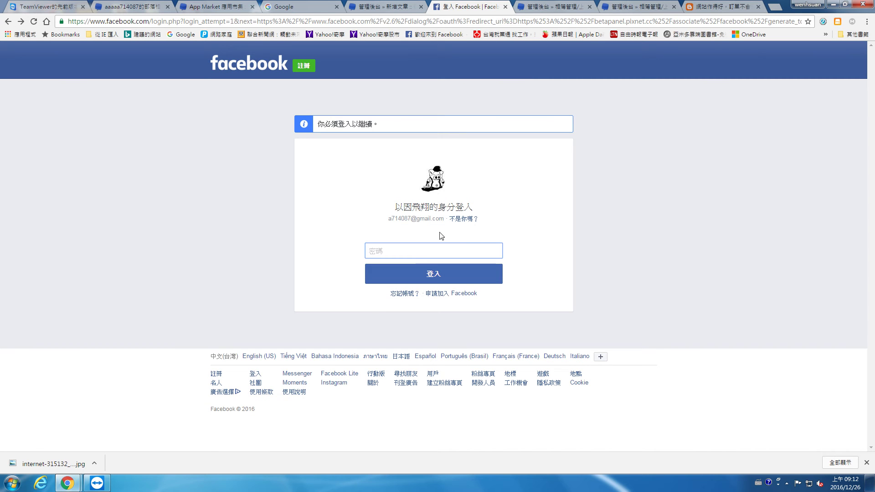
left_click(470, 220)
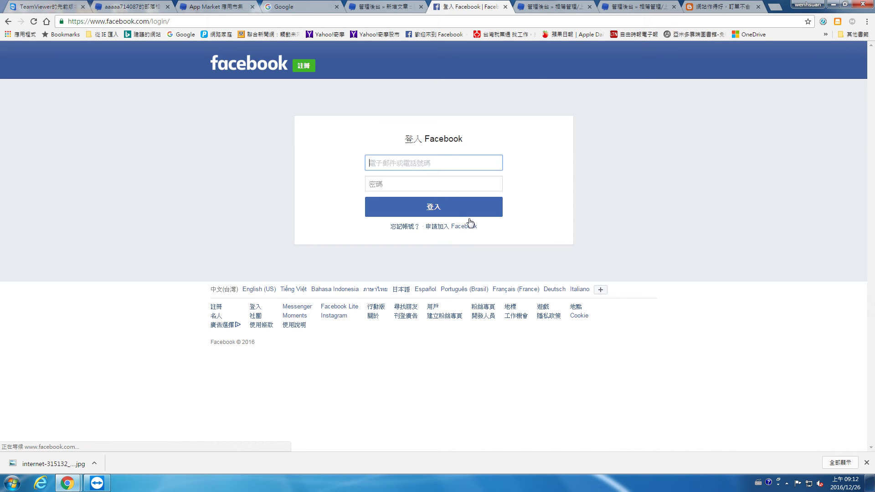
left_click(432, 163)
type("aaa")
left_click(436, 178)
left_click(437, 183)
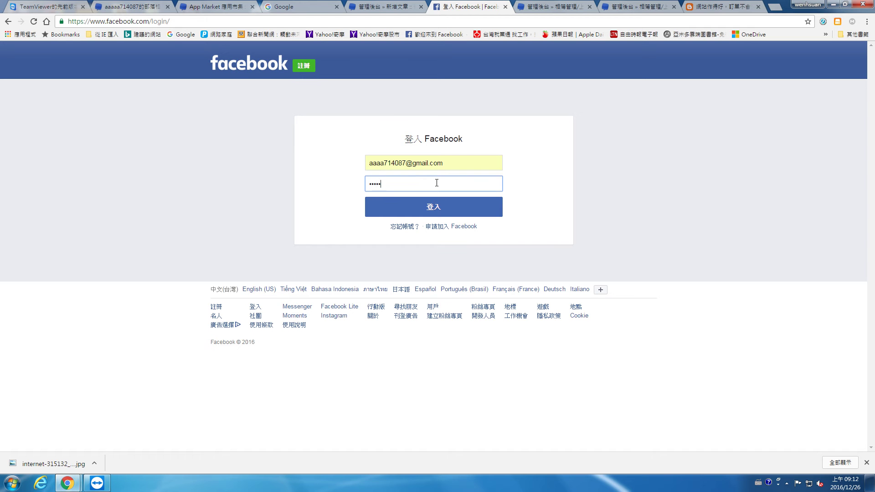
key("Return")
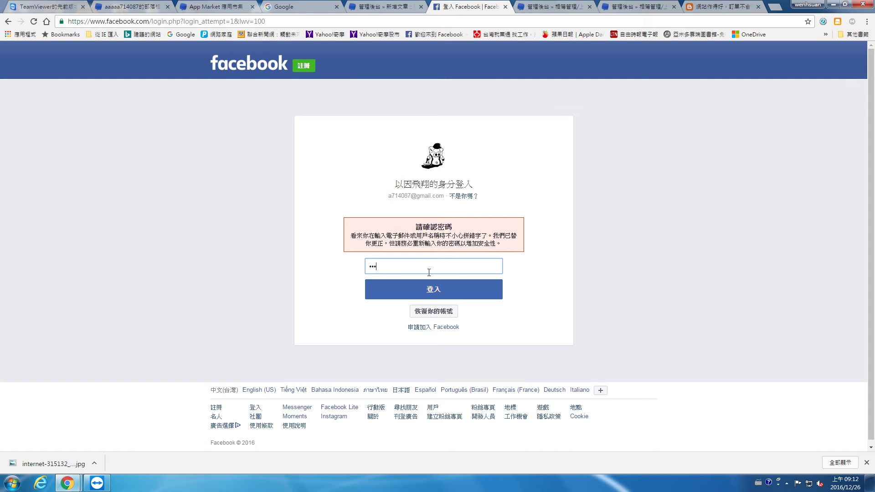
key("Return")
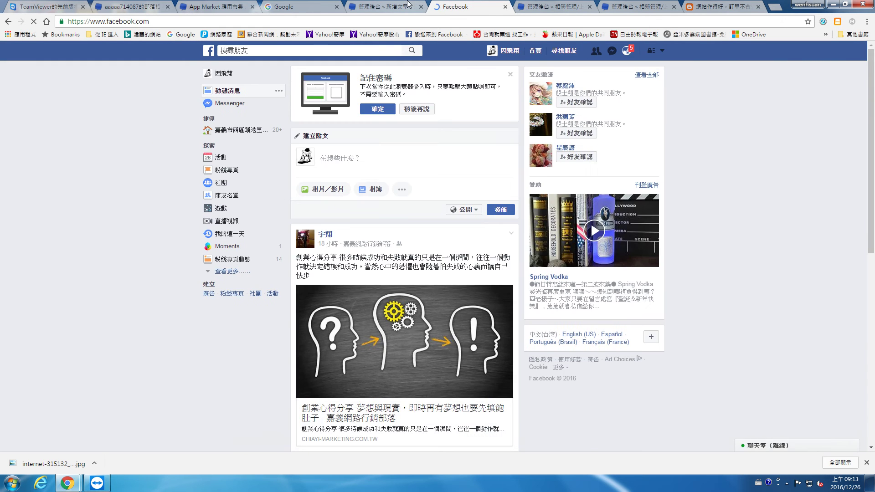
Retry the Facebook sync in PIXNET and grant it permission to manage fan pages.
left_click(405, 6)
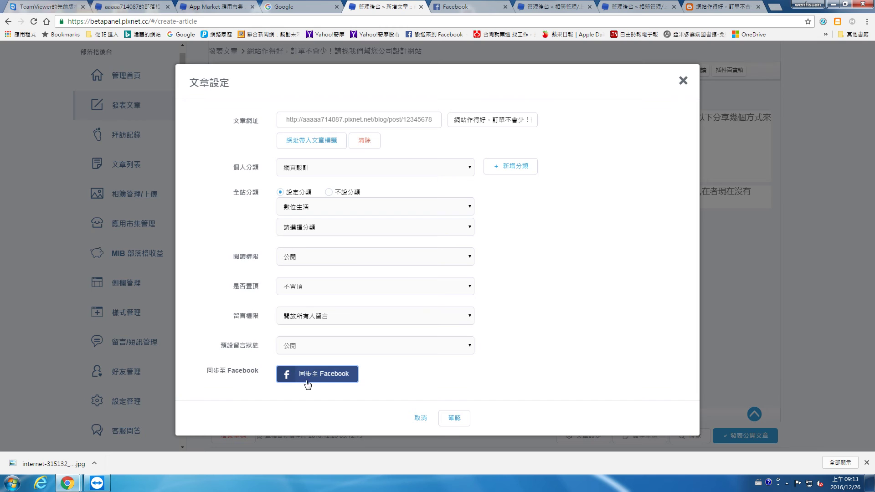
left_click(314, 374)
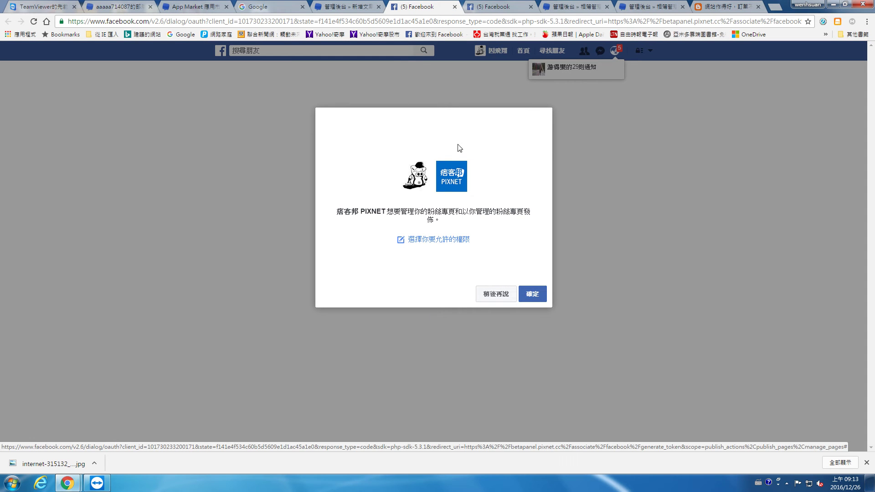
left_click(532, 297)
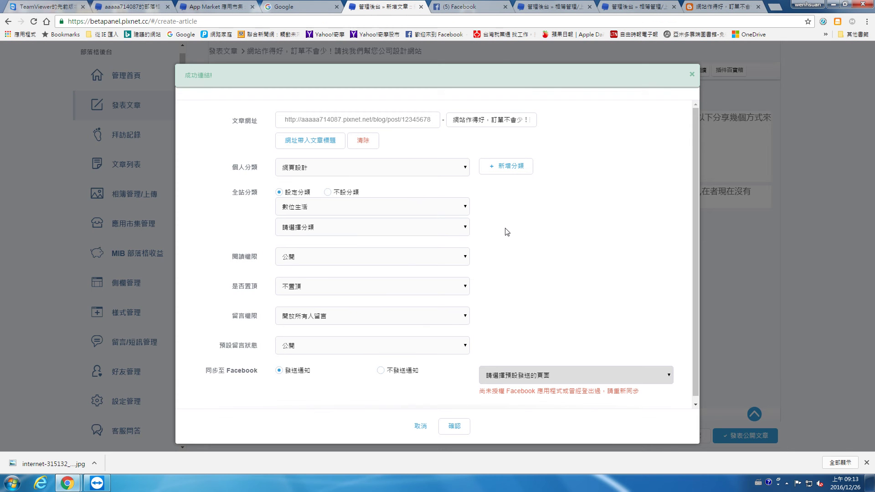
Reload the article editor and start a fresh new article.
left_click(549, 380)
scroll(573, 375, "down", 1)
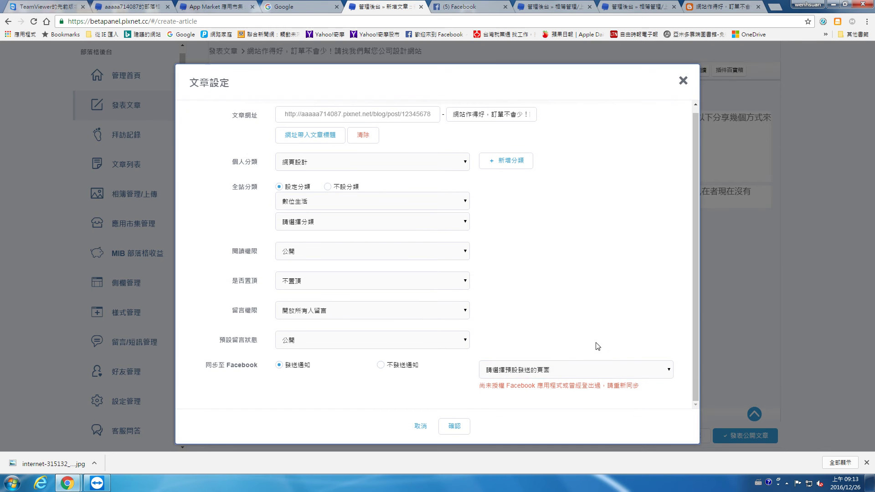
left_click(34, 21)
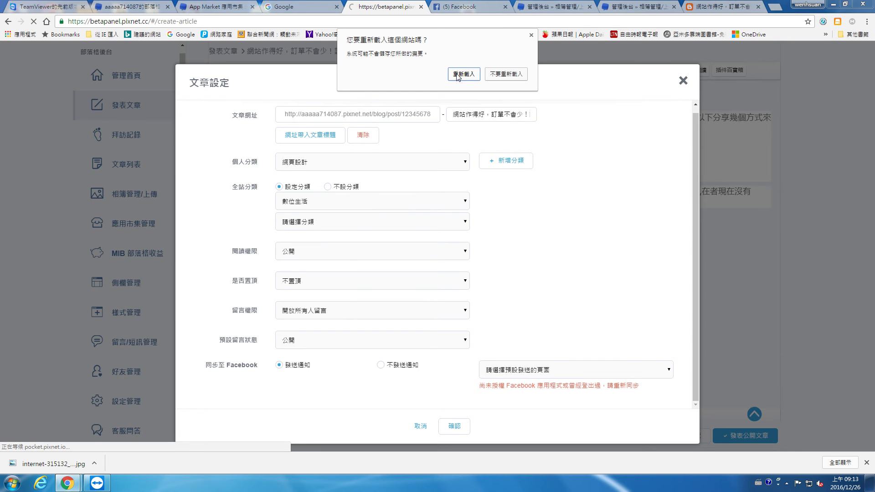
left_click(458, 75)
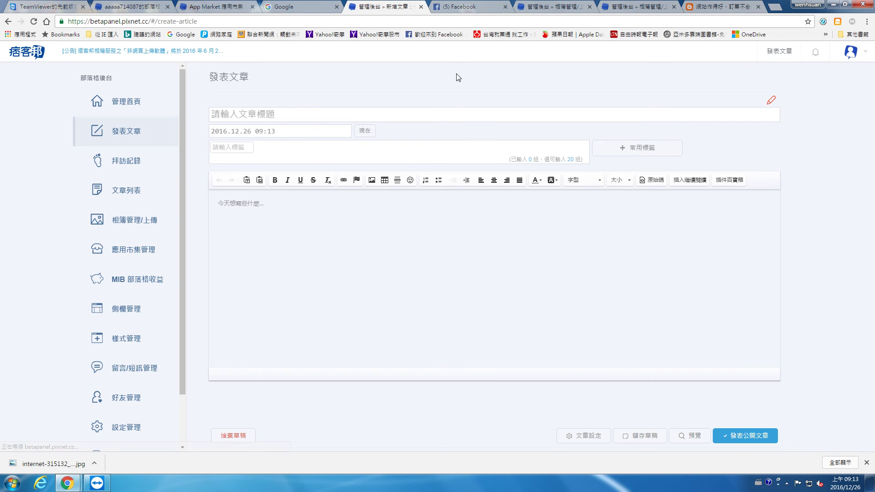
left_click(126, 132)
Keep the own profile as the Facebook sharing target and confirm the article settings.
left_click(583, 434)
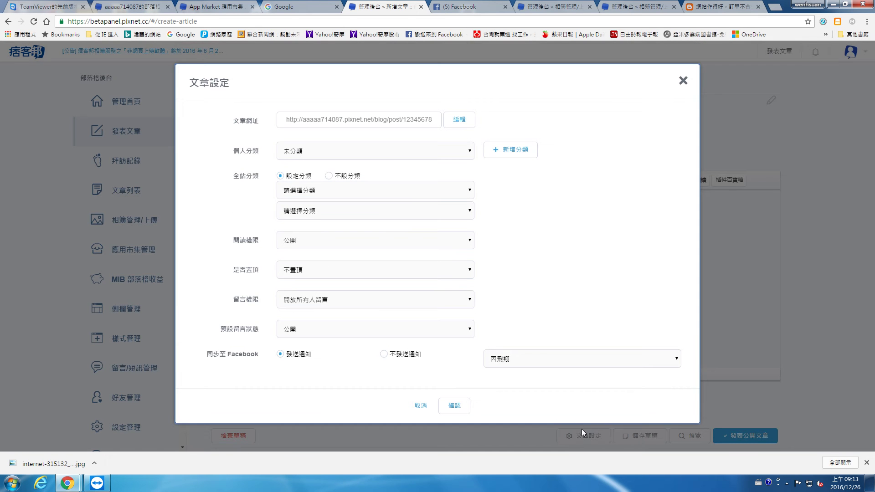
left_click(541, 365)
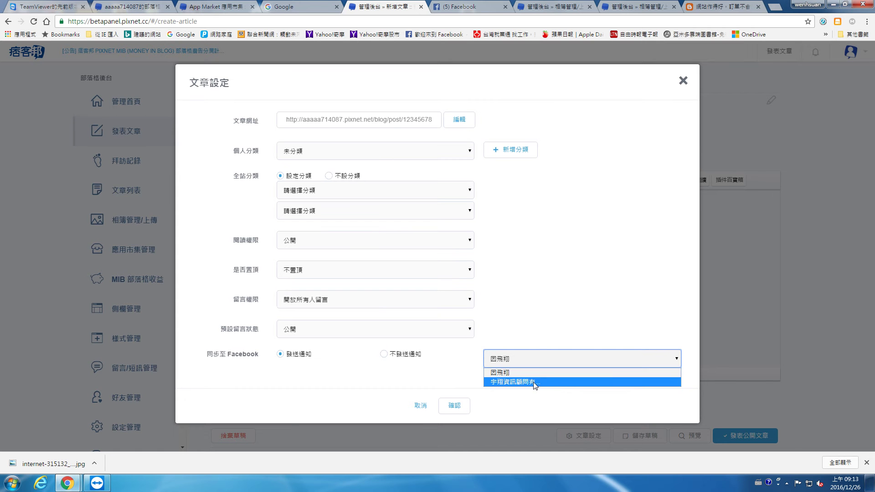
left_click(506, 373)
left_click(455, 406)
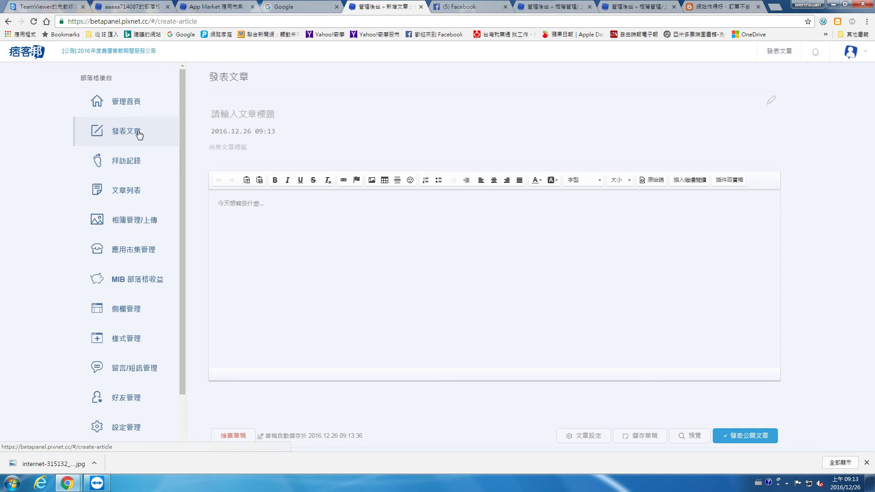
Copy the source post's title into the new post's title field.
left_click(265, 115)
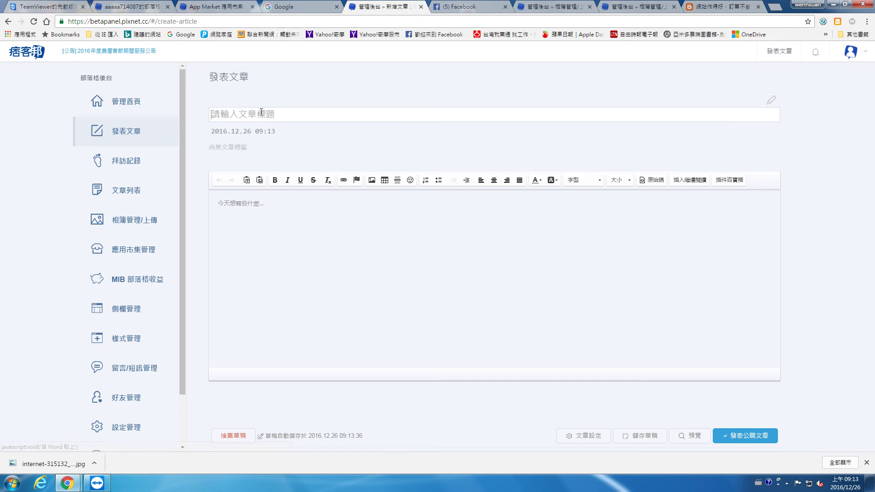
left_click(638, 6)
left_click(696, 5)
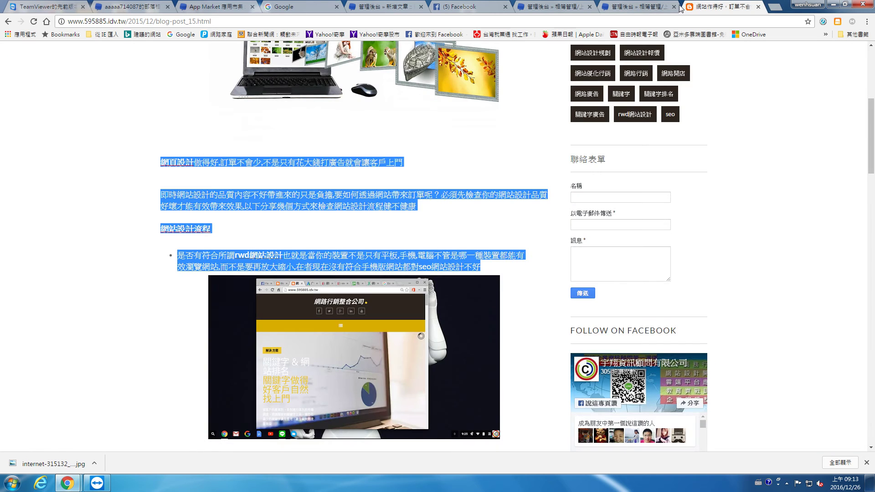
left_click(674, 6)
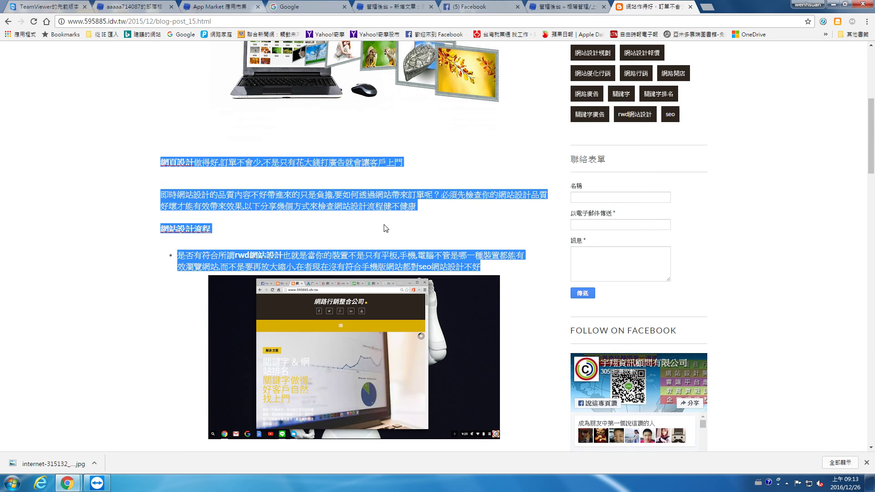
scroll(354, 246, "up", 6)
triple_click(364, 158)
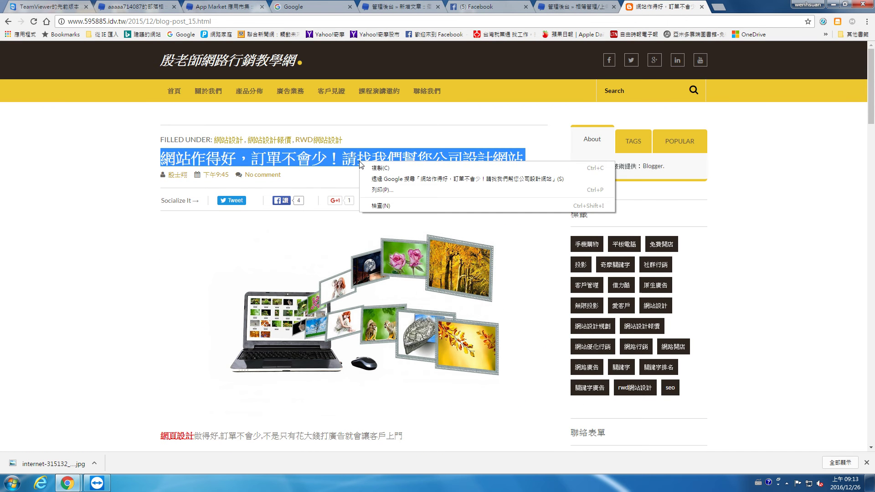
right_click(359, 158)
left_click(373, 171)
left_click(402, 7)
right_click(346, 111)
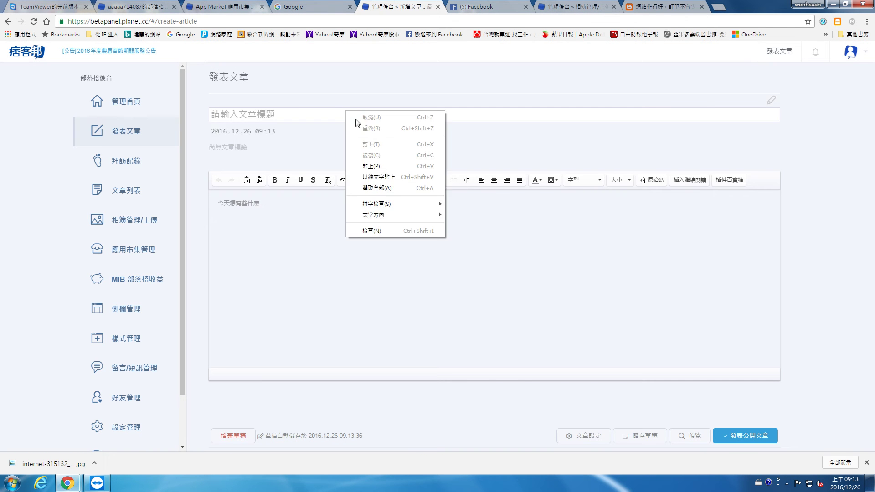
left_click(369, 167)
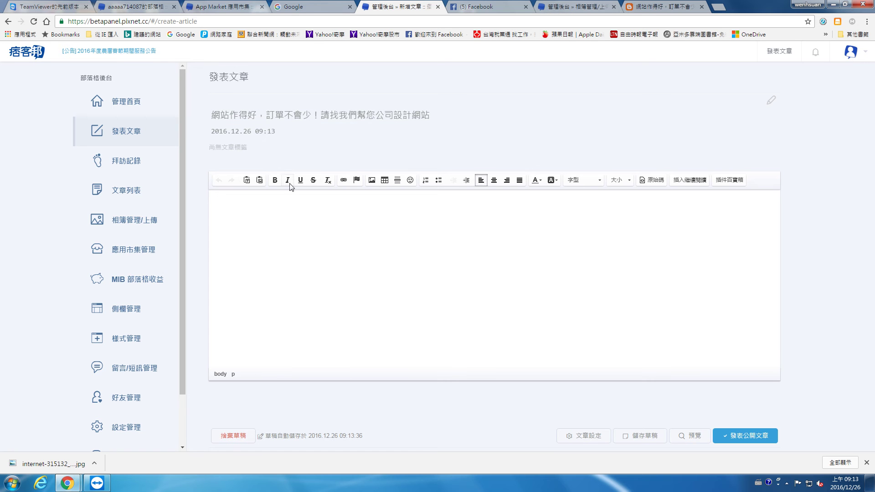
Insert the @-envelope image, then select the source article's body text.
left_click(372, 180)
left_click(239, 278)
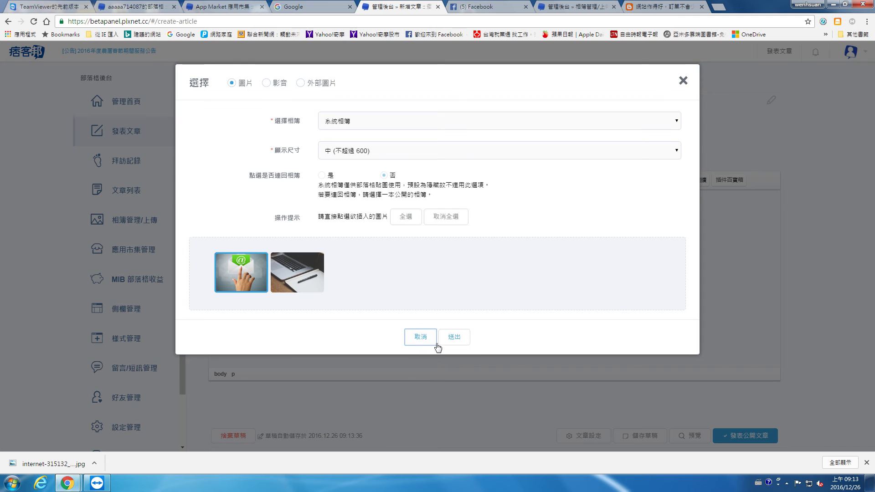
left_click(455, 337)
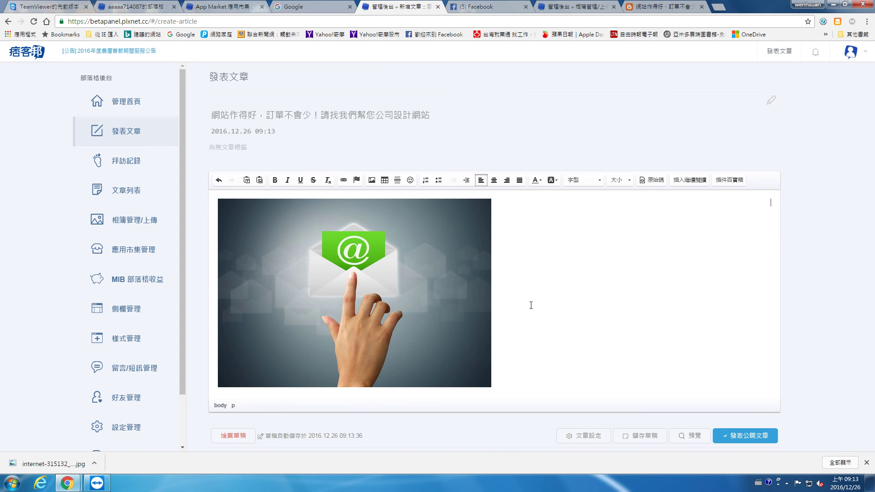
left_click(639, 12)
scroll(297, 303, "down", 5)
left_click(300, 194, "shift")
left_click_drag(439, 225, 177, 163)
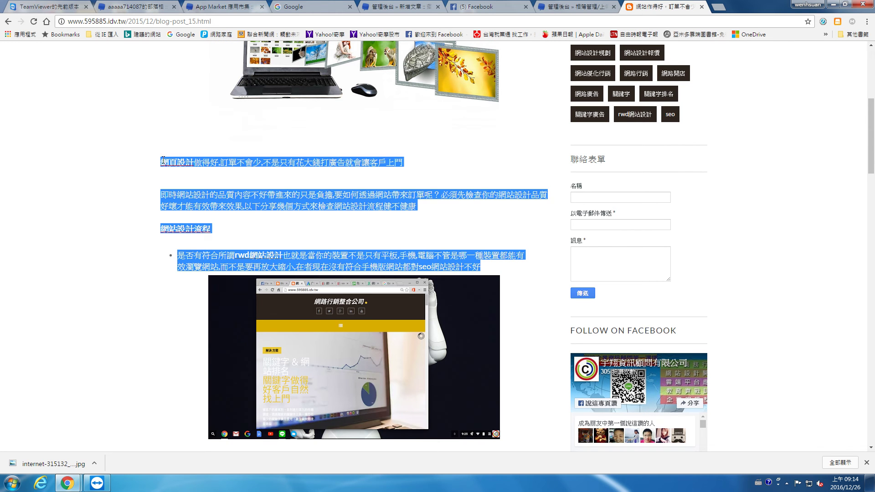
Paste the copied source article text into the post below the first image.
right_click(262, 165)
left_click(290, 171)
left_click(395, 7)
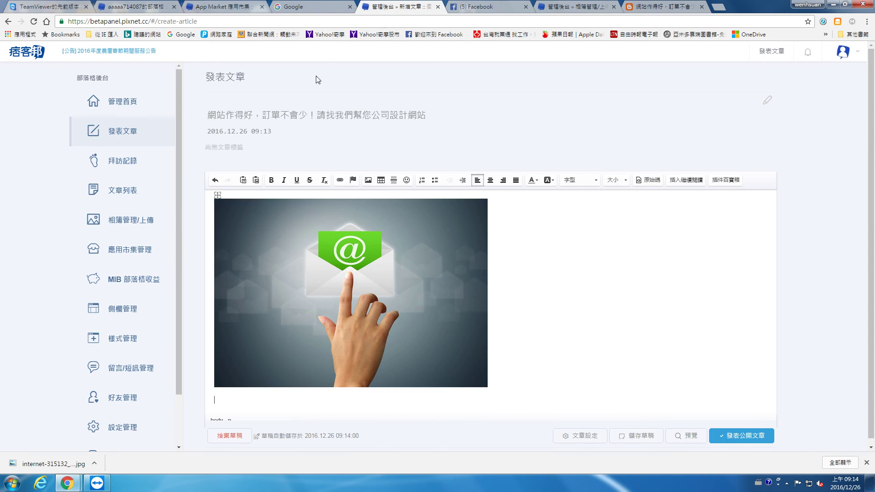
right_click(248, 404)
left_click(282, 406)
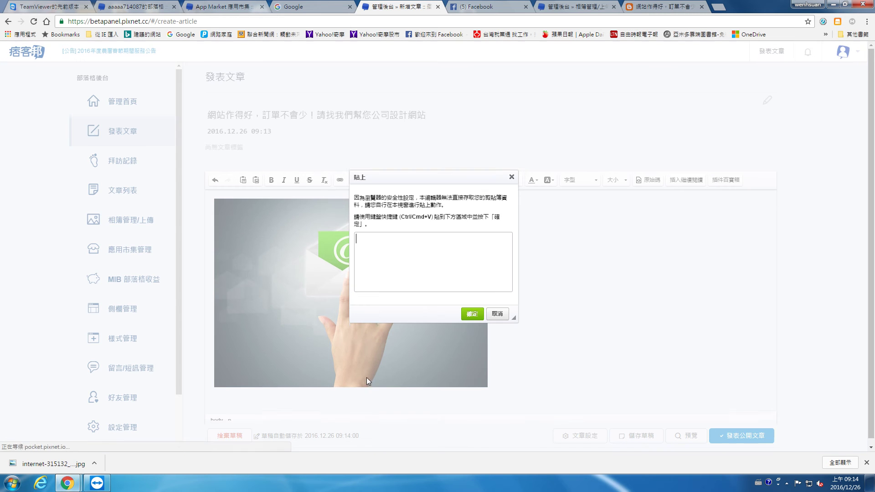
right_click(426, 246)
left_click(458, 305)
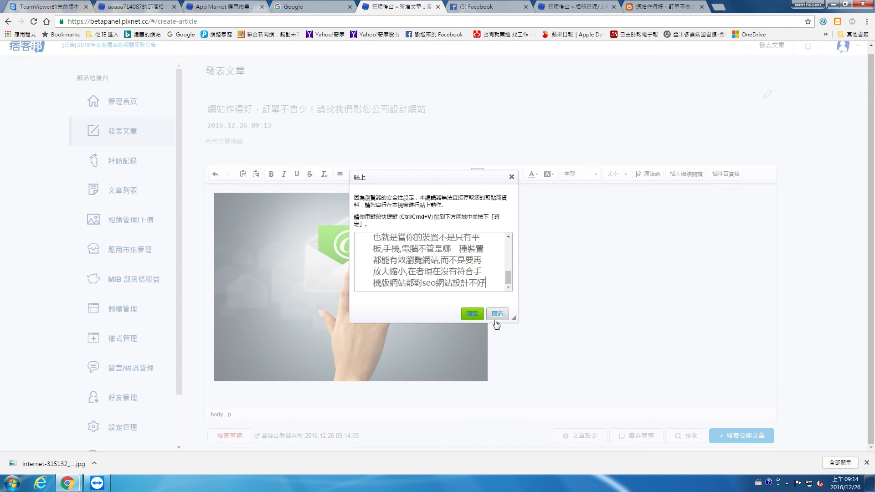
left_click(473, 313)
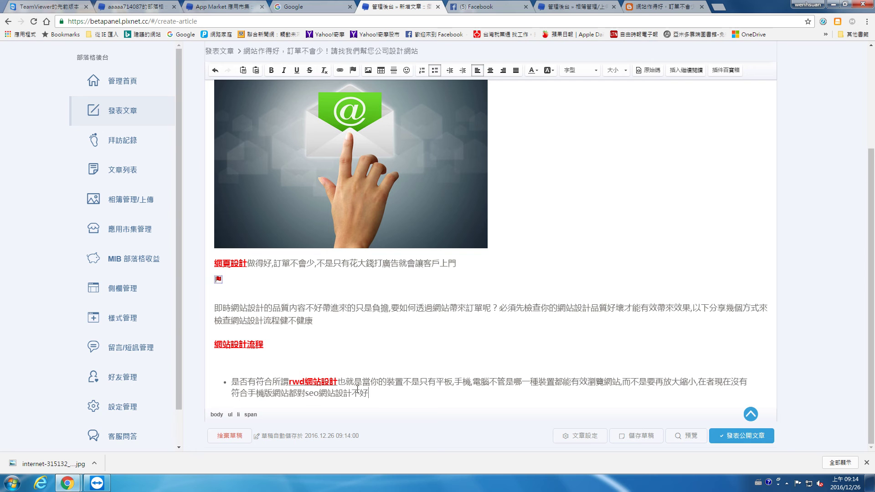
key("Return")
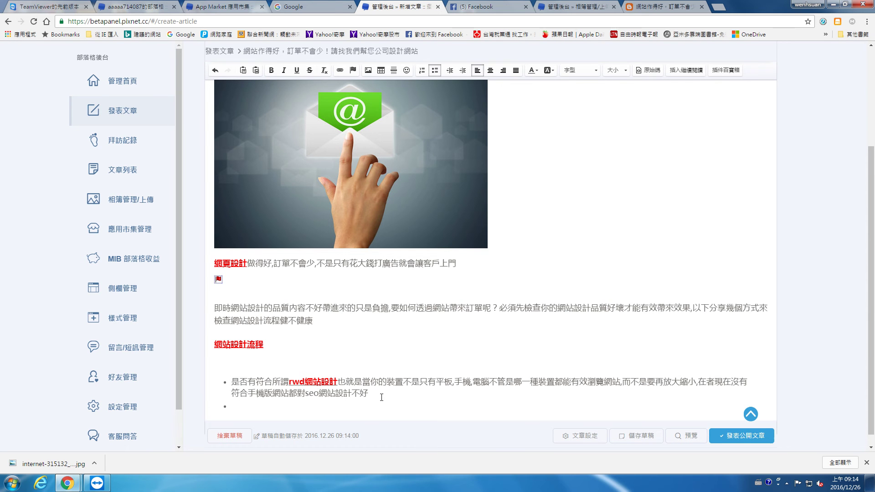
Insert the laptop photo from the album and publish the post publicly.
left_click(367, 70)
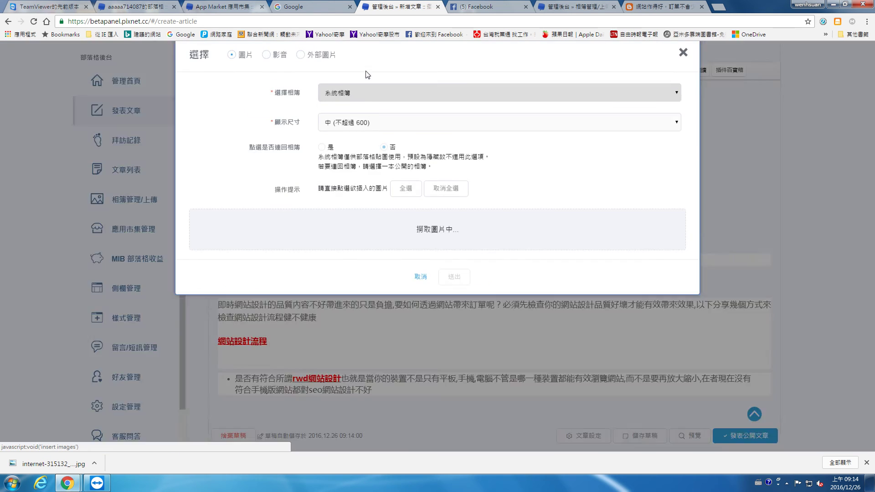
left_click(298, 277)
left_click(449, 333)
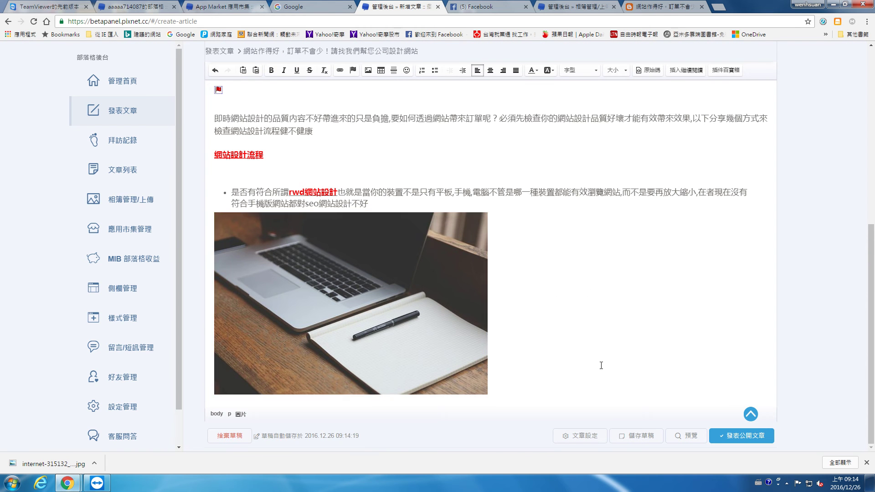
left_click(748, 438)
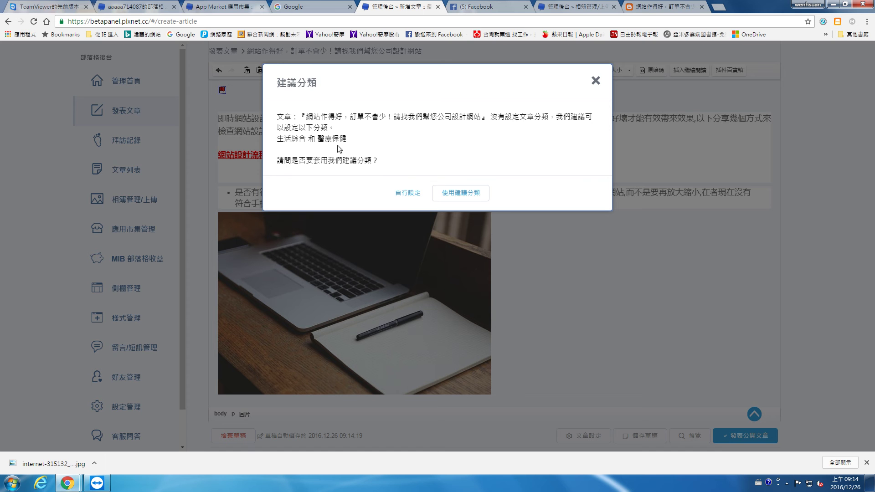
Publish under the suggested categories 生活綜合 and 醫療保健, then open My Blog in a new tab.
left_click(451, 195)
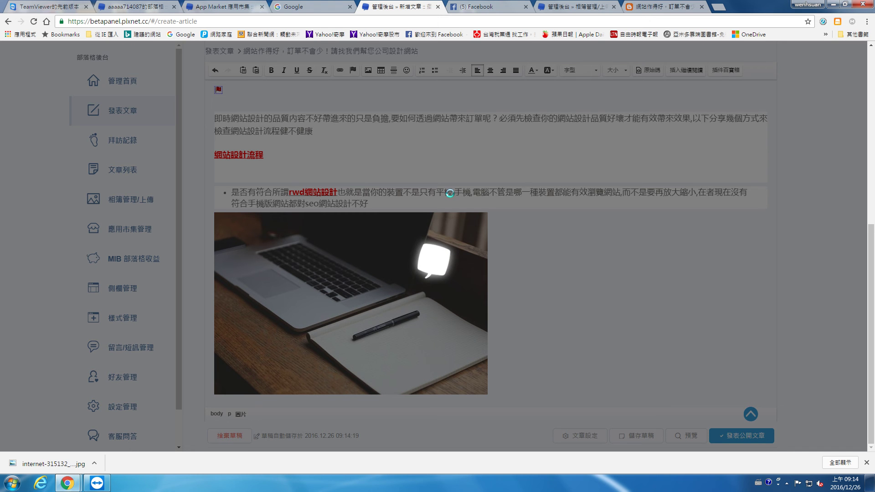
left_click(436, 115)
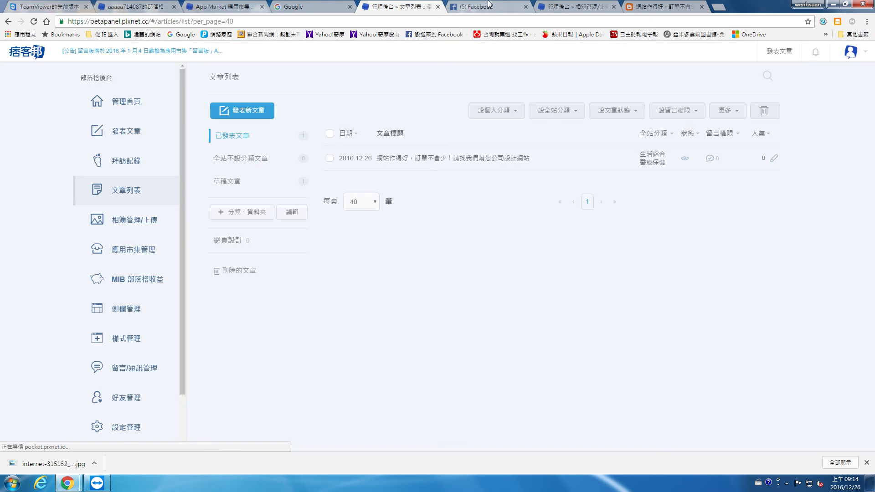
left_click(851, 52)
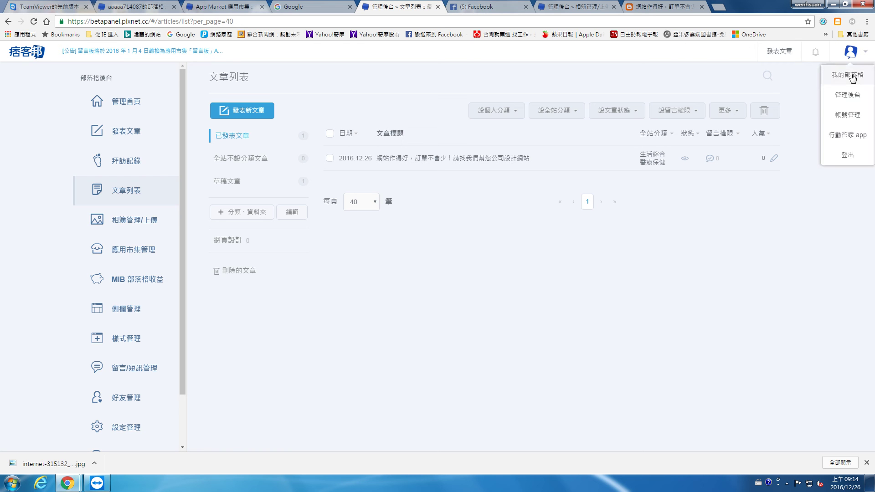
left_click(842, 73)
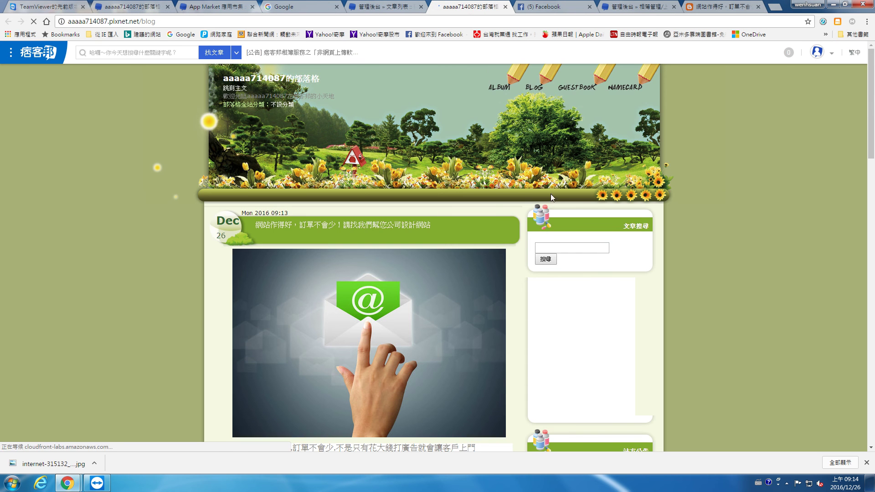
Open the full post, scroll through both images and the pasted text, then return to the admin list.
scroll(367, 191, "down", 4)
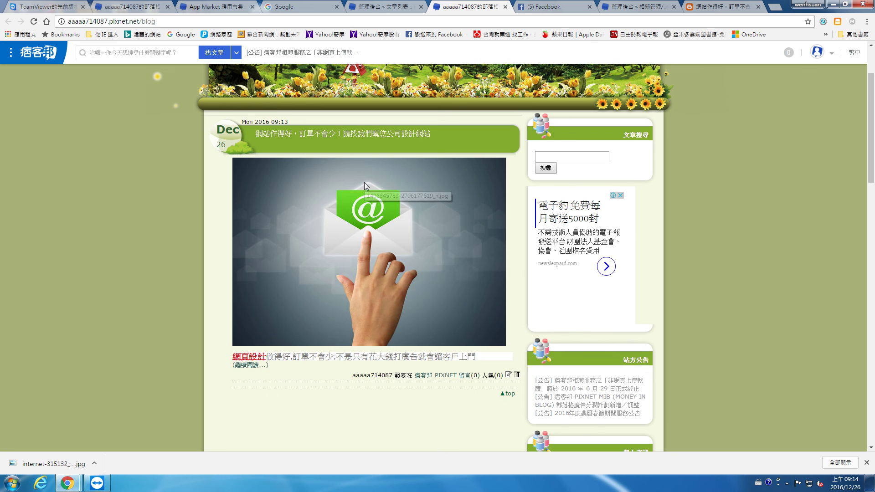
left_click(261, 302)
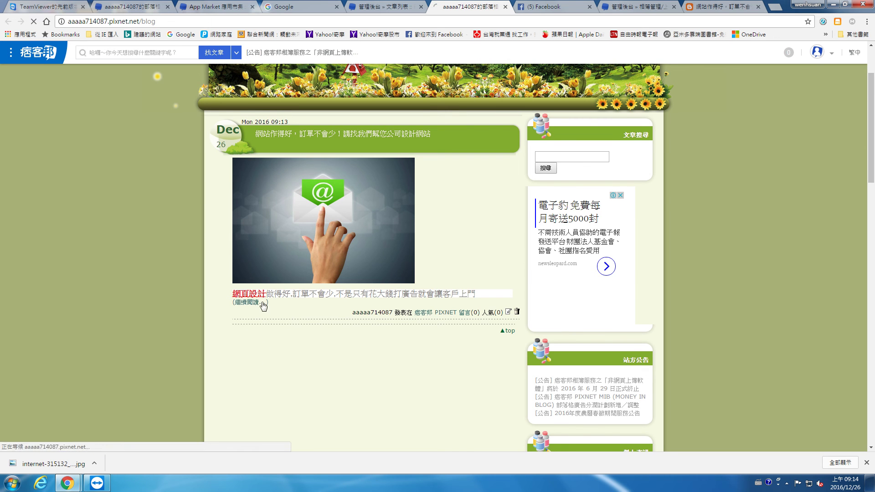
scroll(330, 303, "down", 3)
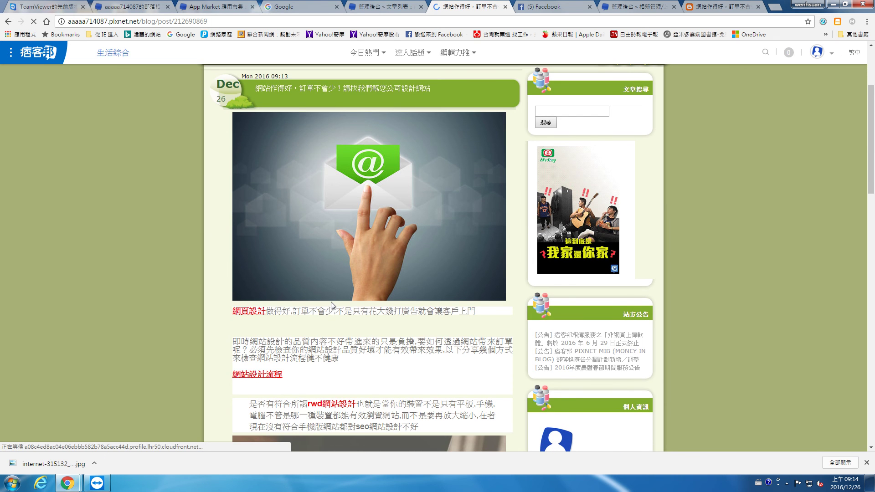
scroll(450, 254, "down", 10)
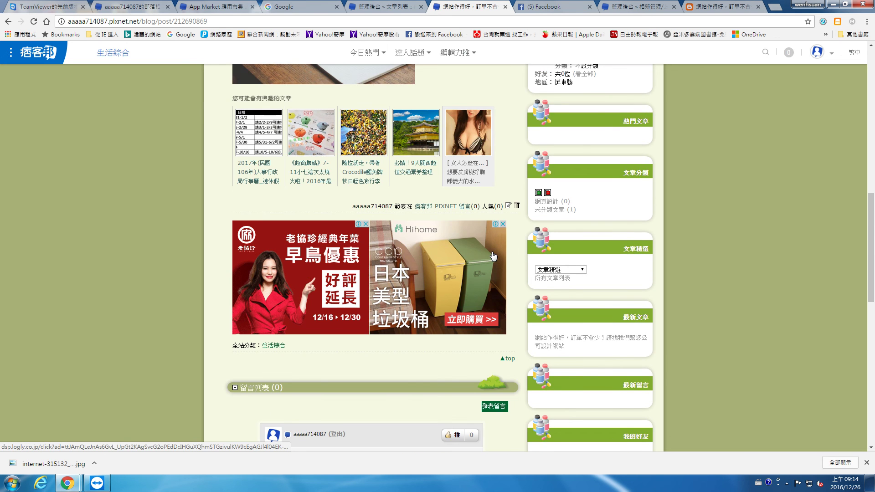
scroll(492, 251, "up", 12)
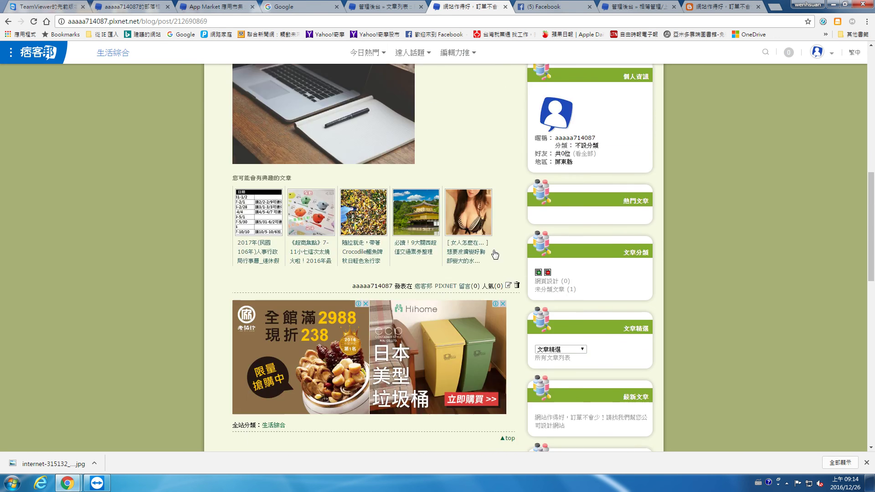
scroll(494, 251, "up", 4)
scroll(494, 251, "down", 14)
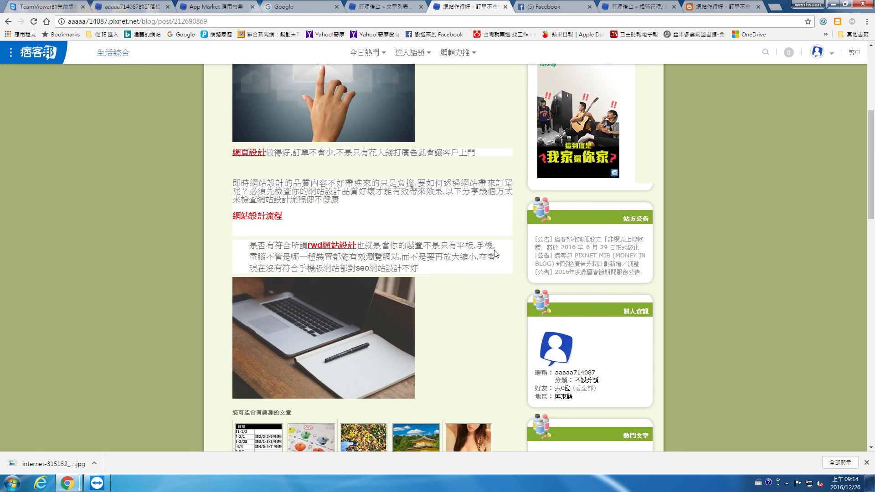
scroll(495, 250, "down", 10)
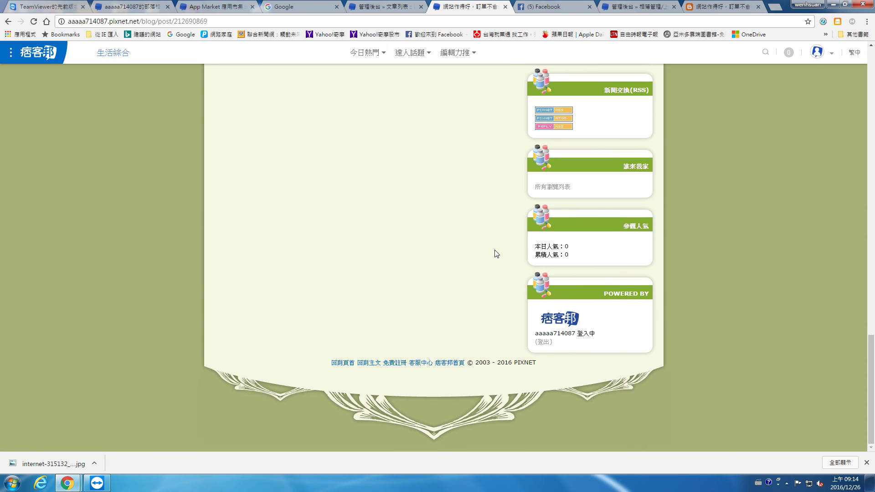
scroll(494, 252, "up", 11)
scroll(358, 78, "up", 5)
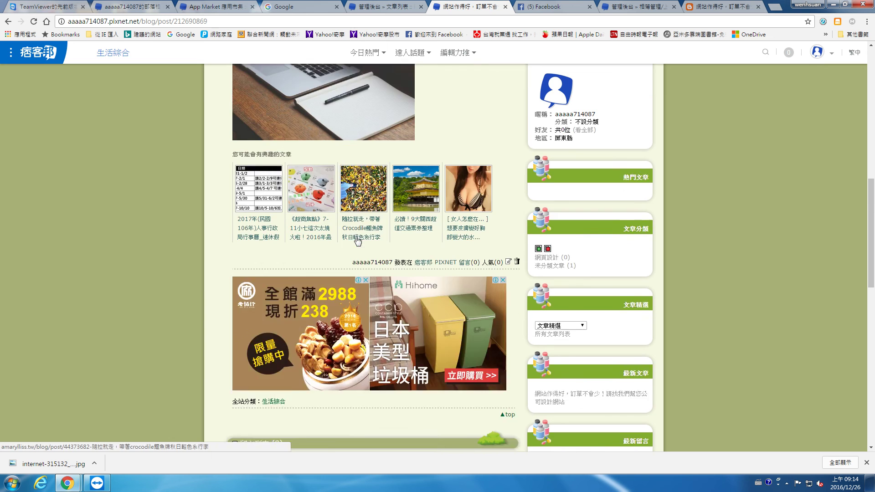
scroll(415, 70, "down", 2)
left_click(401, 6)
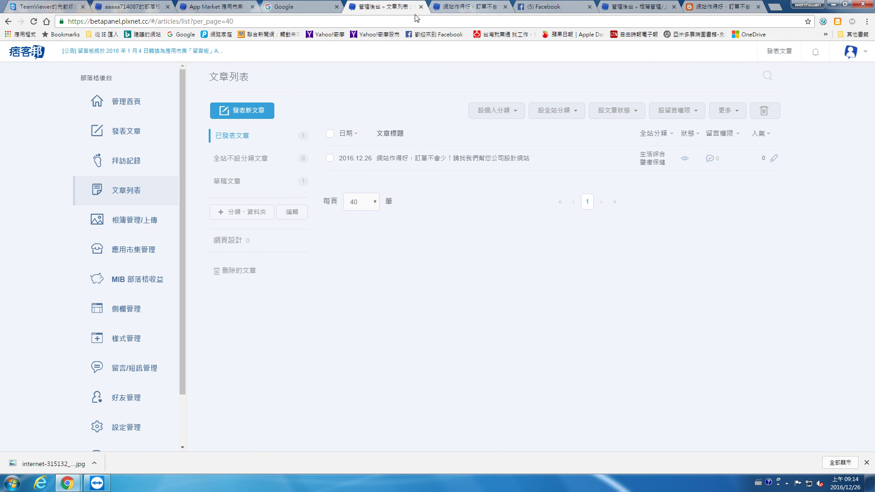
Open and reload the Facebook profile timeline to find the auto-shared blog post link.
left_click(543, 6)
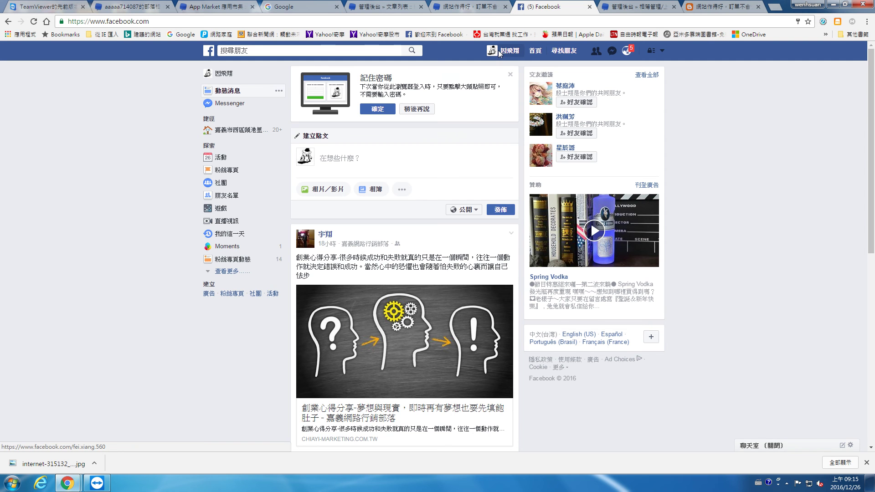
left_click(499, 51)
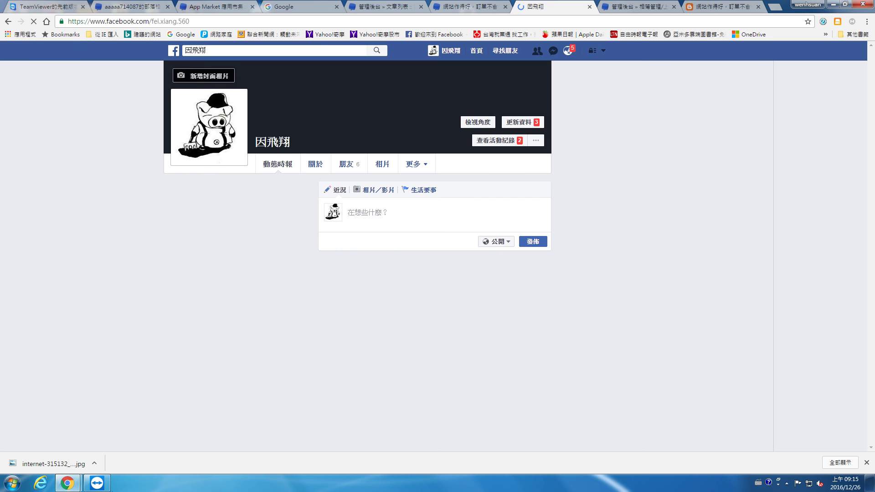
left_click(105, 486)
left_click(103, 105)
left_click(33, 22)
left_click(469, 7)
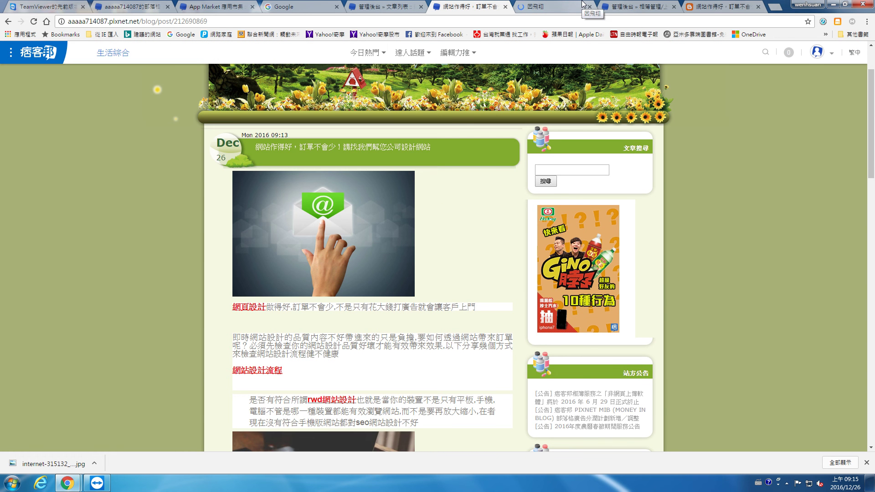
left_click(583, 8)
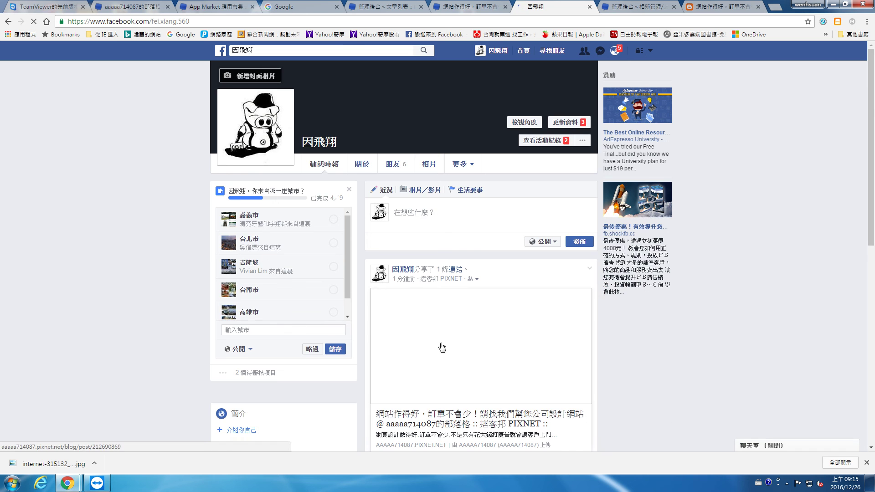
scroll(440, 348, "down", 5)
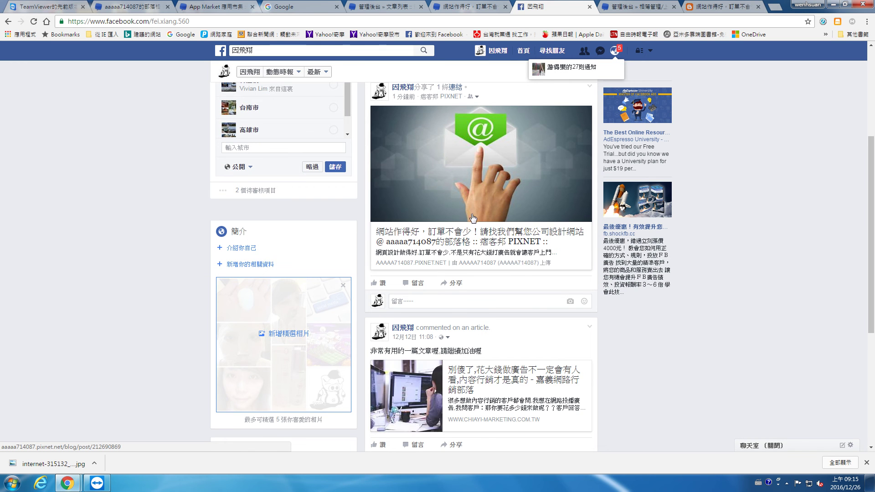
left_click(470, 4)
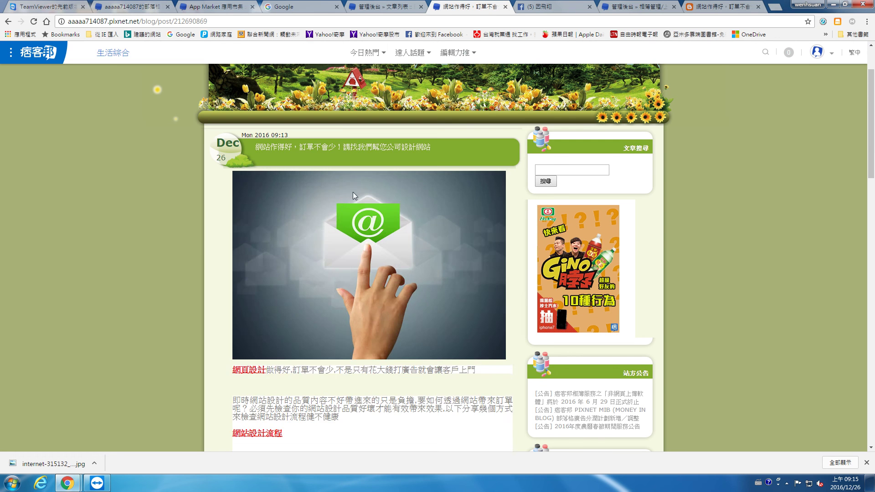
left_click(539, 4)
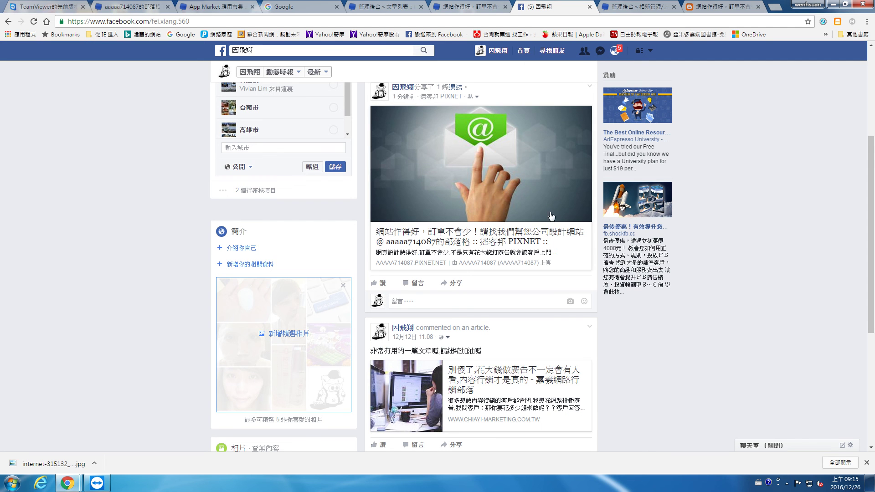